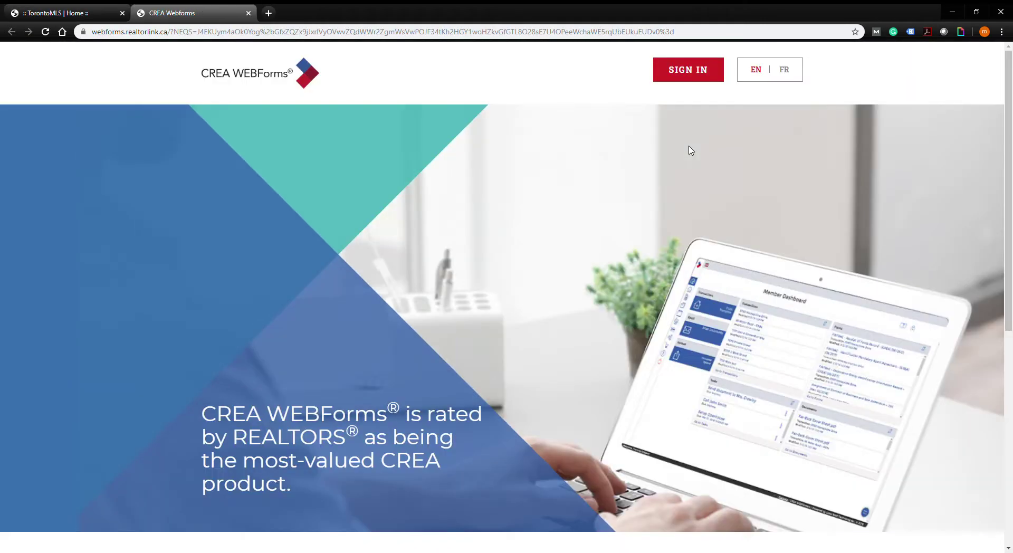
Sign in to CREA WEBForms to reach the Member Dashboard
{"action": "left_click", "coordinate": [680, 77]}
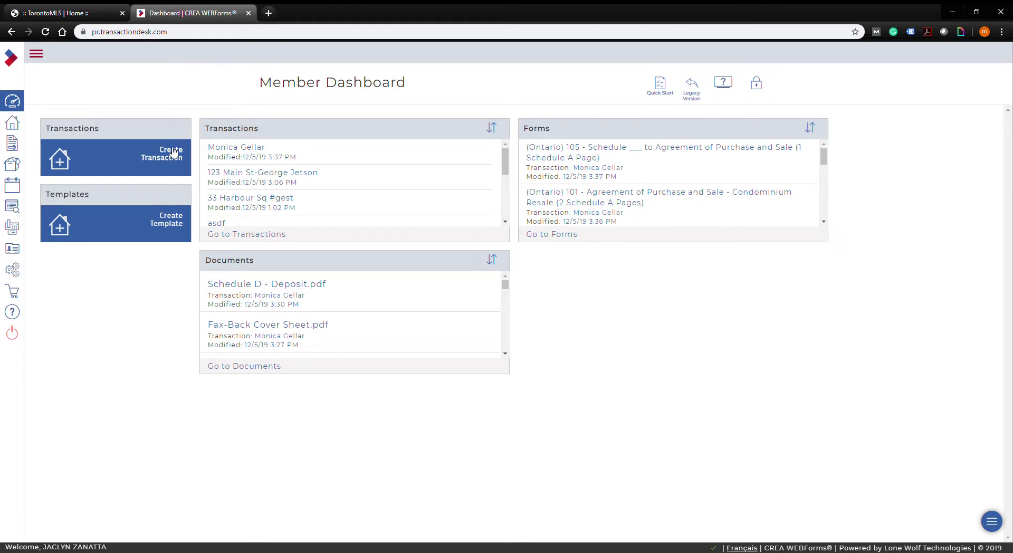
Unlock the dashboard layout, remove the Create Transaction tile and re-add it above Create Template, and lock the layout again
{"action": "left_click", "coordinate": [764, 92]}
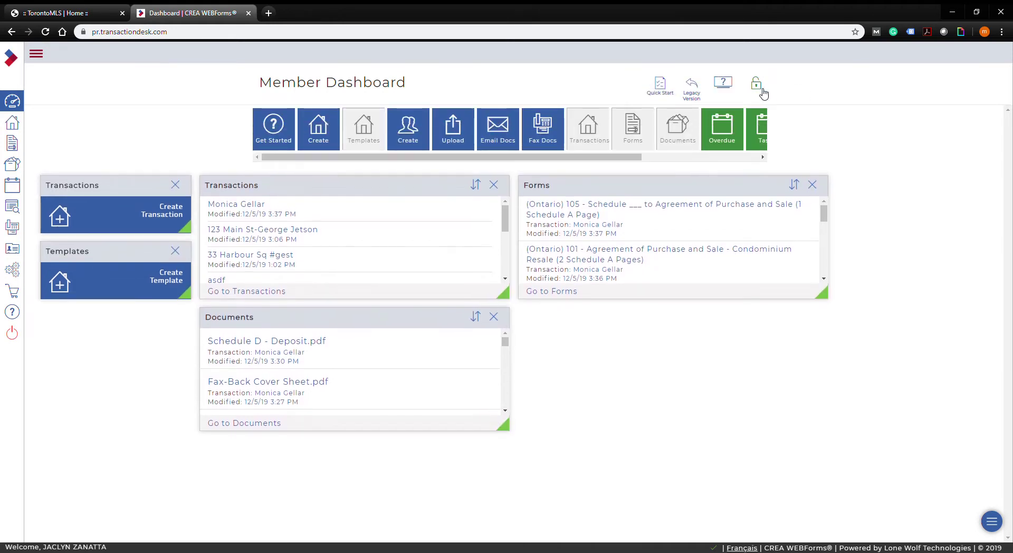
{"action": "left_click_drag", "start_coordinate": [608, 161], "coordinate": [579, 160]}
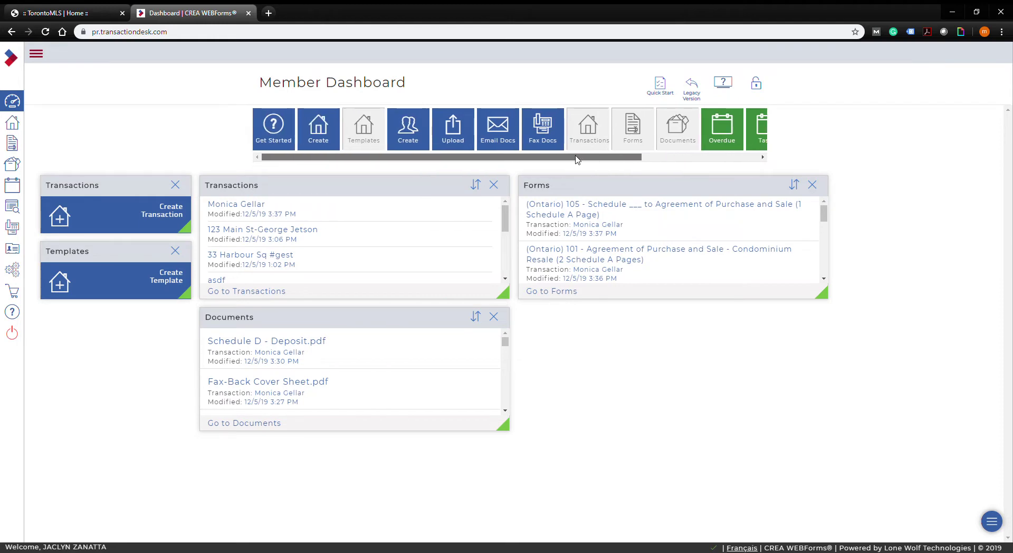
{"action": "left_click", "coordinate": [176, 185]}
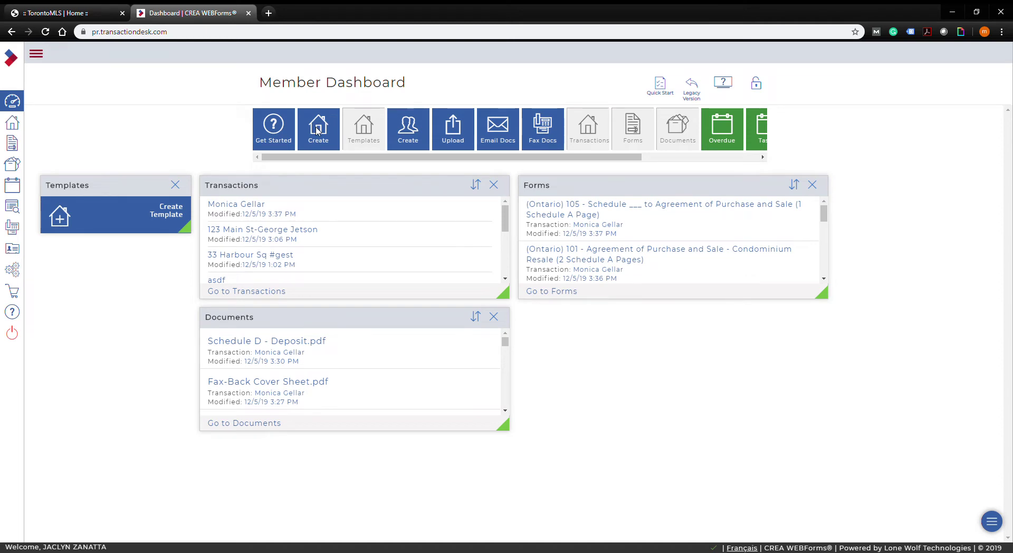
{"action": "left_click_drag", "start_coordinate": [318, 130], "coordinate": [128, 227]}
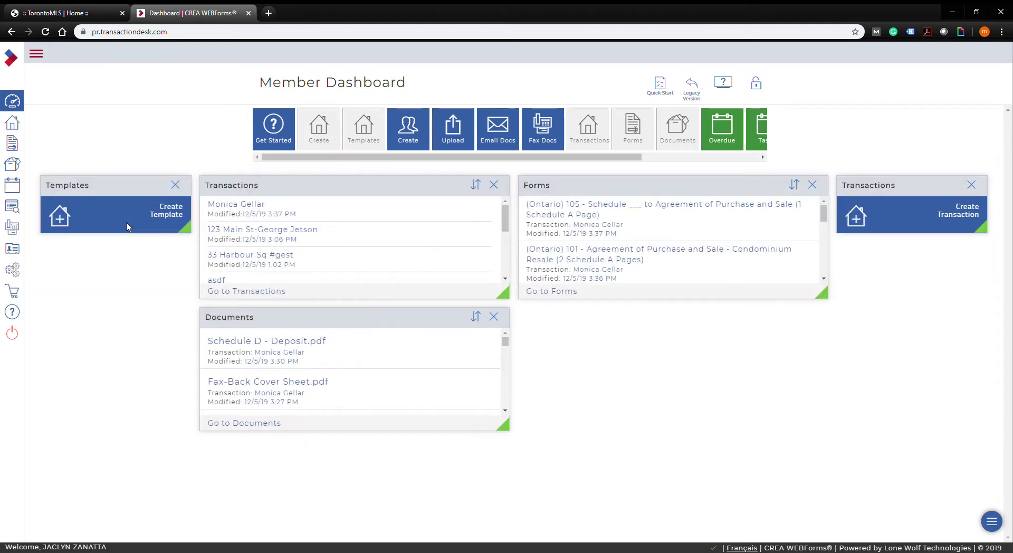
{"action": "left_click_drag", "start_coordinate": [916, 192], "coordinate": [147, 199]}
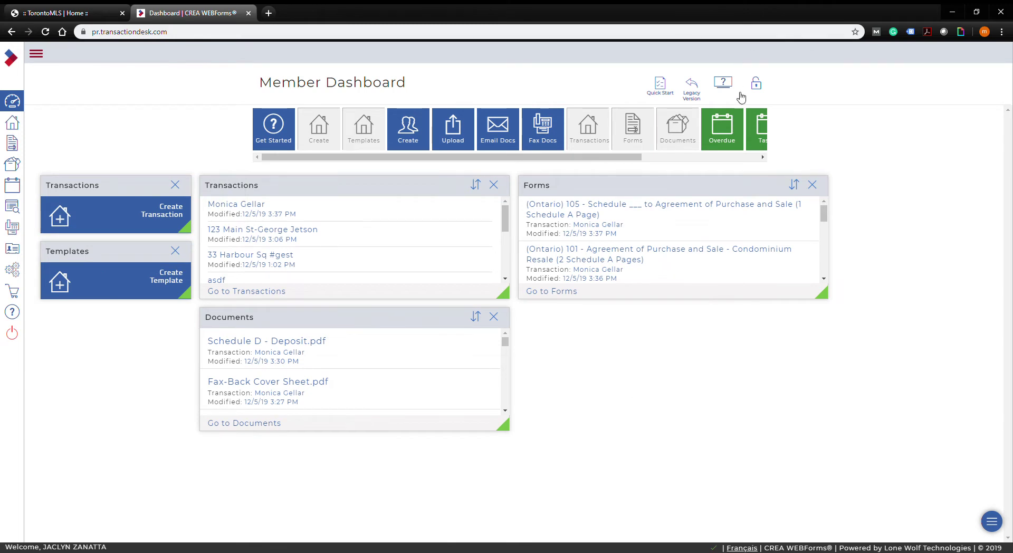
{"action": "left_click", "coordinate": [757, 88]}
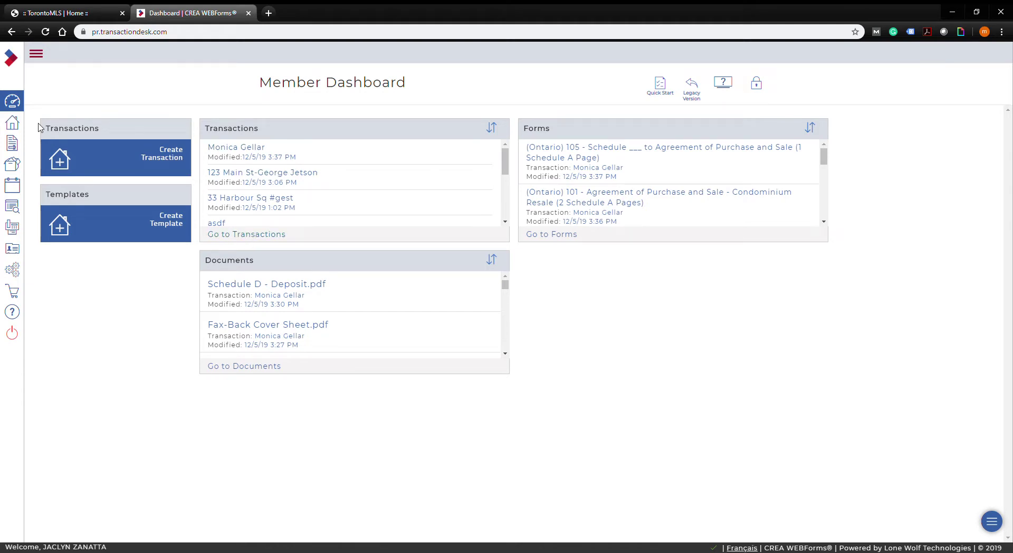
Open the Transactions list and filter it by the Condo Lease type
{"action": "left_click", "coordinate": [37, 55]}
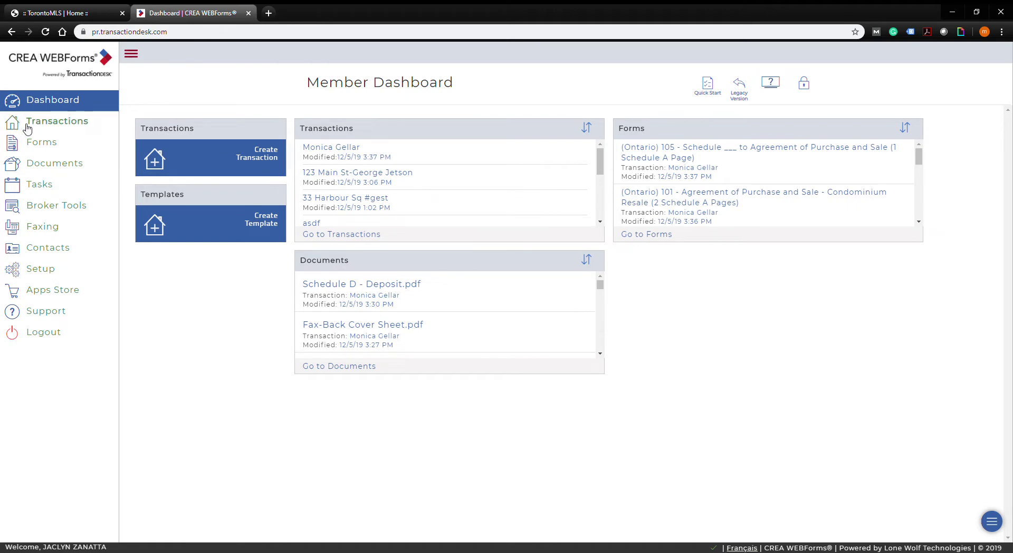
{"action": "left_click", "coordinate": [48, 122]}
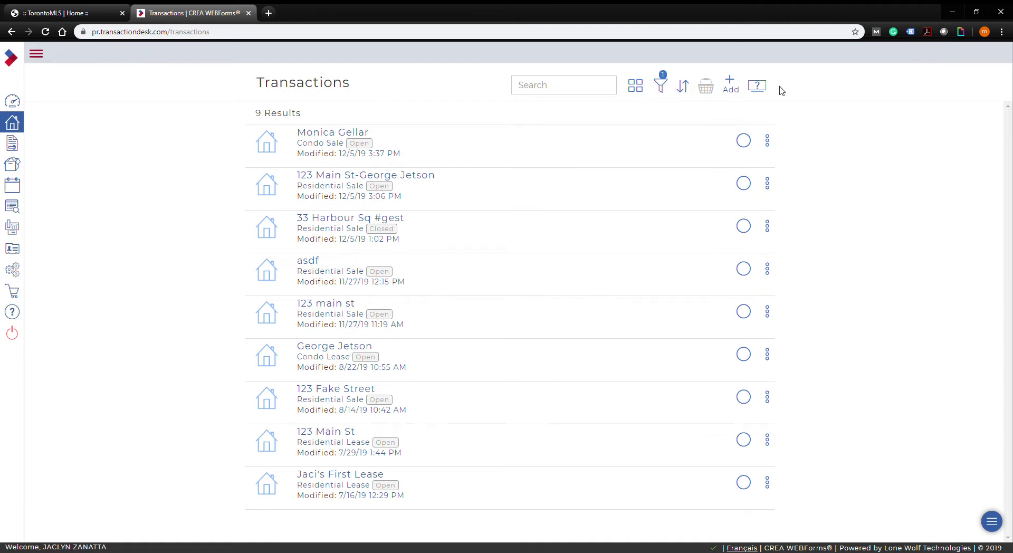
{"action": "left_click", "coordinate": [668, 86]}
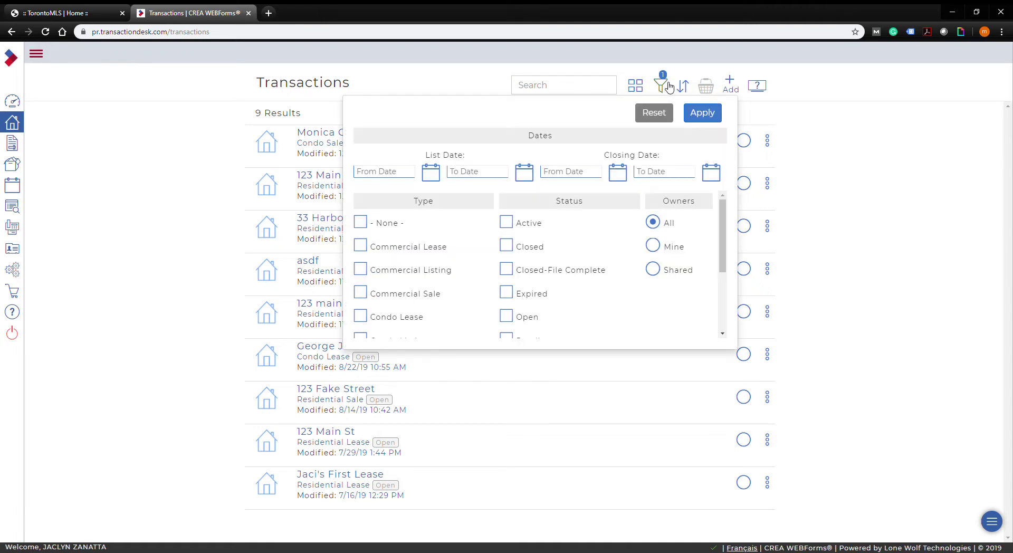
{"action": "scroll", "coordinate": [561, 243], "scroll_direction": "down", "scroll_amount": 1}
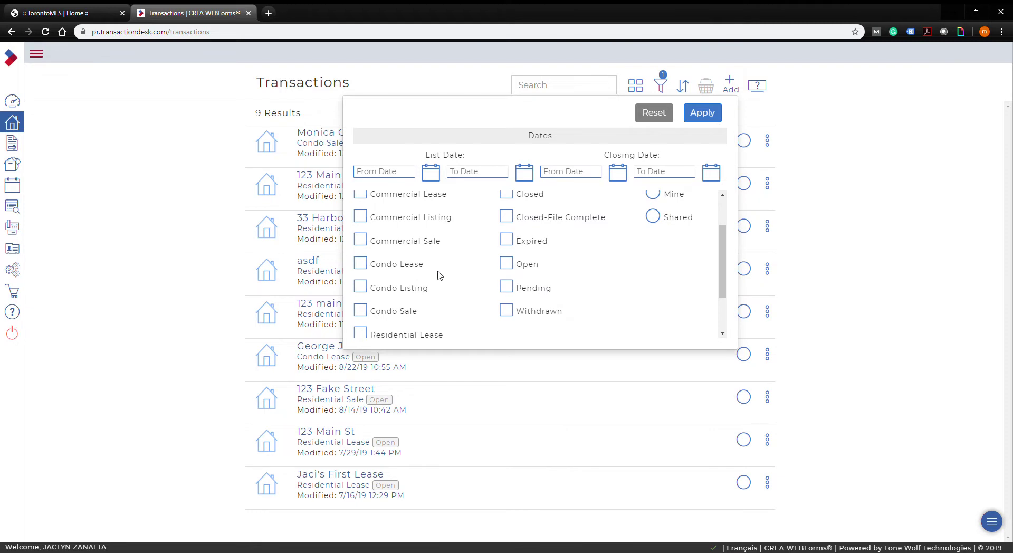
{"action": "left_click", "coordinate": [361, 243]}
{"action": "left_click", "coordinate": [361, 266]}
{"action": "left_click", "coordinate": [704, 117]}
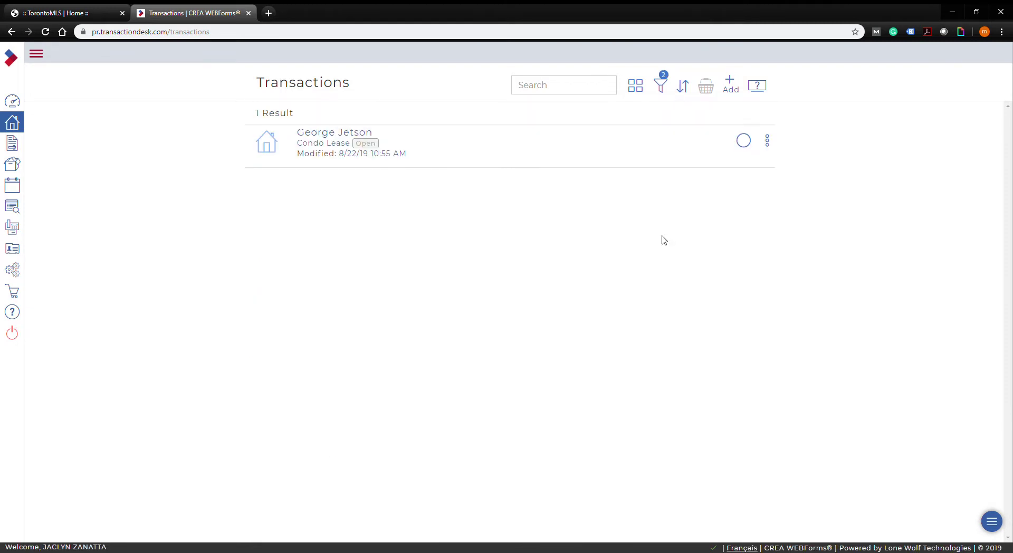
Remove the Condo Lease type from the transactions filter and apply the change
{"action": "left_click", "coordinate": [661, 84]}
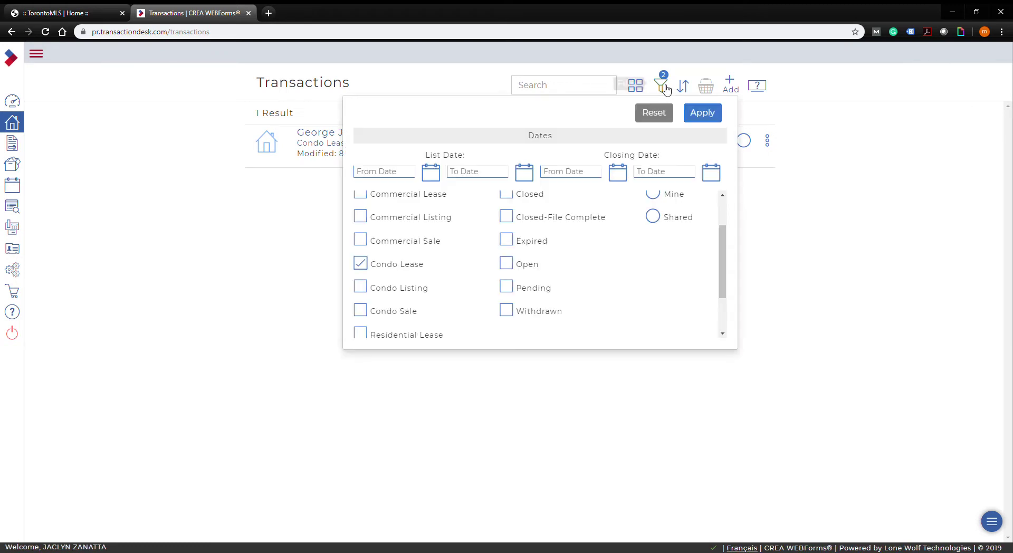
{"action": "scroll", "coordinate": [464, 258], "scroll_direction": "up", "scroll_amount": 1}
{"action": "left_click", "coordinate": [360, 317]}
{"action": "left_click", "coordinate": [702, 113]}
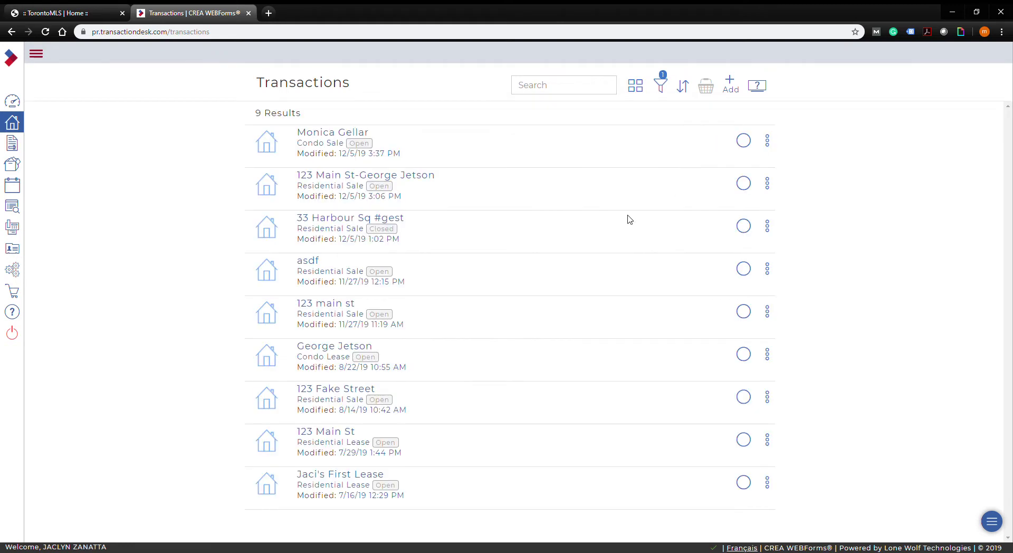
Sort the transactions by Transaction Type, by Closing Date, and finally by Date Created
{"action": "left_click", "coordinate": [685, 89]}
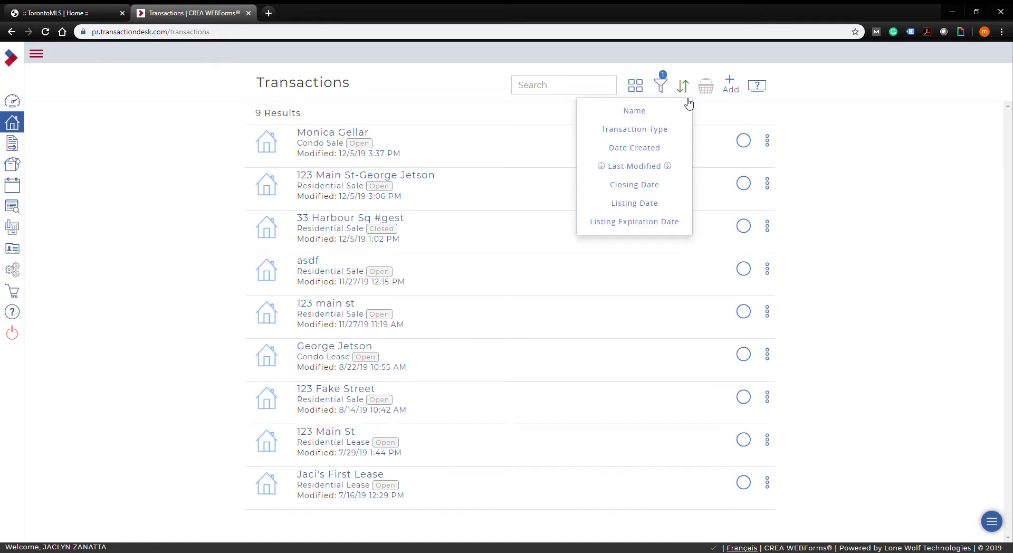
{"action": "left_click", "coordinate": [635, 130]}
{"action": "left_click", "coordinate": [685, 92]}
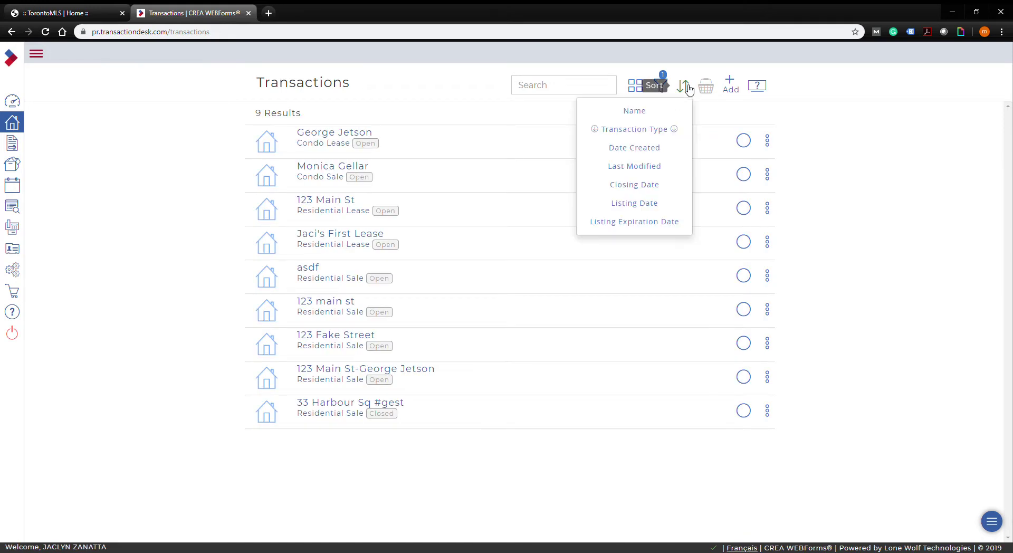
{"action": "left_click", "coordinate": [671, 189]}
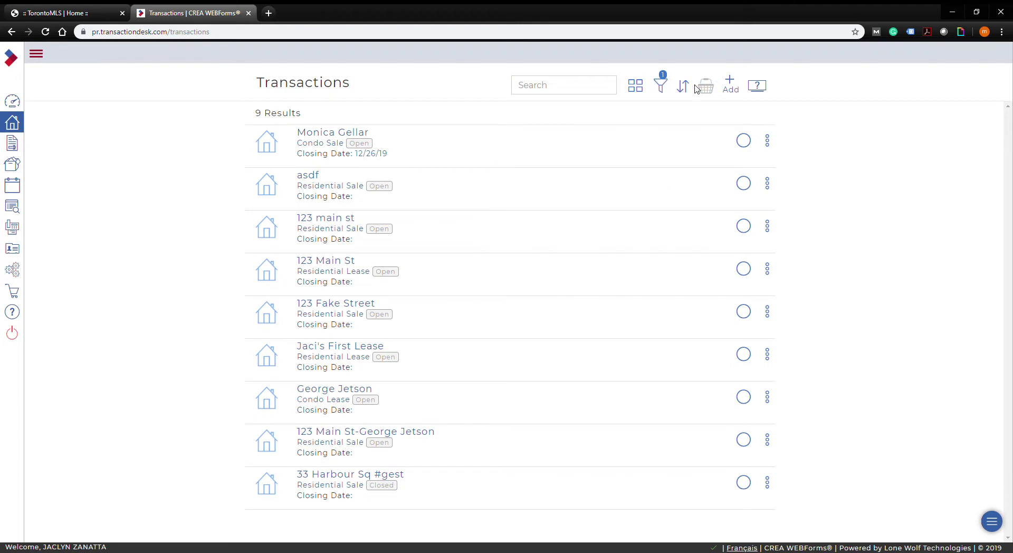
{"action": "left_click", "coordinate": [686, 90]}
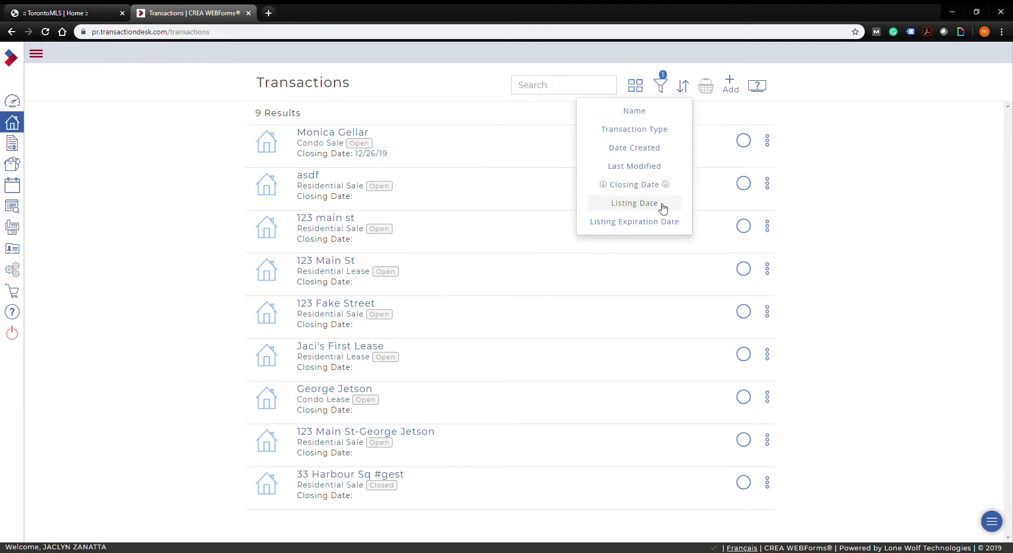
{"action": "left_click", "coordinate": [634, 147]}
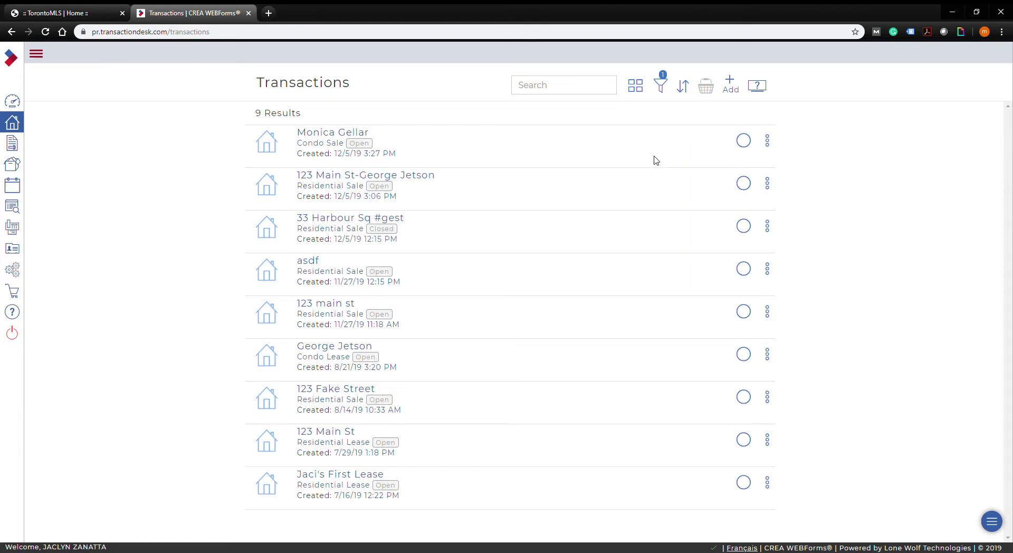
Look at the Create Transaction form and at the actions available for the first transaction in the list
{"action": "left_click", "coordinate": [735, 86]}
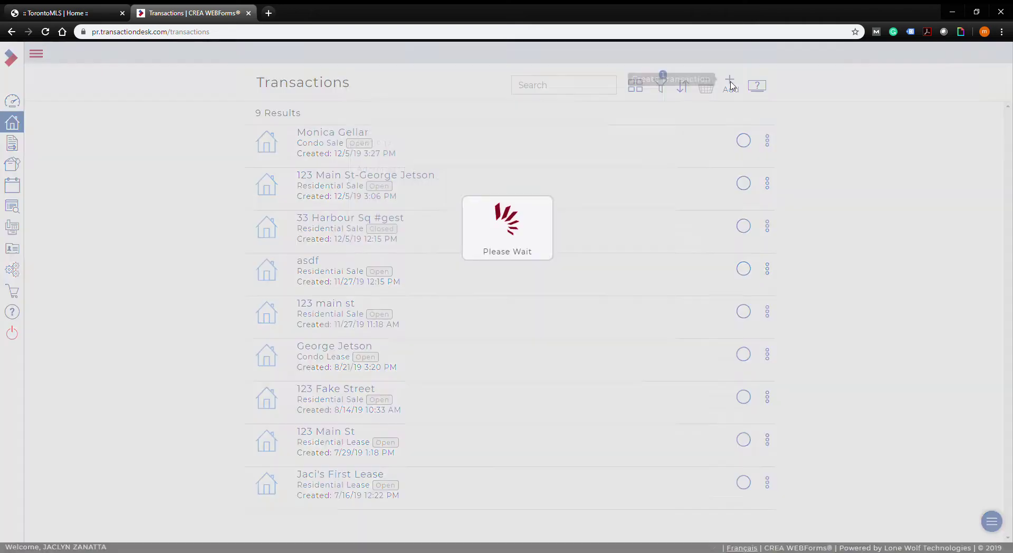
{"action": "left_click", "coordinate": [387, 87]}
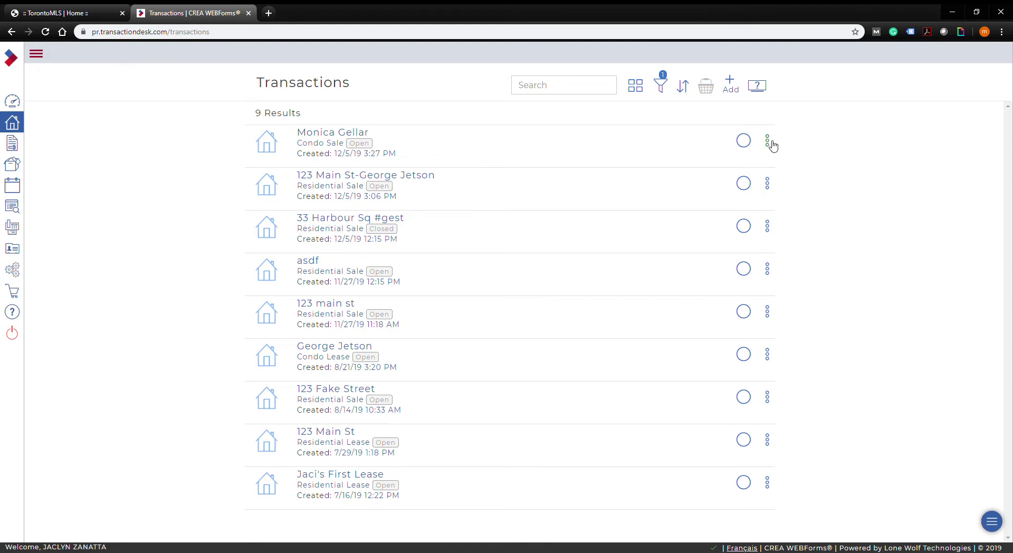
{"action": "left_click", "coordinate": [769, 141]}
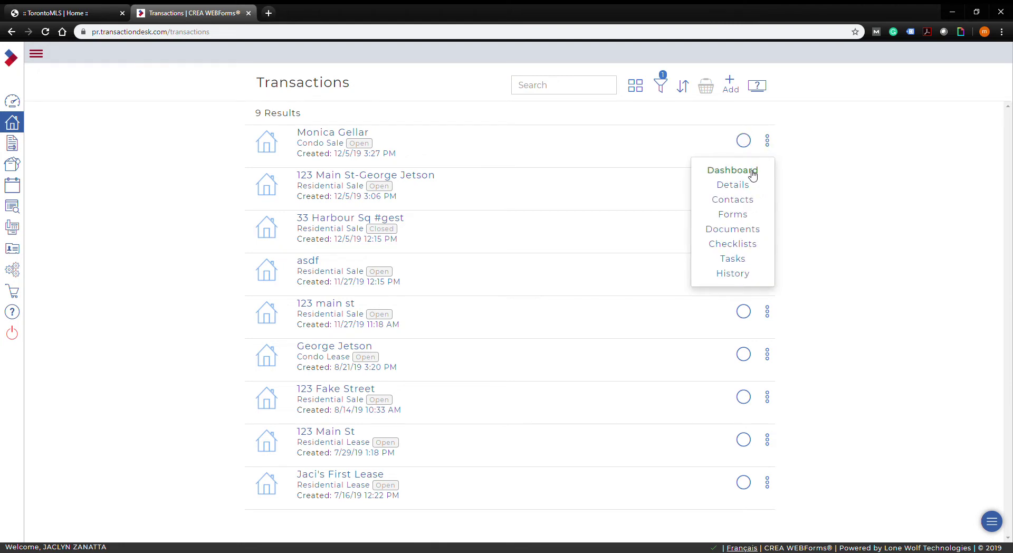
{"action": "left_click", "coordinate": [813, 182]}
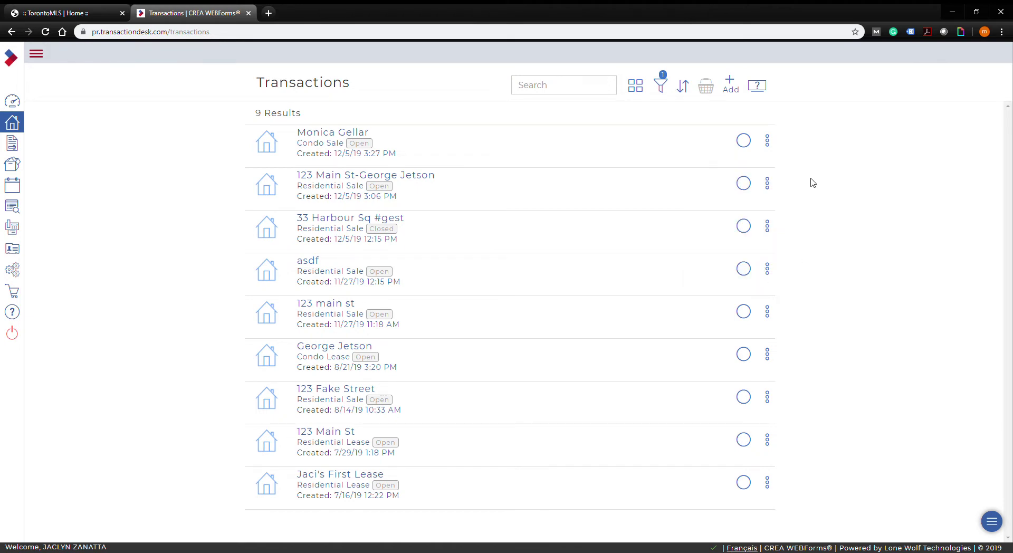
Start a new transaction named "123 Testing" plus the client's name in parentheses, with type Condo Sale and yourself as Co-operating Salesperson
{"action": "left_click", "coordinate": [735, 88]}
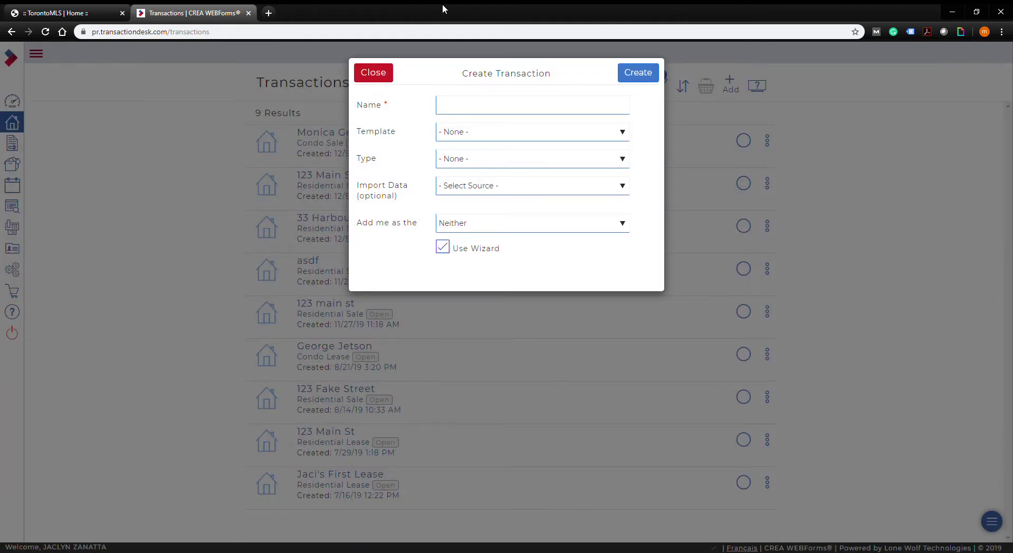
{"action": "left_click", "coordinate": [490, 112]}
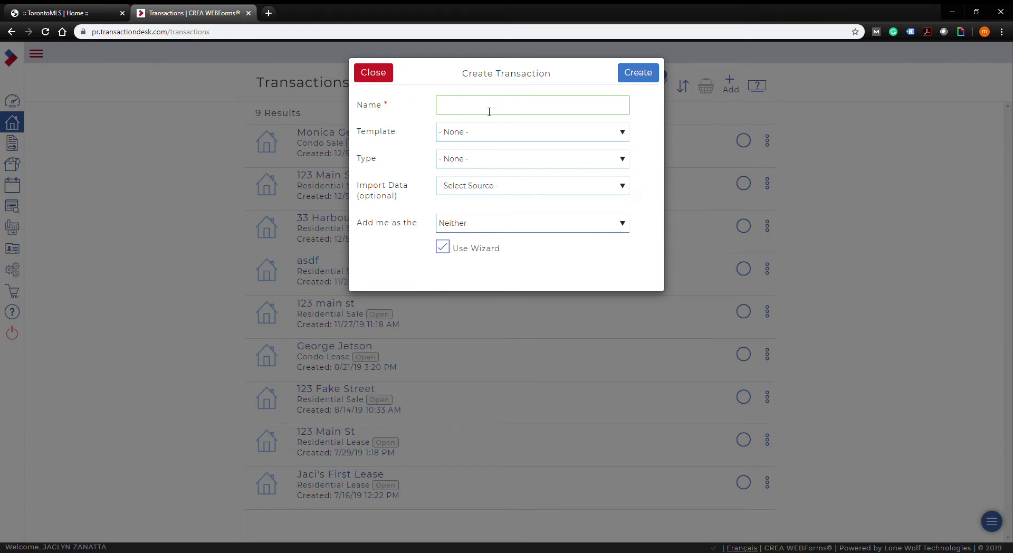
{"action": "type", "text": "123 Testing (Ross Gellar)"}
{"action": "left_click", "coordinate": [478, 133]}
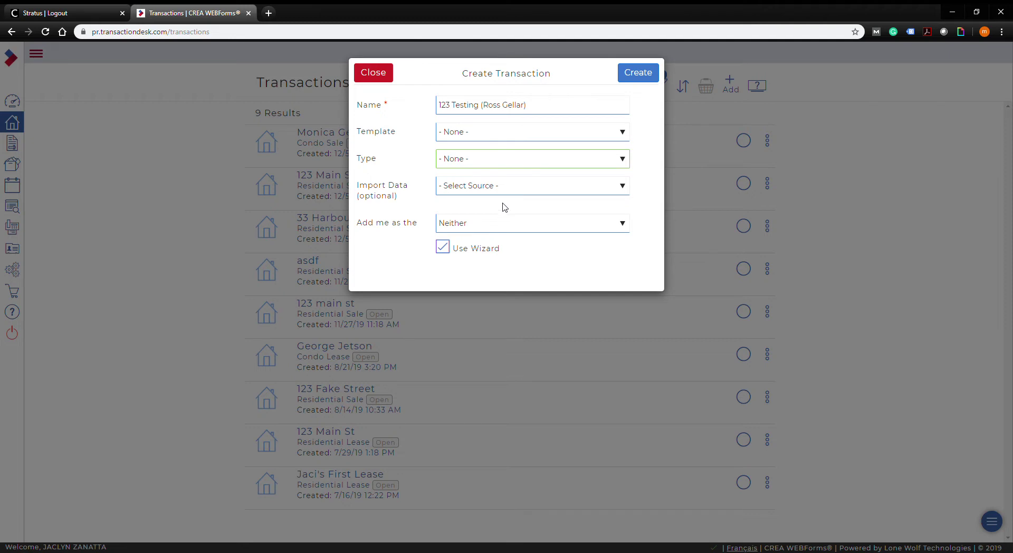
{"action": "key", "text": "c"}
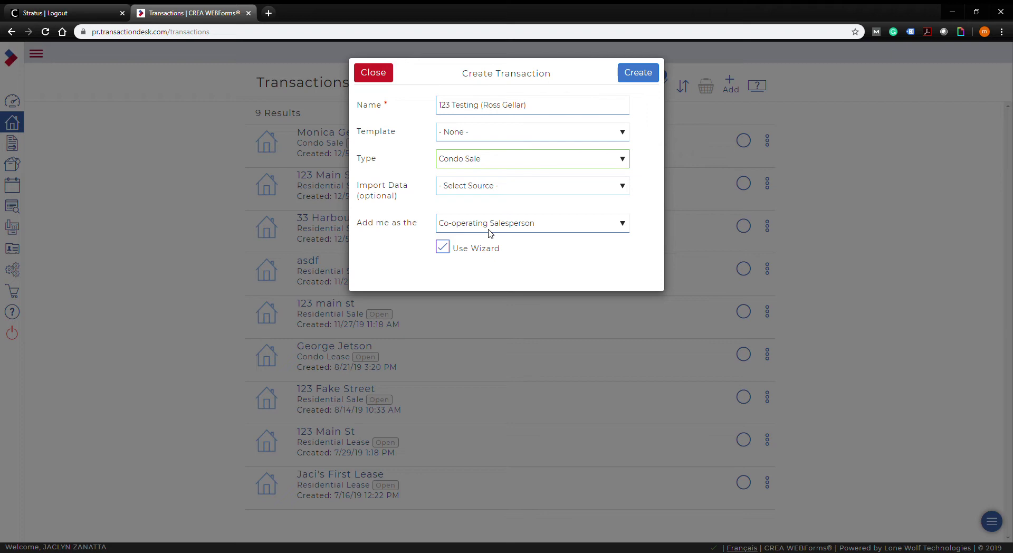
Choose Toronto as the import data source and try an entry in the MLS Number field before clearing it
{"action": "key", "text": "Tab"}
{"action": "key", "text": "t"}
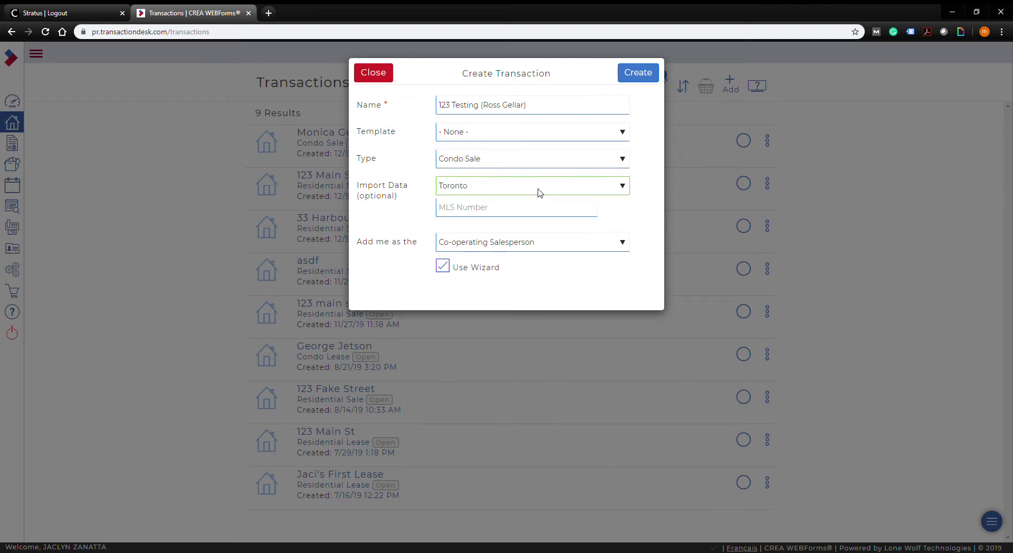
{"action": "left_click", "coordinate": [531, 214]}
{"action": "type", "text": "c"}
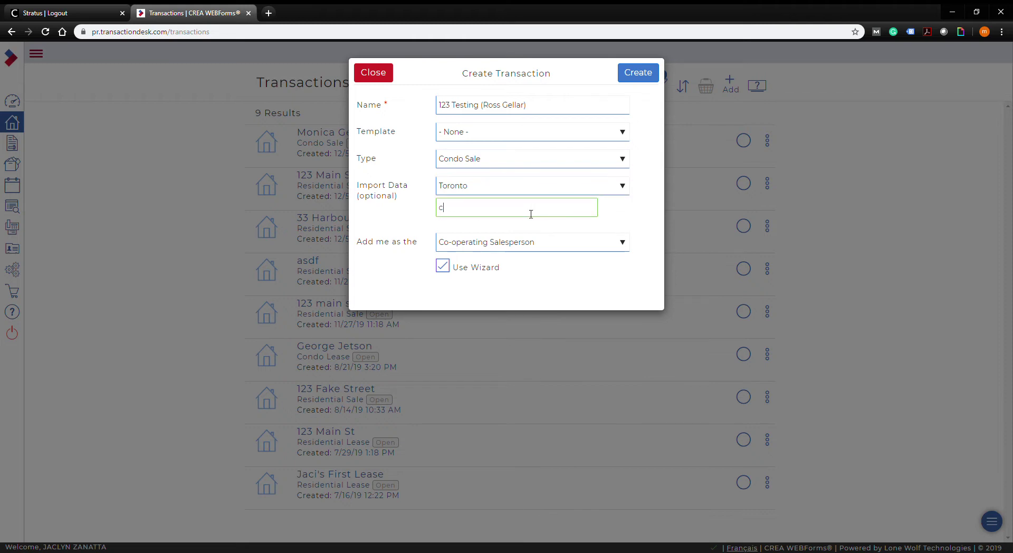
{"action": "key", "text": "BackSpace"}
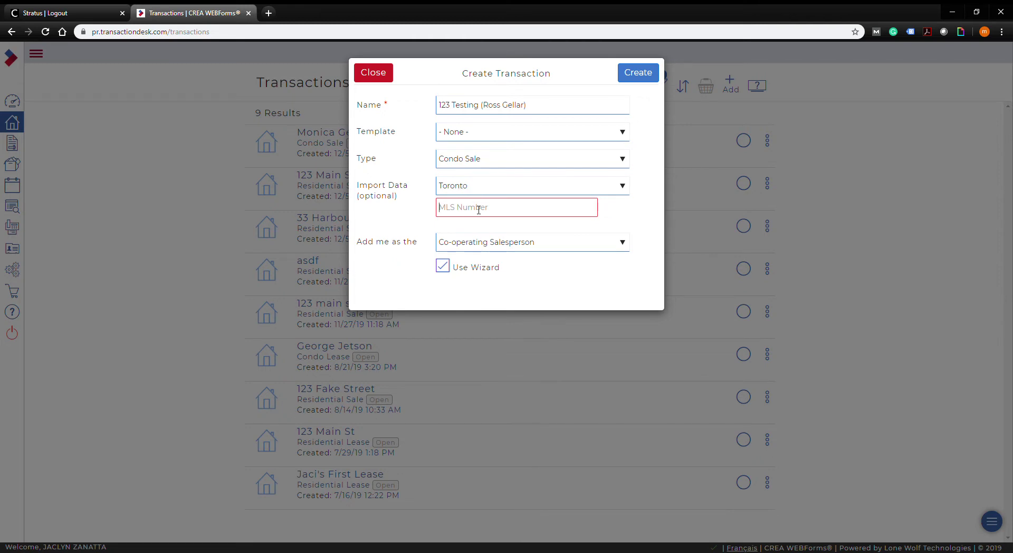
Turn off Use Wizard, reset the import data source to no selection, and create the transaction
{"action": "left_click", "coordinate": [442, 266]}
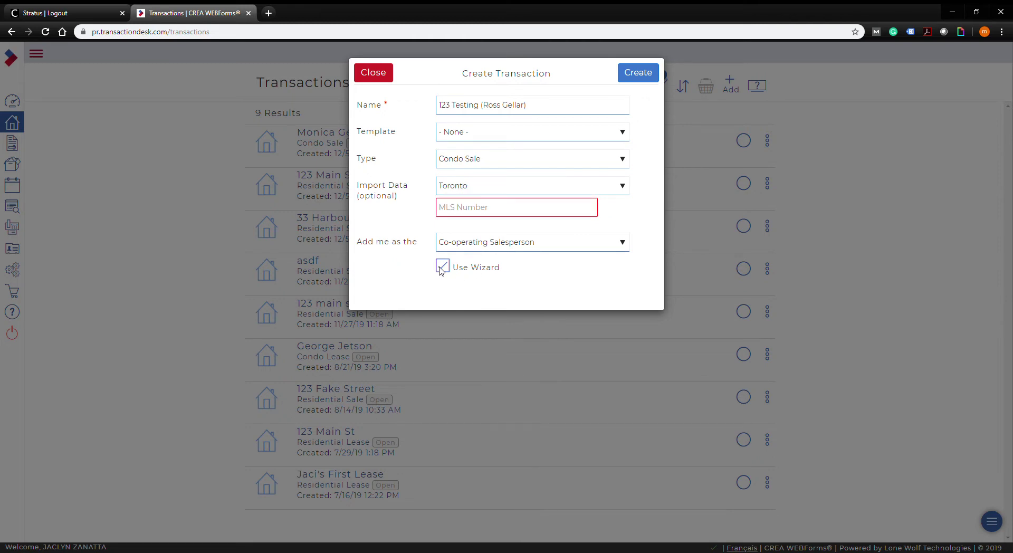
{"action": "left_click", "coordinate": [638, 76]}
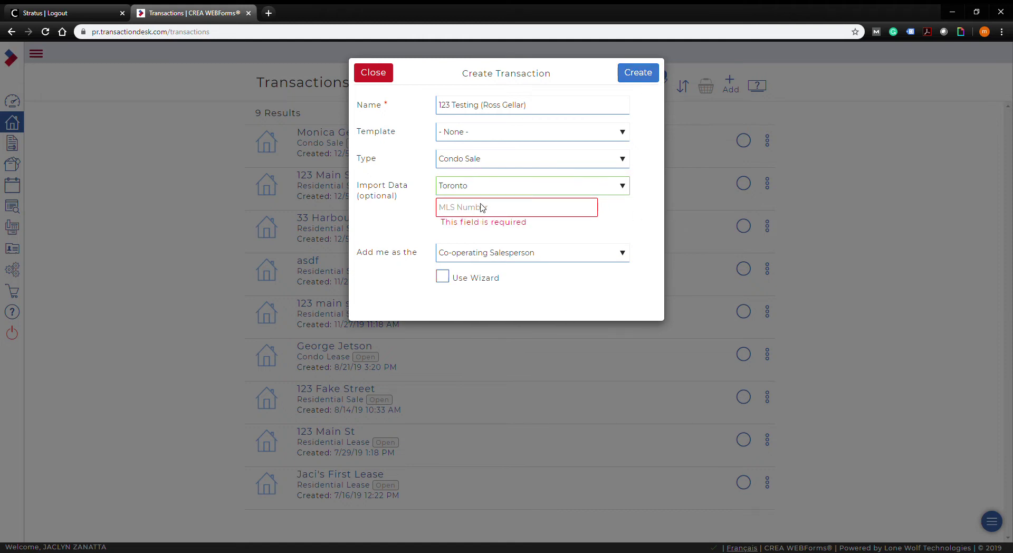
{"action": "key", "text": "Up"}
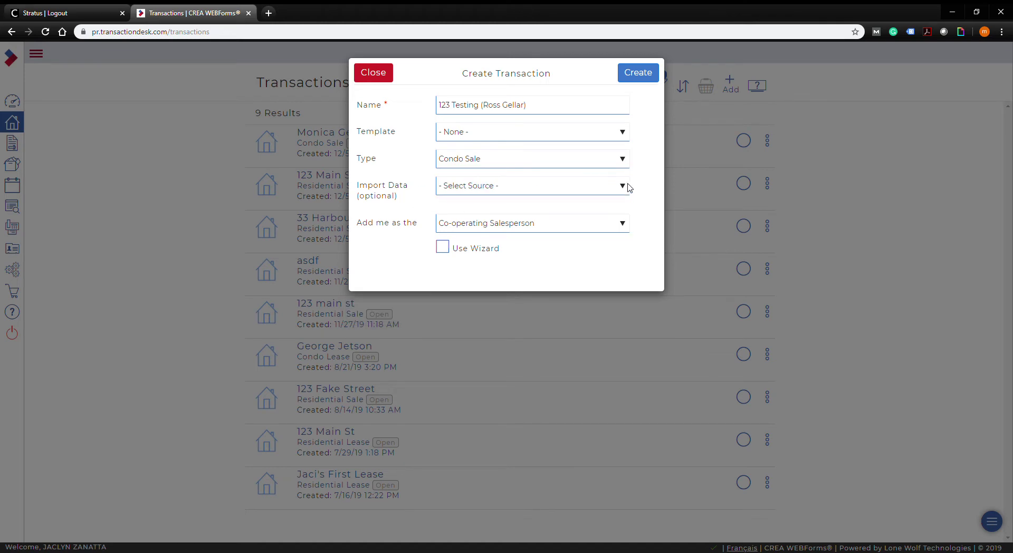
{"action": "left_click", "coordinate": [651, 79]}
{"action": "left_click", "coordinate": [646, 84]}
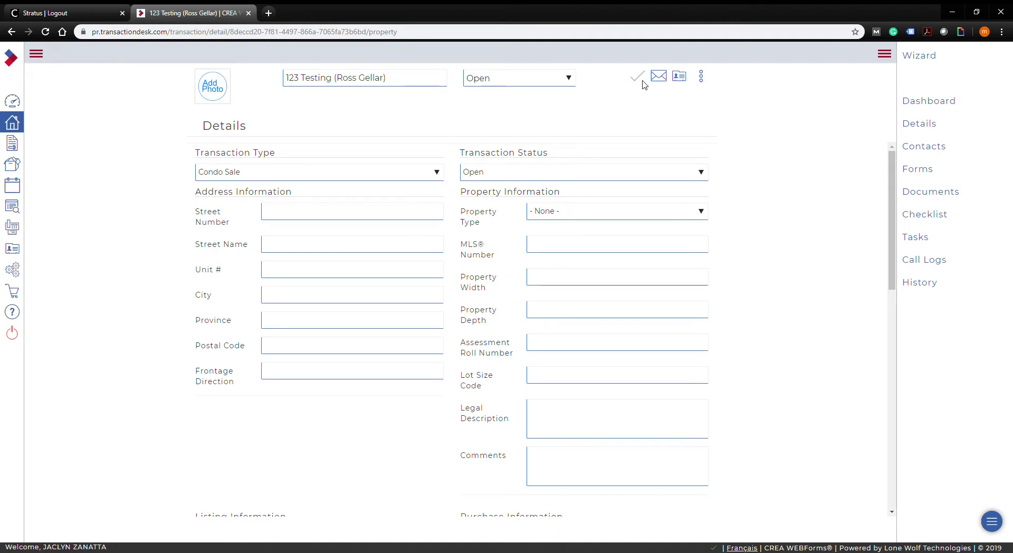
Fill in the property's street number and street name in the transaction's Address Information
{"action": "left_click", "coordinate": [337, 219]}
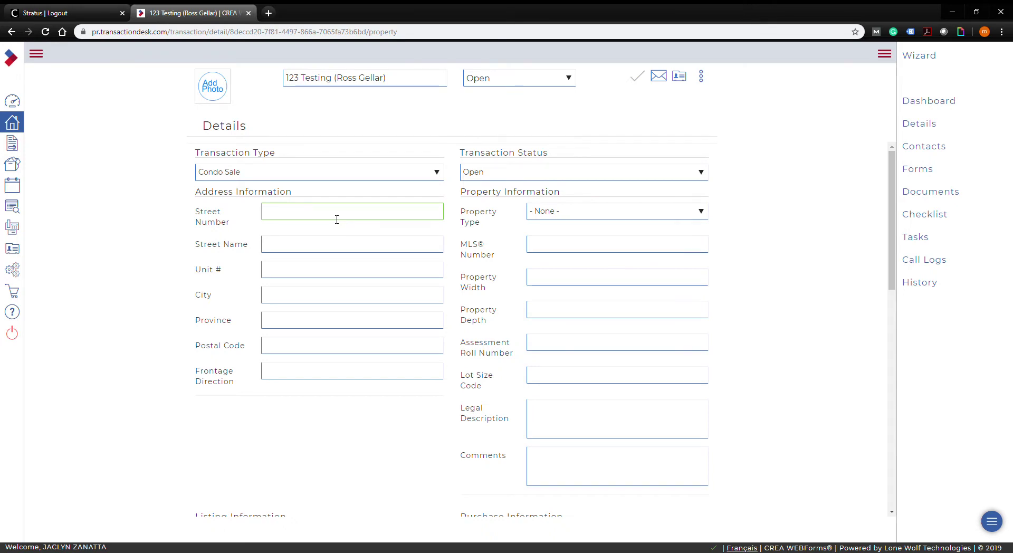
{"action": "type", "text": "123 Testin"}
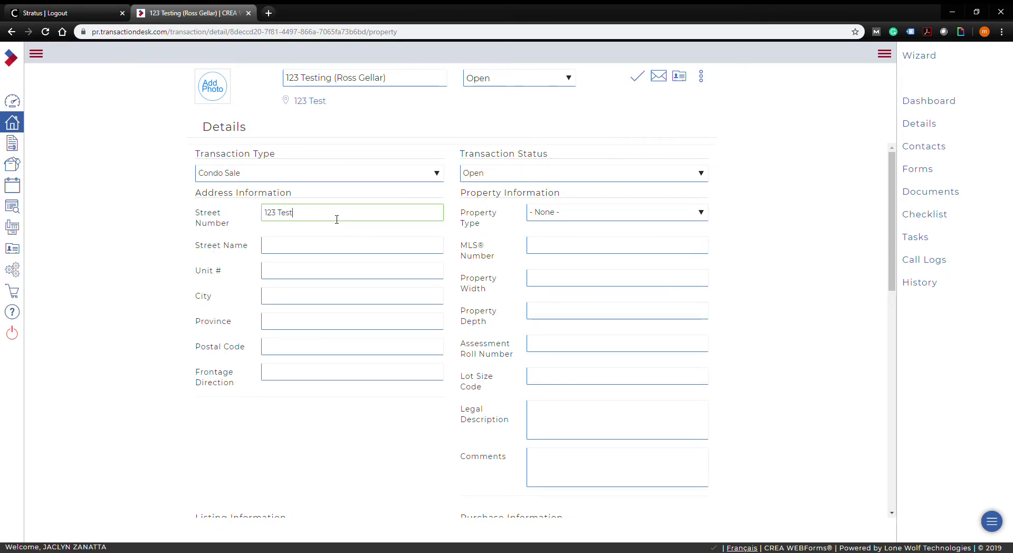
{"action": "key", "text": "BackSpace"}
{"action": "key", "text": "BackSpace"}
{"action": "key", "text": "BackSpace"}
{"action": "key", "text": "BackSpace"}
{"action": "key", "text": "BackSpace"}
{"action": "key", "text": "BackSpace"}
{"action": "key", "text": "BackSpace"}
{"action": "key", "text": "Tab"}
{"action": "type", "text": "Testing Rd"}
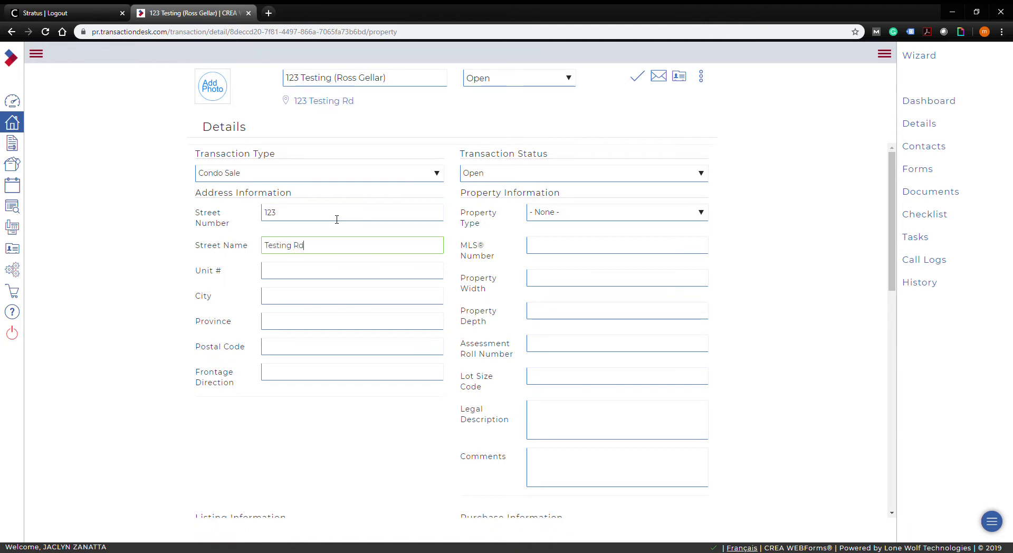
Complete the address with the unit number, city Toronto, province "on", a placeholder postal code and frontage direction "south"
{"action": "key", "text": "Tab"}
{"action": "type", "text": "108"}
{"action": "key", "text": "Tab"}
{"action": "type", "text": "Toronto"}
{"action": "key", "text": "Tab"}
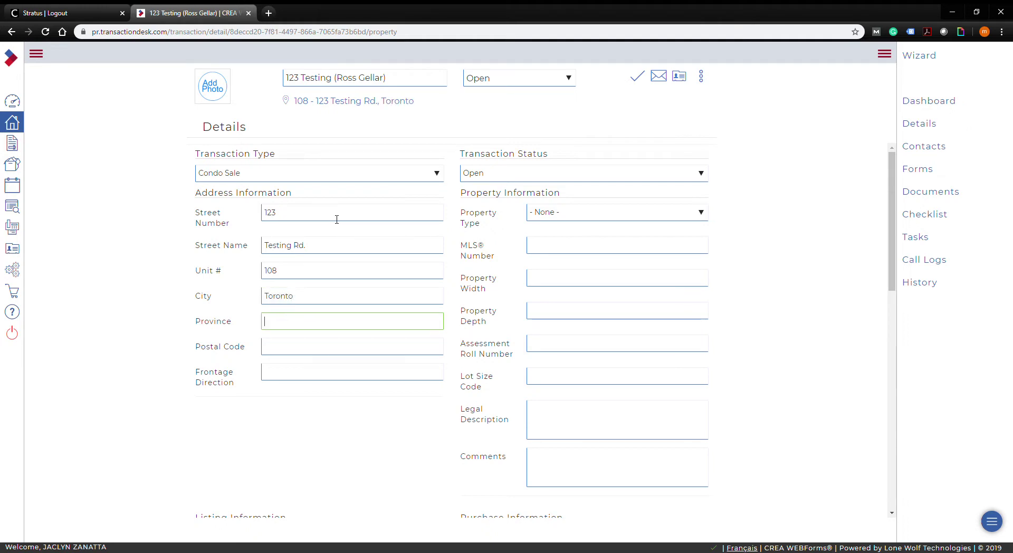
{"action": "type", "text": "on"}
{"action": "key", "text": "Tab"}
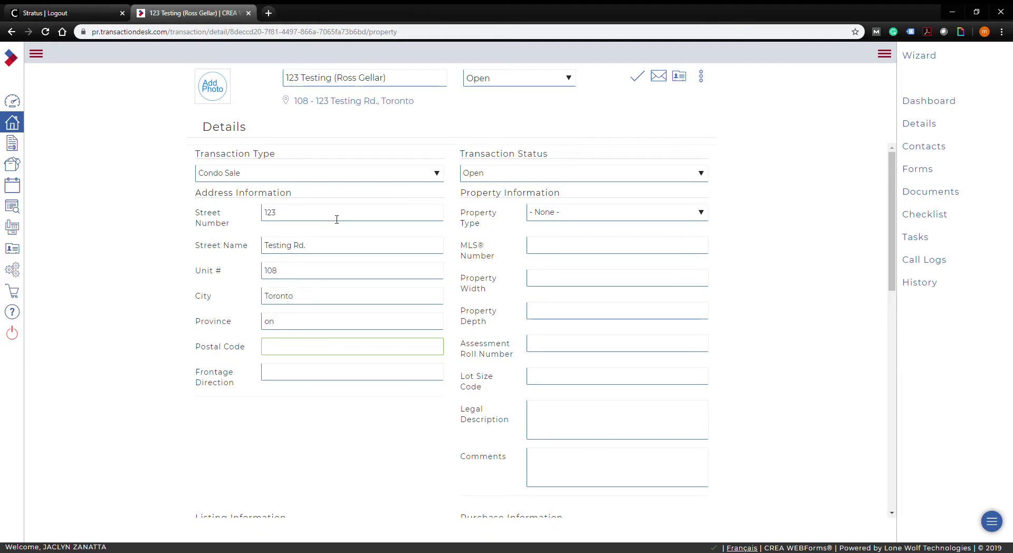
{"action": "type", "text": "xxx xxx"}
{"action": "key", "text": "Tab"}
{"action": "type", "text": "south"}
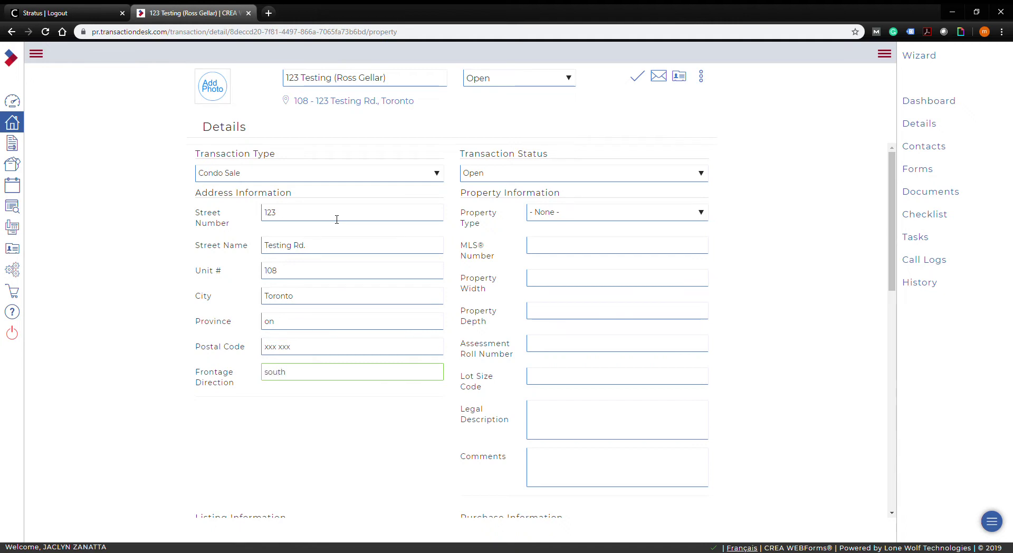
Set the MLS Number to EXC and the Property Type to Condominium
{"action": "left_click", "coordinate": [579, 249]}
{"action": "type", "text": "EXC"}
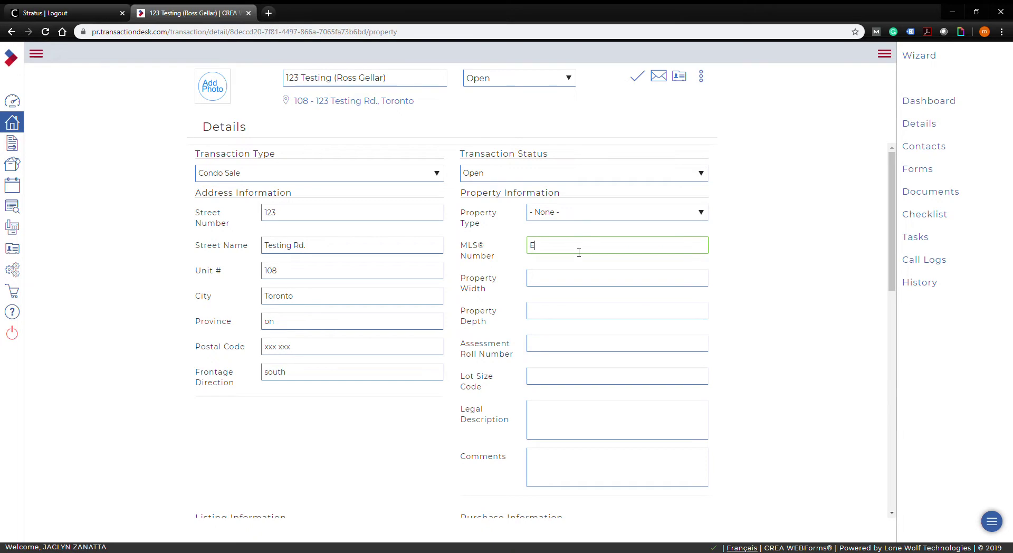
{"action": "left_click", "coordinate": [586, 219]}
{"action": "left_click", "coordinate": [590, 263]}
Enter a Purchase Price of 699999 and a Deposit of 300000 in the Purchase Information
{"action": "scroll", "coordinate": [744, 357], "scroll_direction": "down", "scroll_amount": 3}
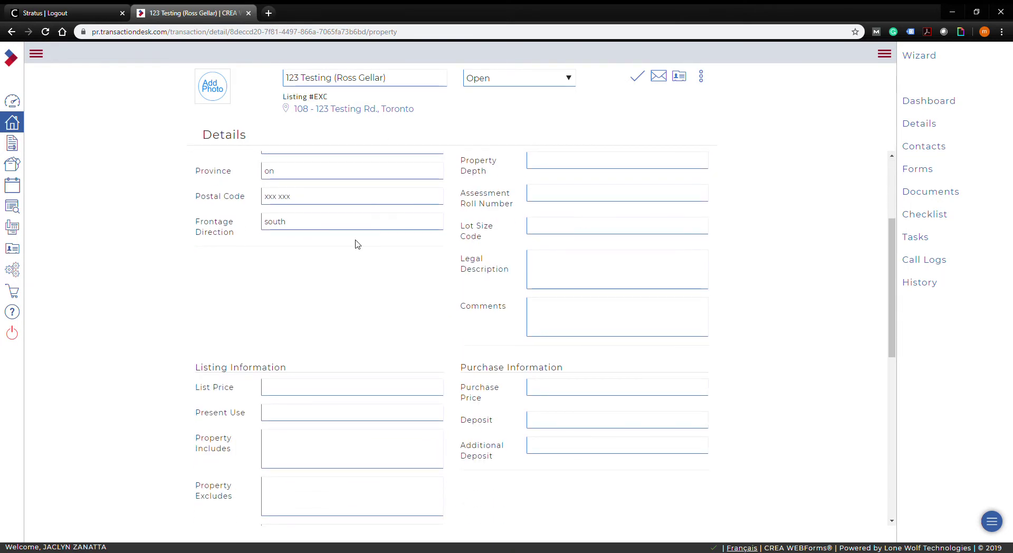
{"action": "scroll", "coordinate": [614, 293], "scroll_direction": "down", "scroll_amount": 2}
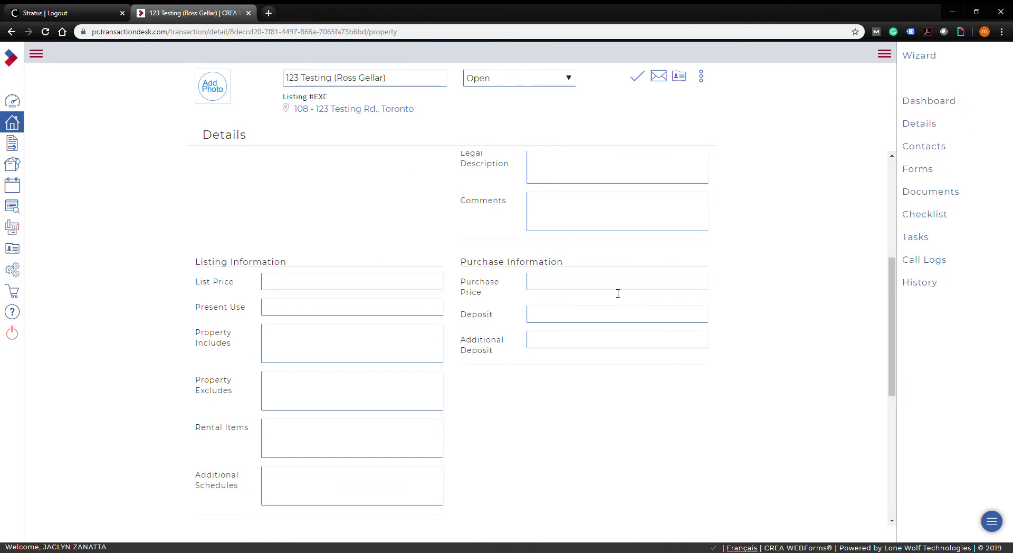
{"action": "left_click", "coordinate": [579, 282]}
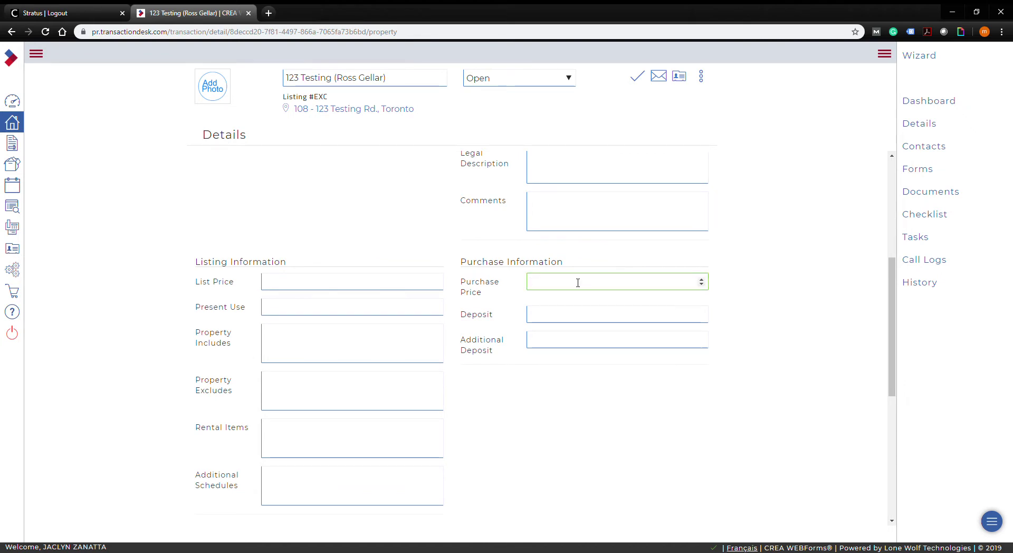
{"action": "type", "text": "699999"}
{"action": "left_click", "coordinate": [579, 317]}
{"action": "type", "text": "300000"}
{"action": "left_click", "coordinate": [586, 350]}
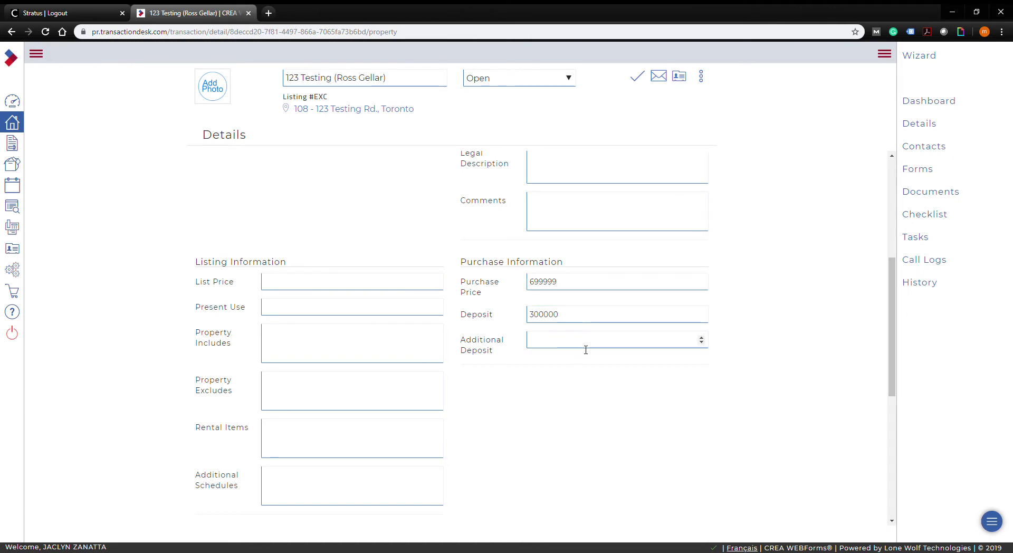
Look over the remaining listing and transaction date fields and save the property details
{"action": "scroll", "coordinate": [598, 341], "scroll_direction": "down", "scroll_amount": 6}
{"action": "scroll", "coordinate": [598, 341], "scroll_direction": "up", "scroll_amount": 4}
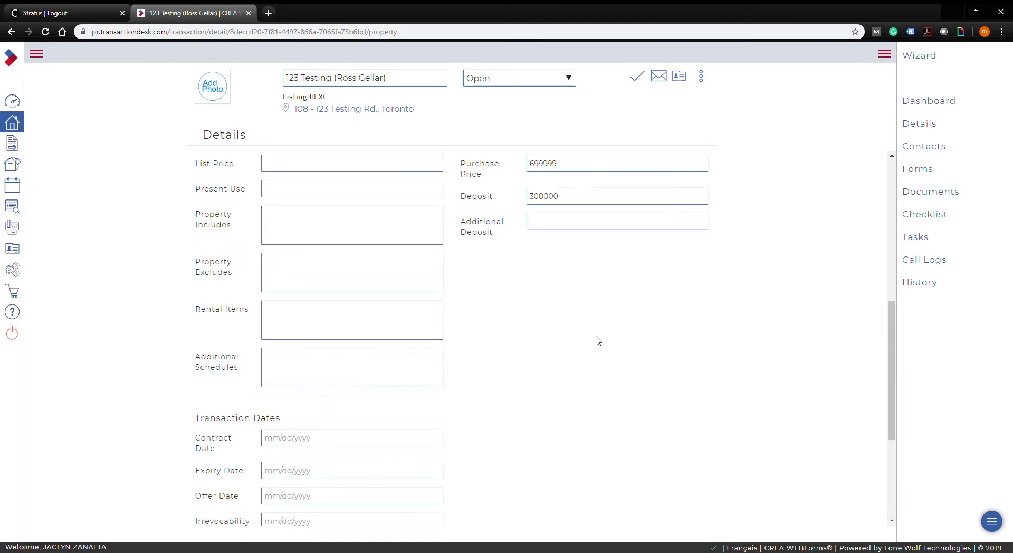
{"action": "scroll", "coordinate": [599, 341], "scroll_direction": "up", "scroll_amount": 5}
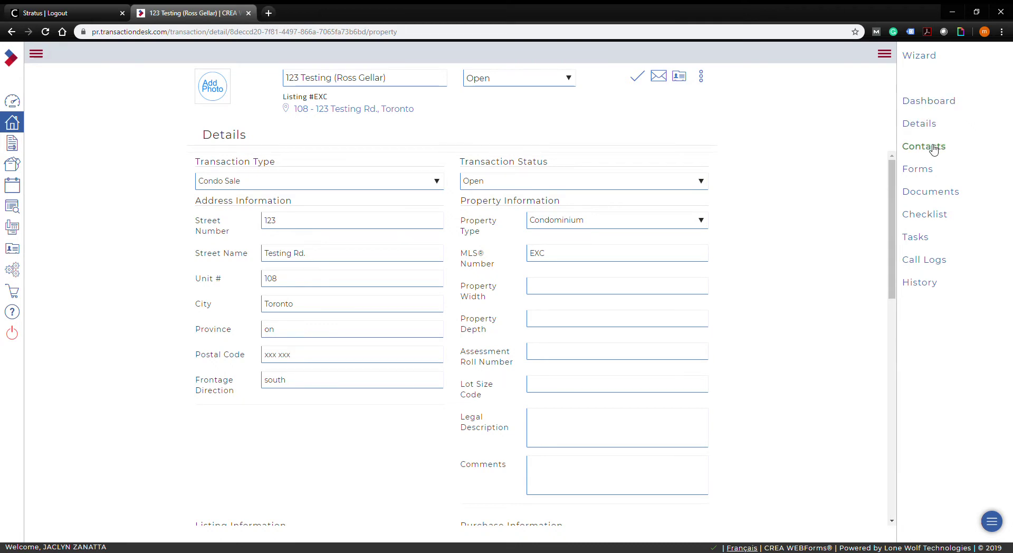
{"action": "left_click", "coordinate": [634, 81]}
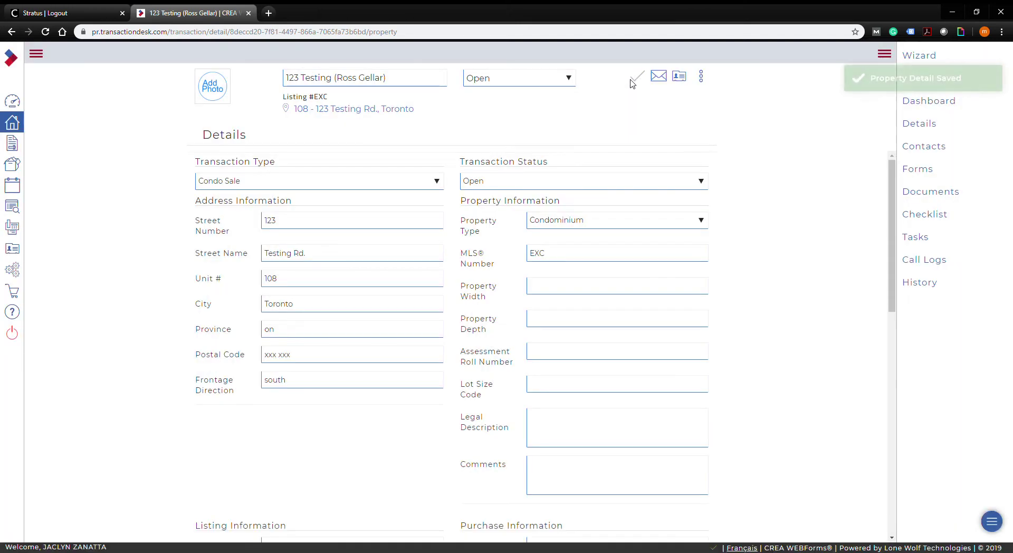
Open the transaction's contacts and check whether an existing contact can be added, closing the selection without adding one
{"action": "left_click", "coordinate": [938, 152]}
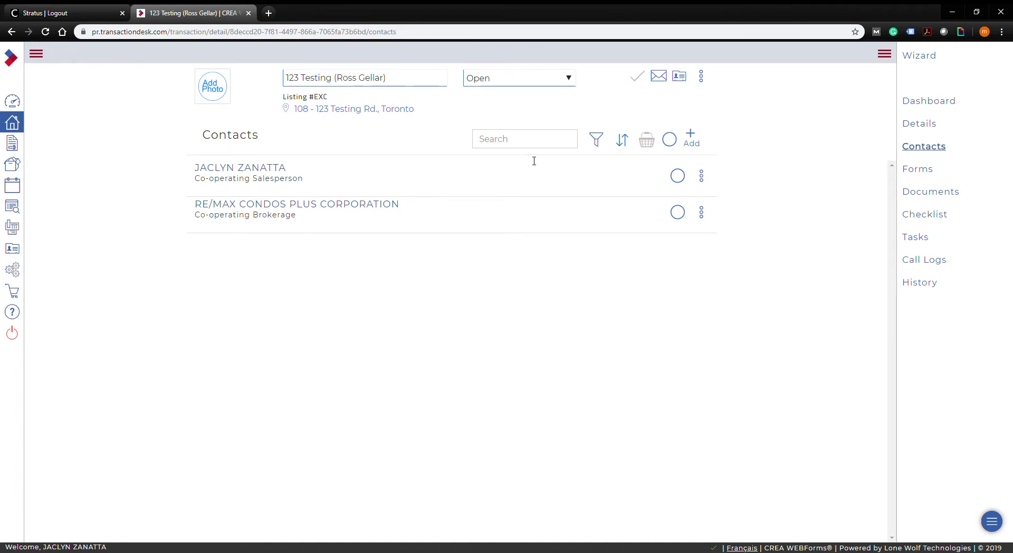
{"action": "left_click", "coordinate": [695, 137]}
{"action": "left_click", "coordinate": [695, 138]}
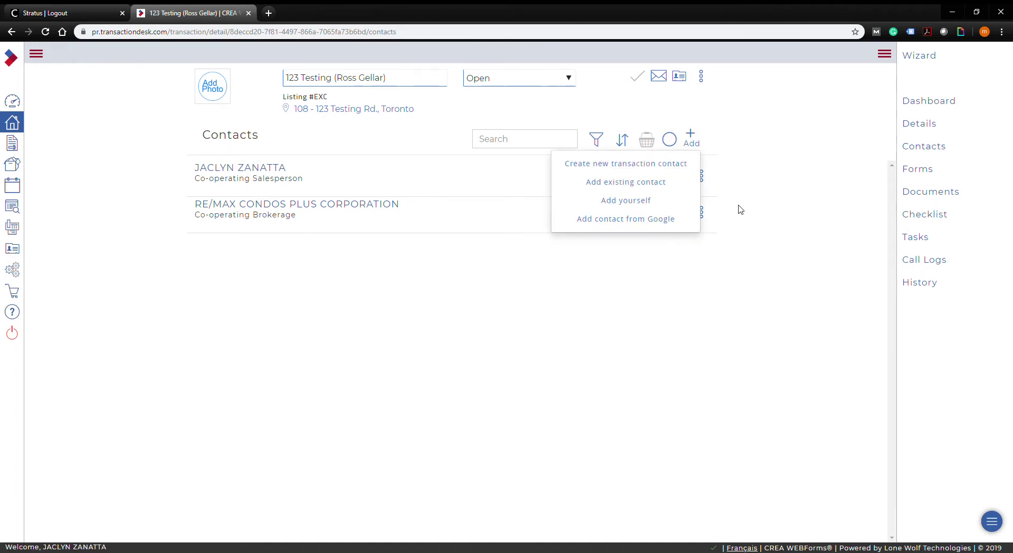
{"action": "left_click", "coordinate": [643, 186]}
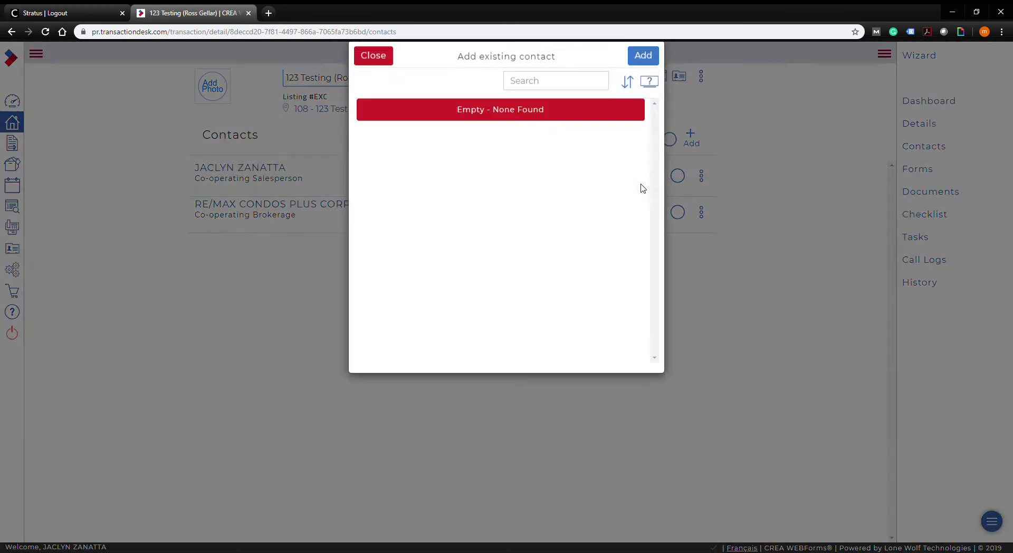
{"action": "left_click", "coordinate": [577, 100]}
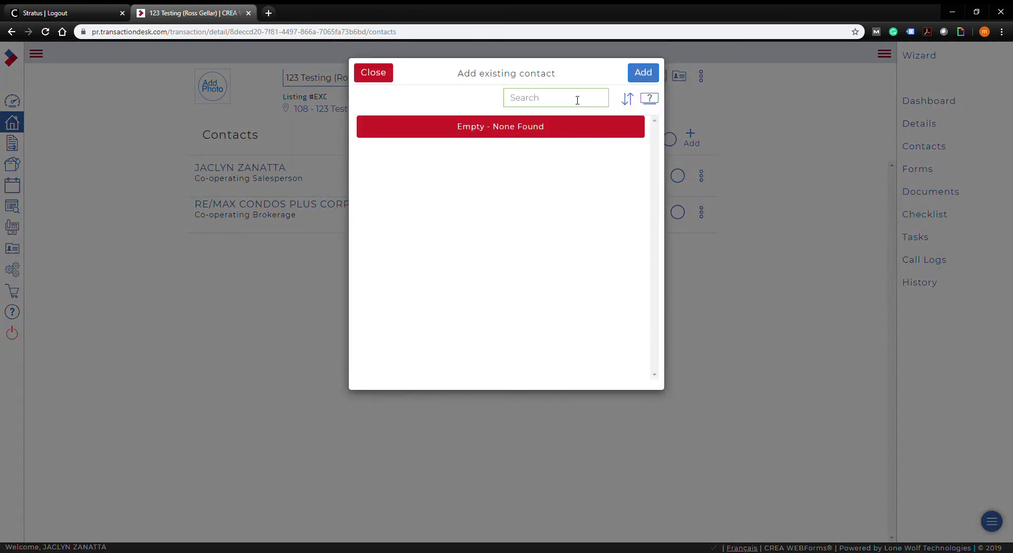
{"action": "left_click", "coordinate": [654, 73]}
{"action": "left_click", "coordinate": [696, 141]}
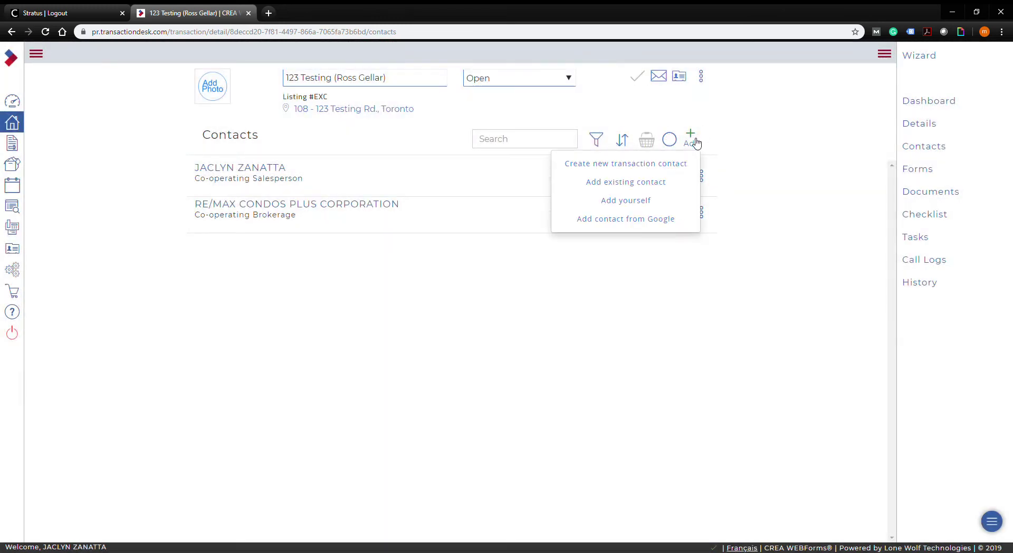
{"action": "left_click", "coordinate": [670, 190]}
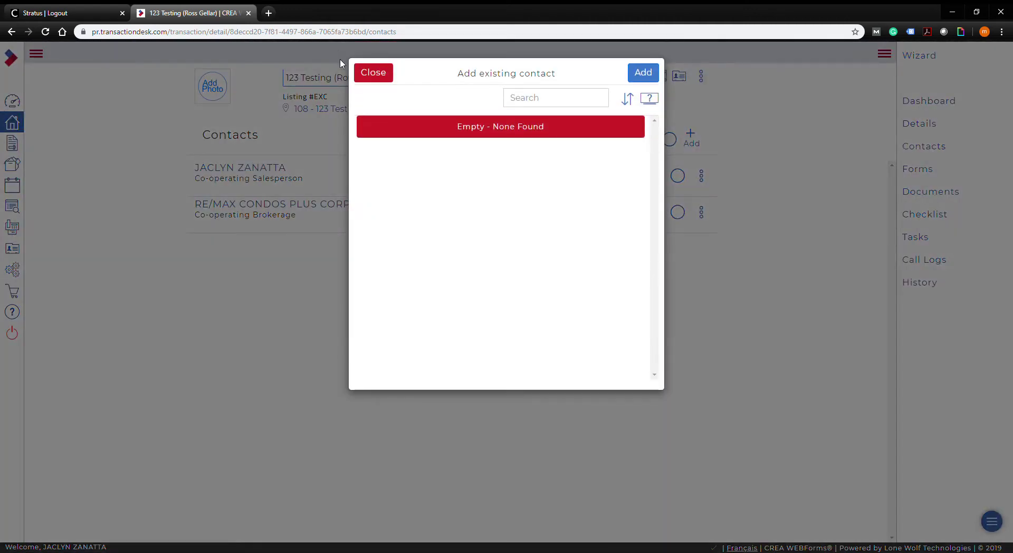
{"action": "left_click", "coordinate": [373, 71]}
Start a new transaction contact of type Buyer and enter the buyer's first and last name
{"action": "left_click", "coordinate": [696, 141]}
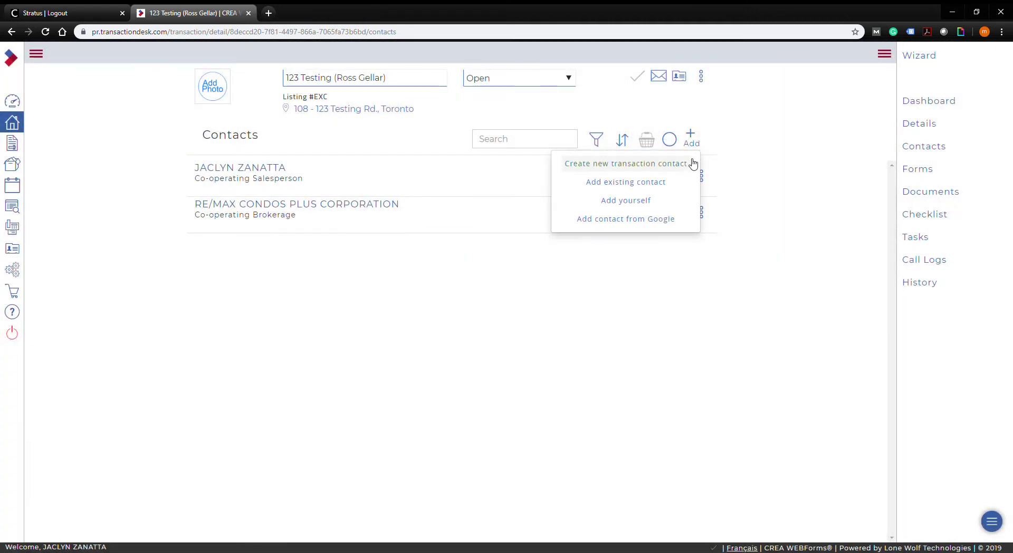
{"action": "left_click", "coordinate": [661, 164]}
{"action": "left_click", "coordinate": [484, 134]}
{"action": "left_click", "coordinate": [472, 175]}
{"action": "left_click", "coordinate": [485, 179]}
{"action": "type", "text": "Ross"}
{"action": "key", "text": "Tab"}
{"action": "key", "text": "Tab"}
{"action": "type", "text": "Gellar"}
{"action": "key", "text": "Tab"}
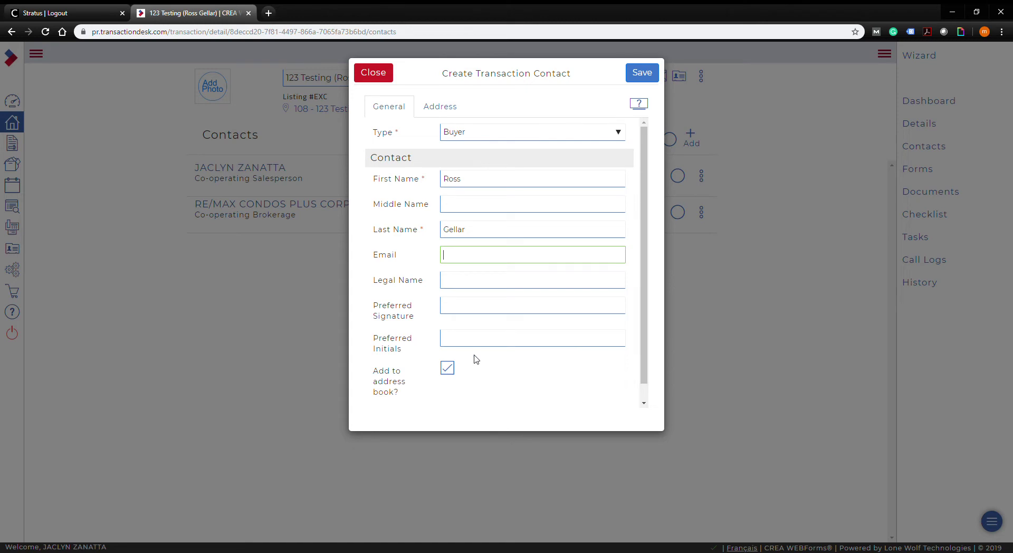
Exclude the buyer from the address book, enter the buyer's legal name and save the contact
{"action": "scroll", "coordinate": [470, 356], "scroll_direction": "down", "scroll_amount": 1}
{"action": "left_click", "coordinate": [447, 352]}
{"action": "scroll", "coordinate": [584, 245], "scroll_direction": "up", "scroll_amount": 1}
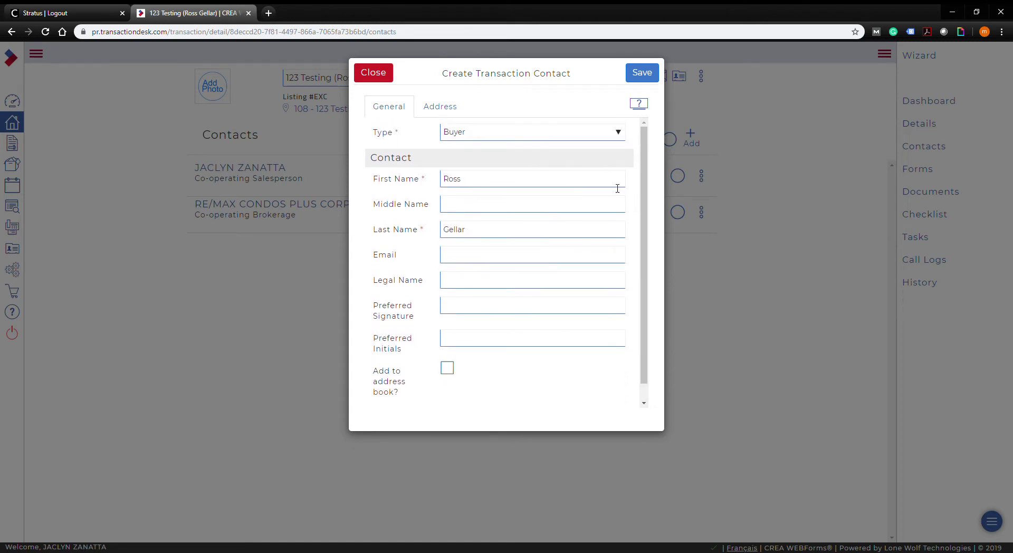
{"action": "left_click", "coordinate": [484, 287]}
{"action": "type", "text": "Ross Gellar"}
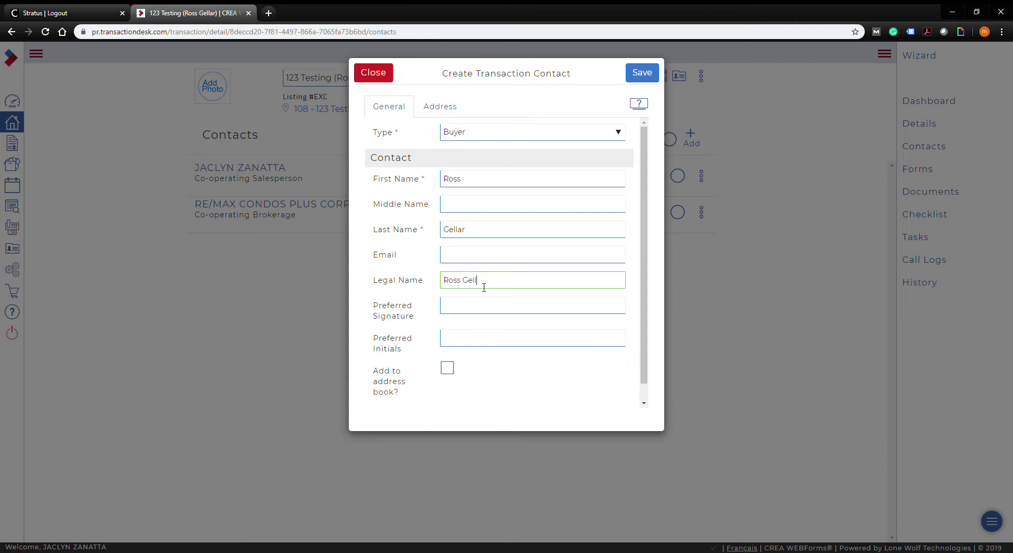
{"action": "left_click", "coordinate": [642, 79]}
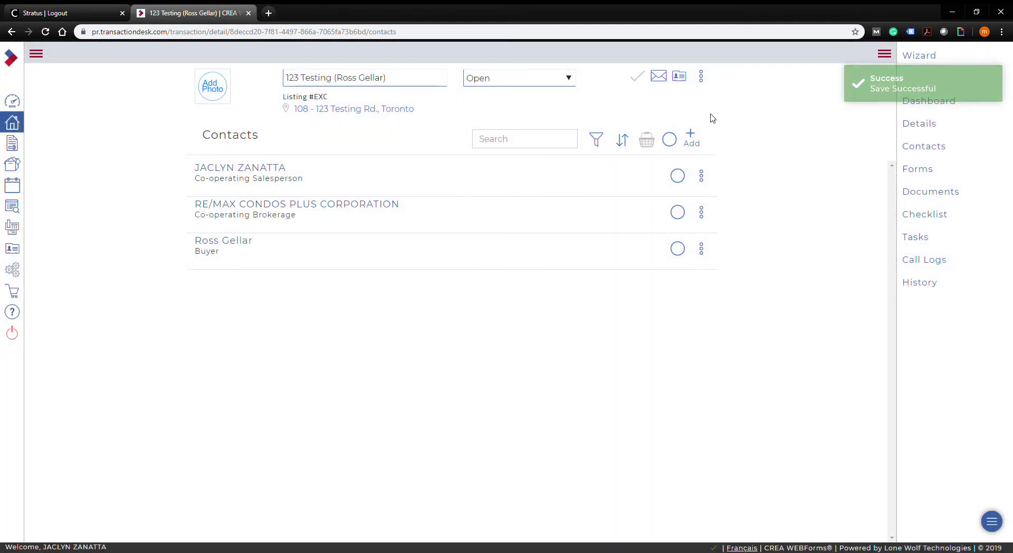
Start another new transaction contact of type Seller and enter the seller's first and last name
{"action": "left_click", "coordinate": [691, 137]}
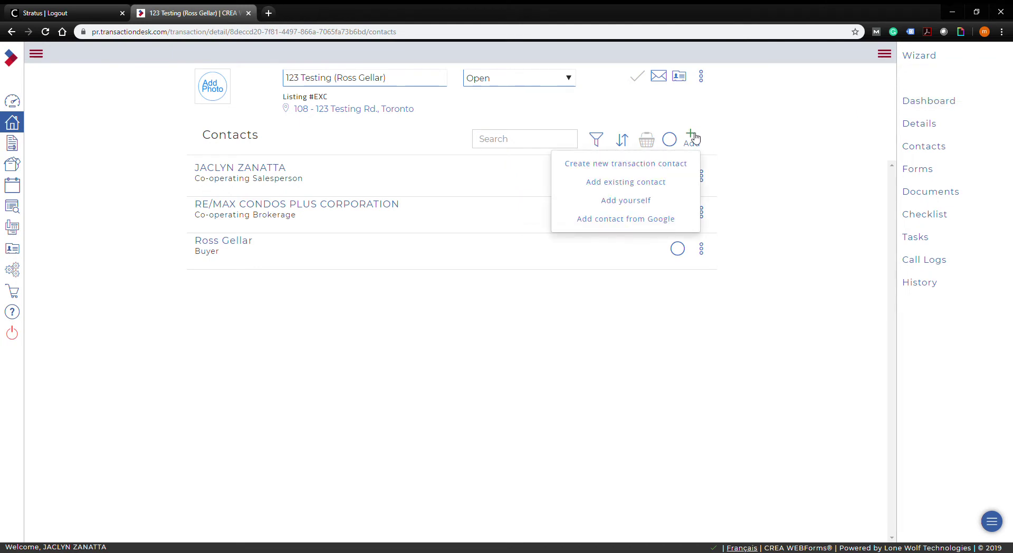
{"action": "left_click", "coordinate": [661, 166]}
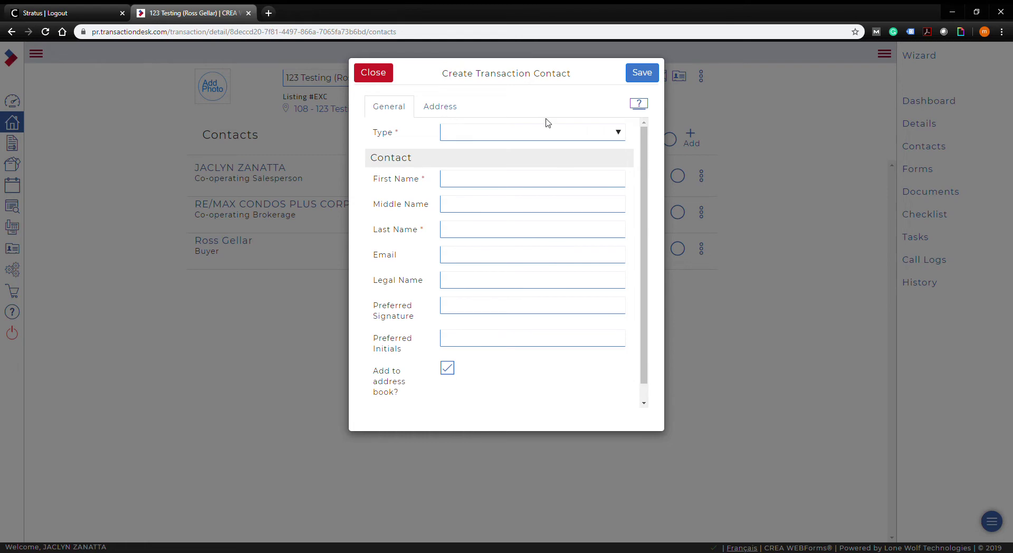
{"action": "left_click", "coordinate": [480, 139]}
{"action": "left_click", "coordinate": [492, 290]}
{"action": "left_click", "coordinate": [478, 184]}
{"action": "type", "text": "George J"}
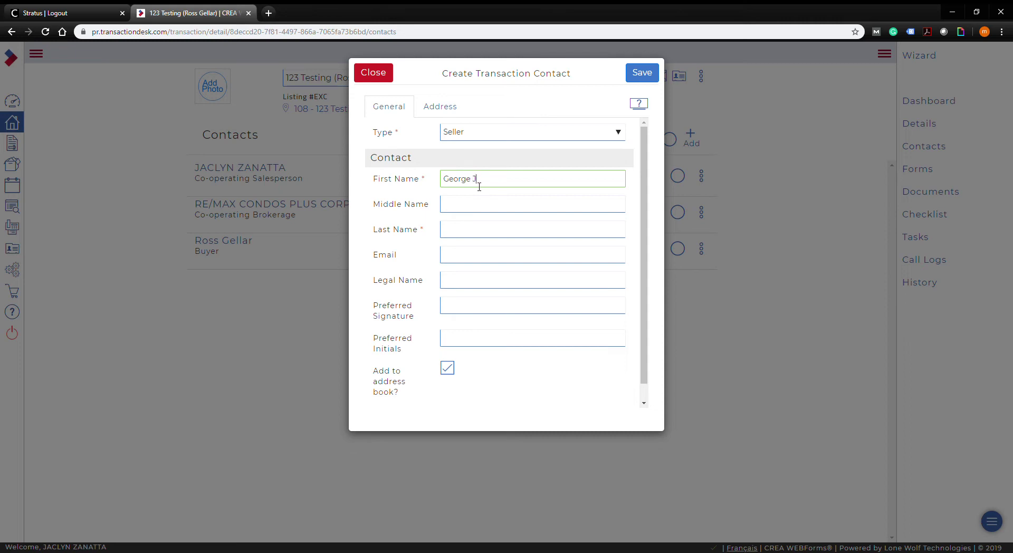
{"action": "key", "text": "Tab"}
{"action": "key", "text": "Tab"}
{"action": "type", "text": "Jetson"}
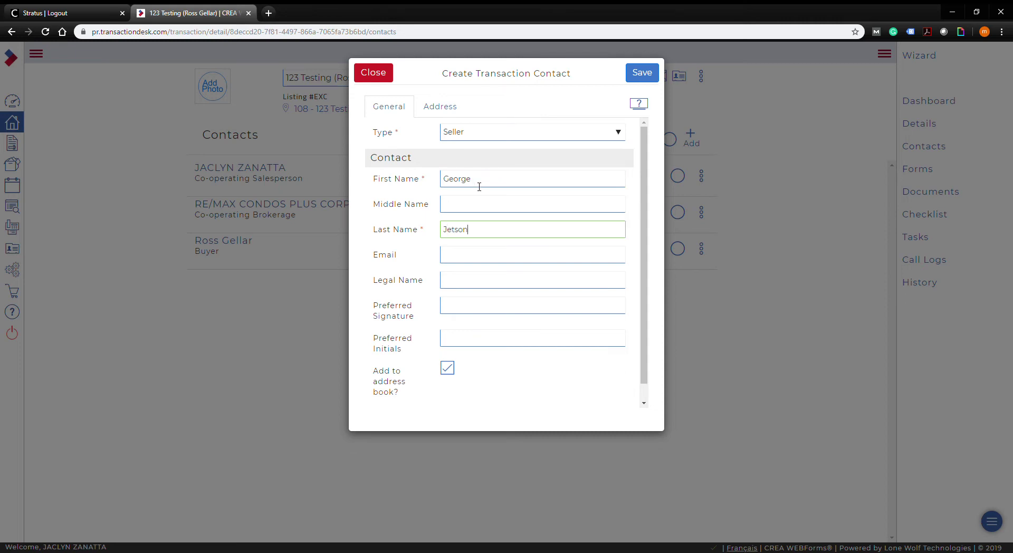
Enter the seller's full legal name and save the contact
{"action": "left_click", "coordinate": [459, 290]}
{"action": "type", "text": "Geor"}
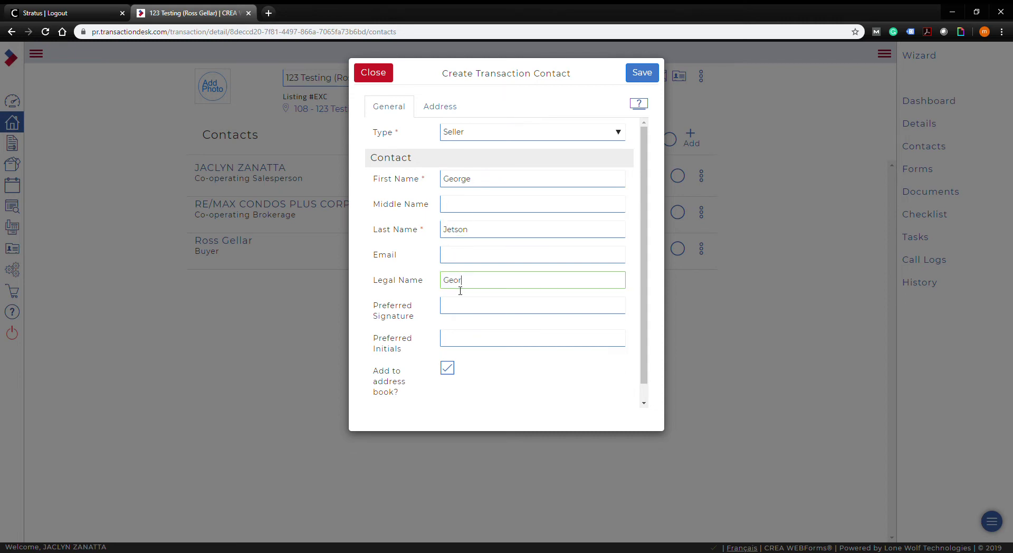
{"action": "type", "text": "ge Jetson"}
{"action": "left_click", "coordinate": [639, 81]}
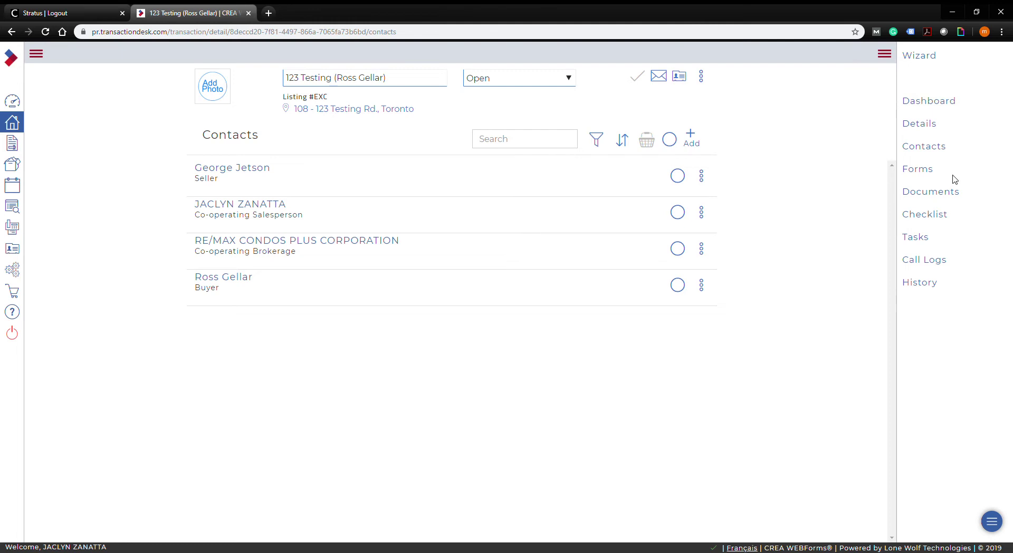
Start adding forms to the transaction and open the 2019 Ontario Real Estate Association folder
{"action": "left_click", "coordinate": [918, 170]}
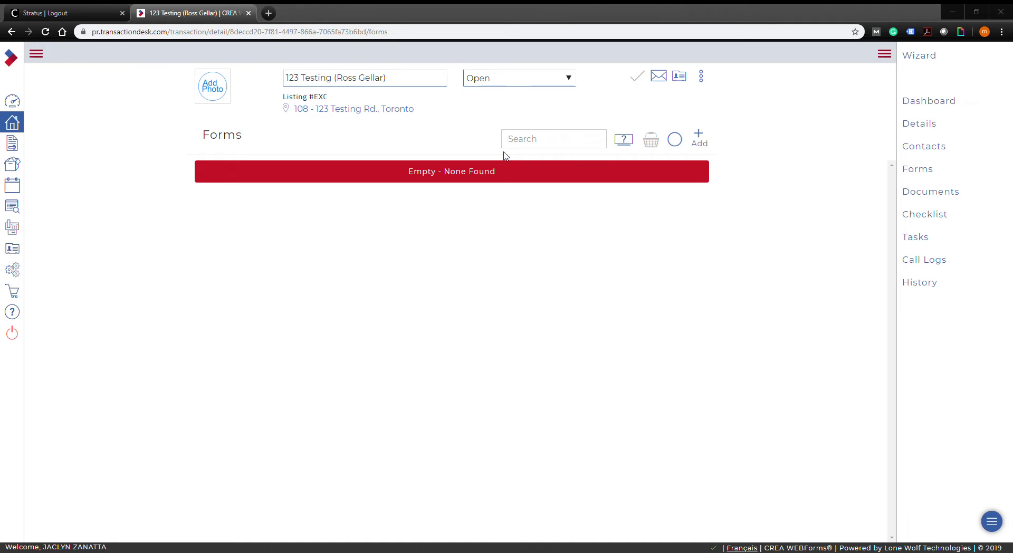
{"action": "left_click", "coordinate": [700, 138]}
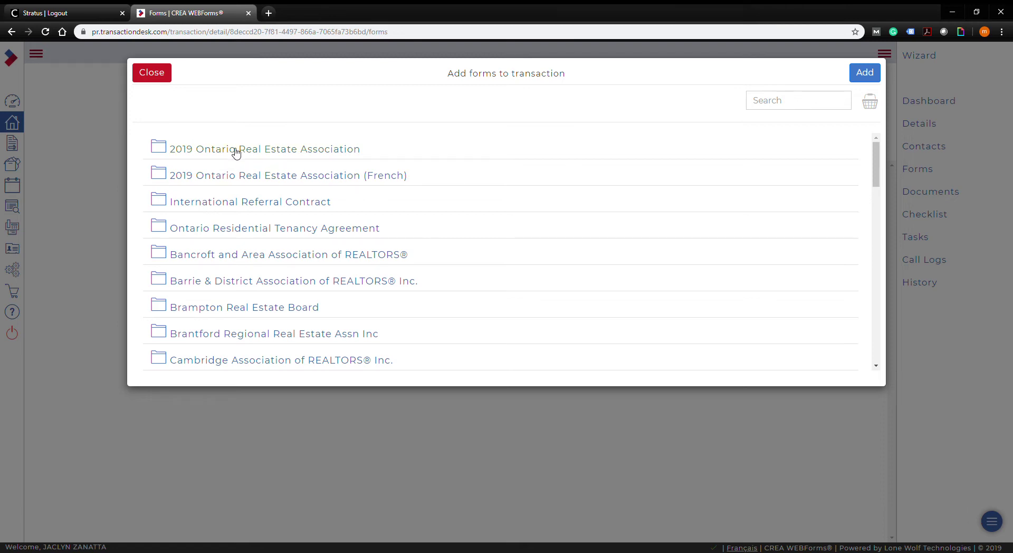
{"action": "scroll", "coordinate": [281, 237], "scroll_direction": "down", "scroll_amount": 8}
{"action": "left_click", "coordinate": [277, 155]}
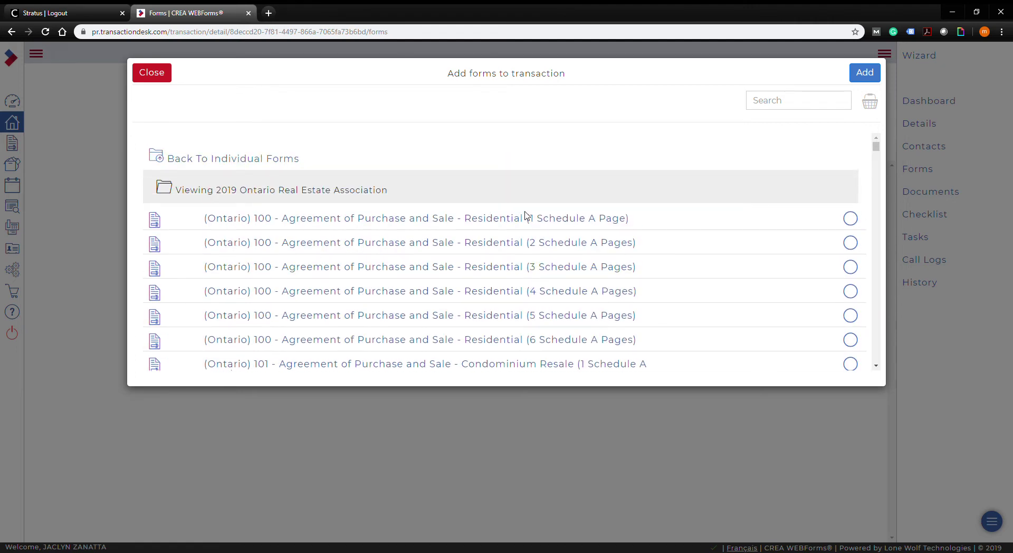
Browse the association's forms and search the form library for 101
{"action": "scroll", "coordinate": [544, 262], "scroll_direction": "down", "scroll_amount": 8}
{"action": "scroll", "coordinate": [543, 262], "scroll_direction": "up", "scroll_amount": 8}
{"action": "left_click", "coordinate": [813, 109]}
{"action": "type", "text": "101"}
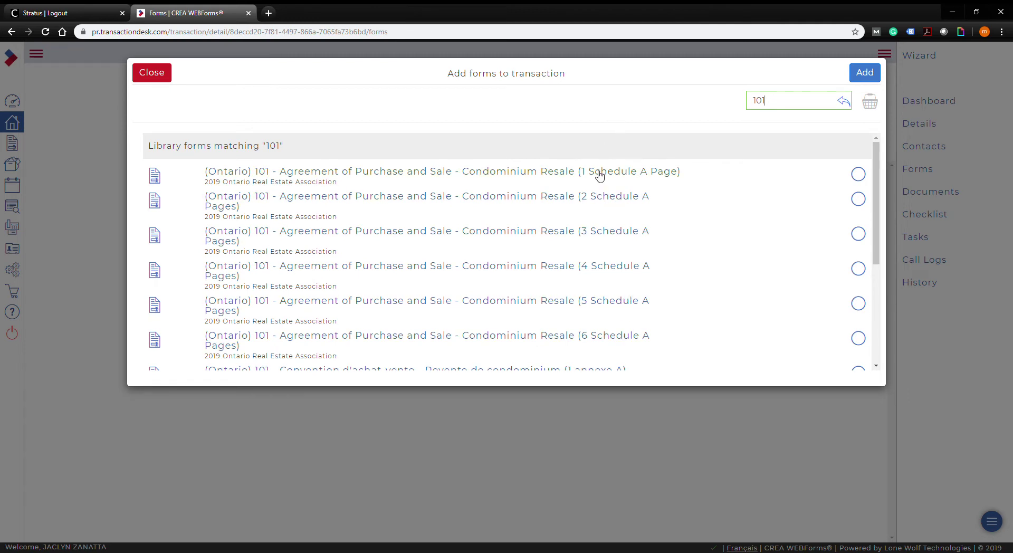
Select the one-page Schedule A version of form 101, and search for schedule to select form 105 with one Schedule A page
{"action": "left_click", "coordinate": [858, 176]}
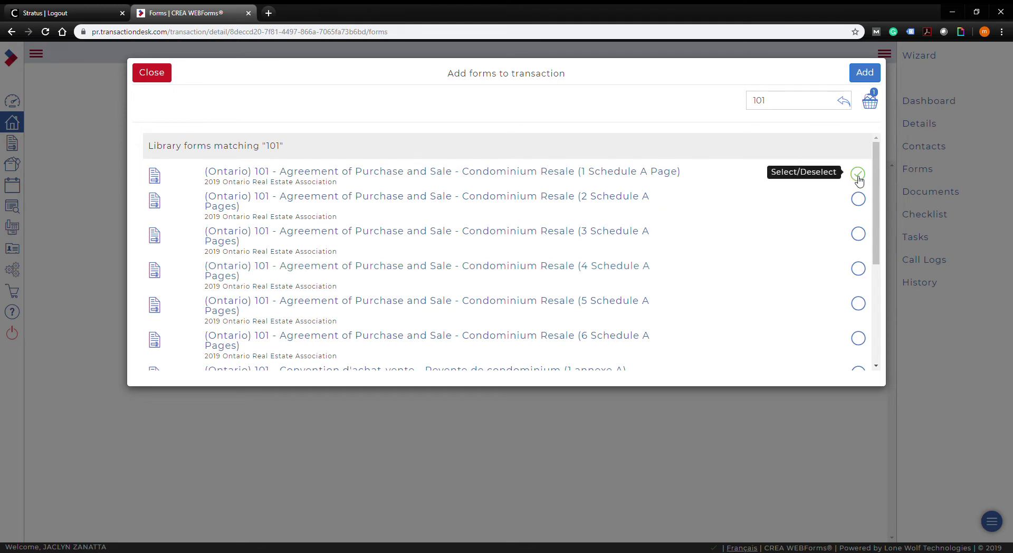
{"action": "left_click", "coordinate": [796, 106]}
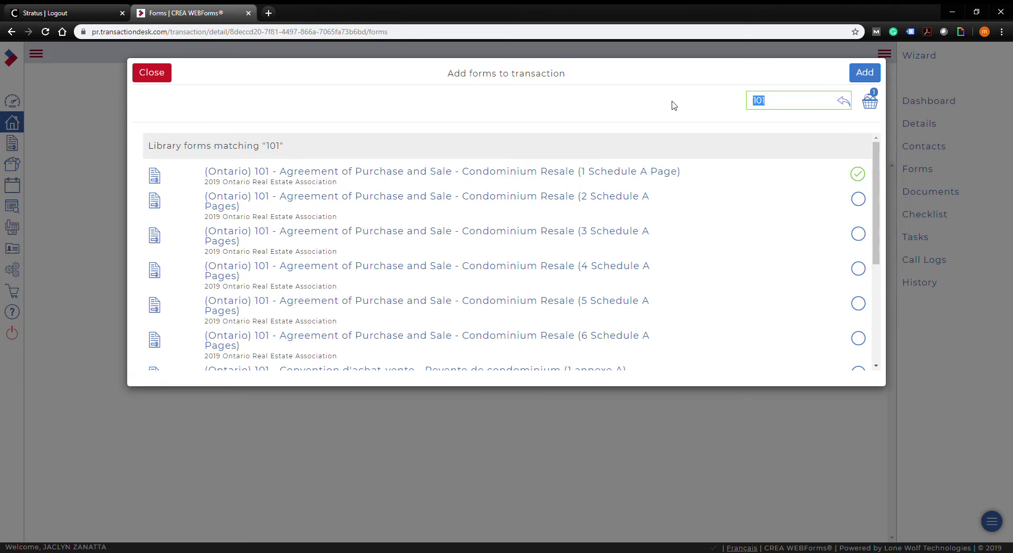
{"action": "type", "text": "schedule"}
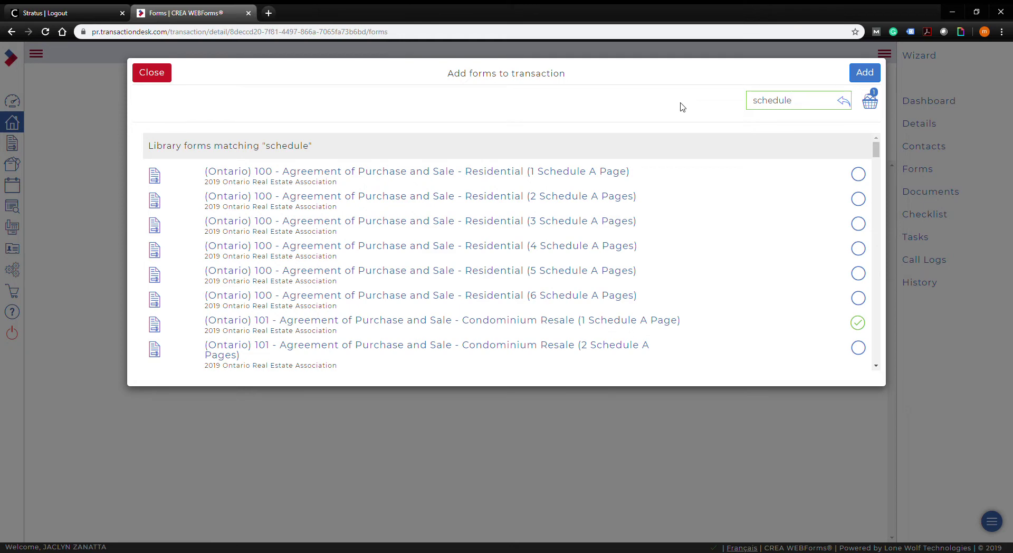
{"action": "scroll", "coordinate": [699, 285], "scroll_direction": "down", "scroll_amount": 2}
{"action": "scroll", "coordinate": [699, 288], "scroll_direction": "down", "scroll_amount": 10}
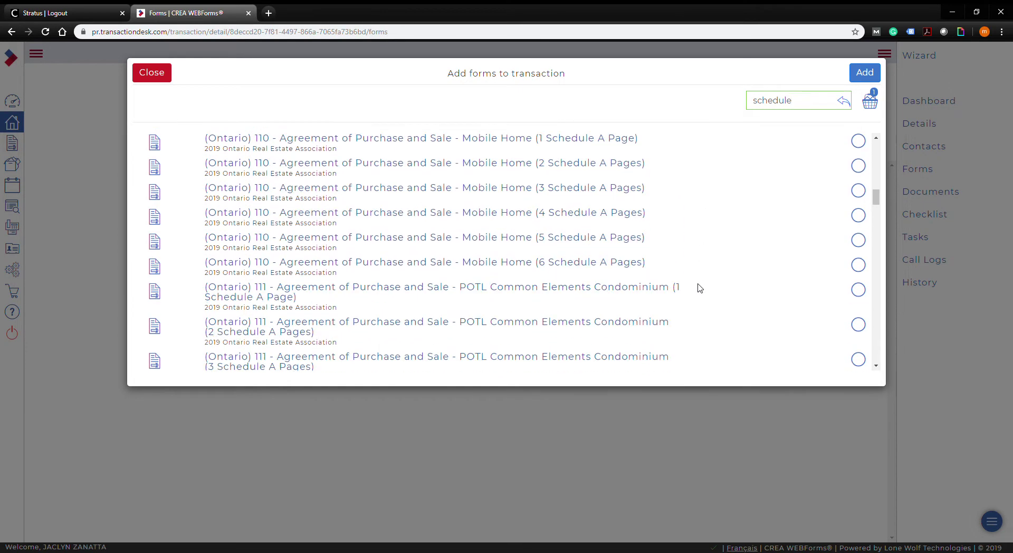
{"action": "scroll", "coordinate": [699, 288], "scroll_direction": "up", "scroll_amount": 3}
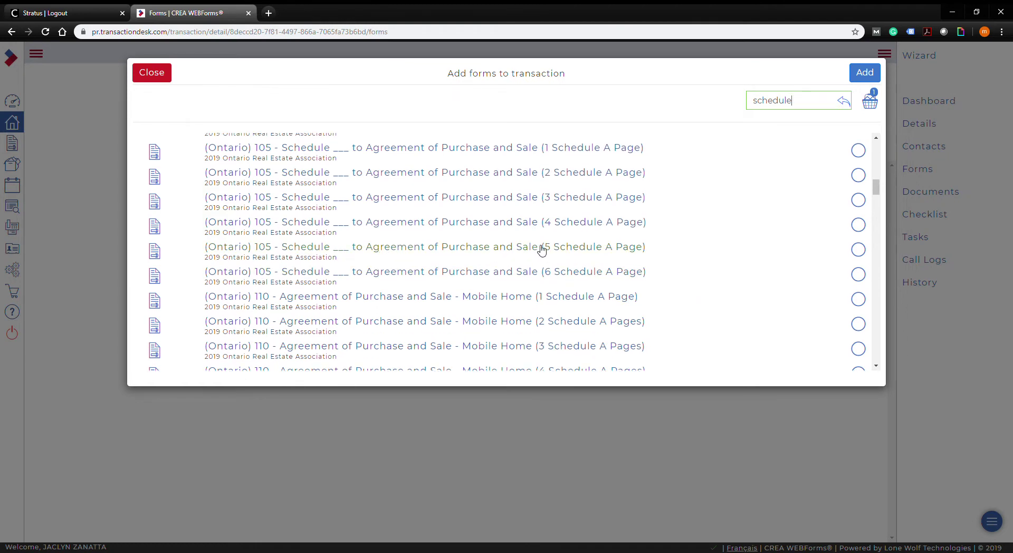
{"action": "scroll", "coordinate": [541, 248], "scroll_direction": "up", "scroll_amount": 1}
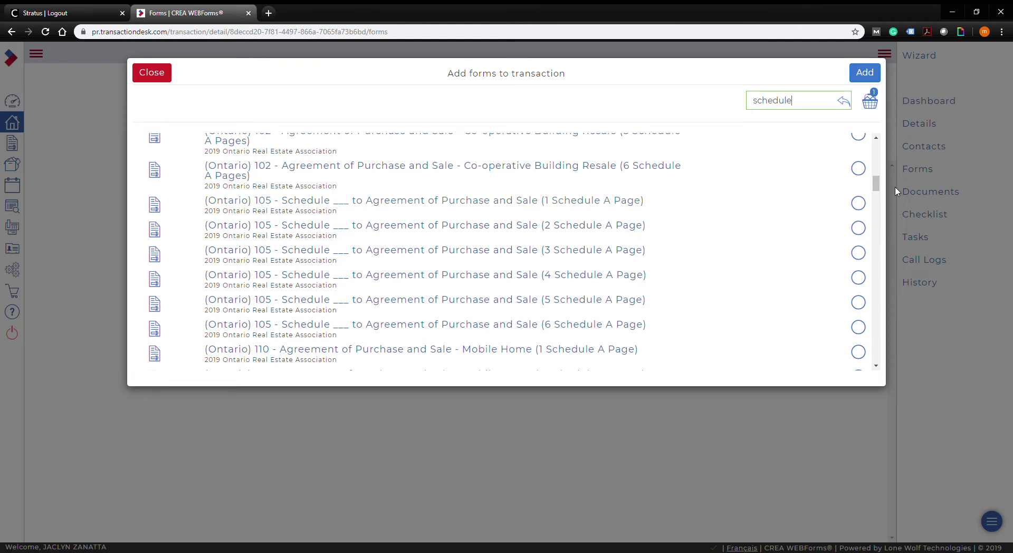
{"action": "left_click", "coordinate": [860, 204]}
Search for buyer repre to select form 300 and for working to select form 810 - Working with a REALTOR - 1 Page Faxable
{"action": "left_click_drag", "start_coordinate": [795, 103], "coordinate": [733, 105]}
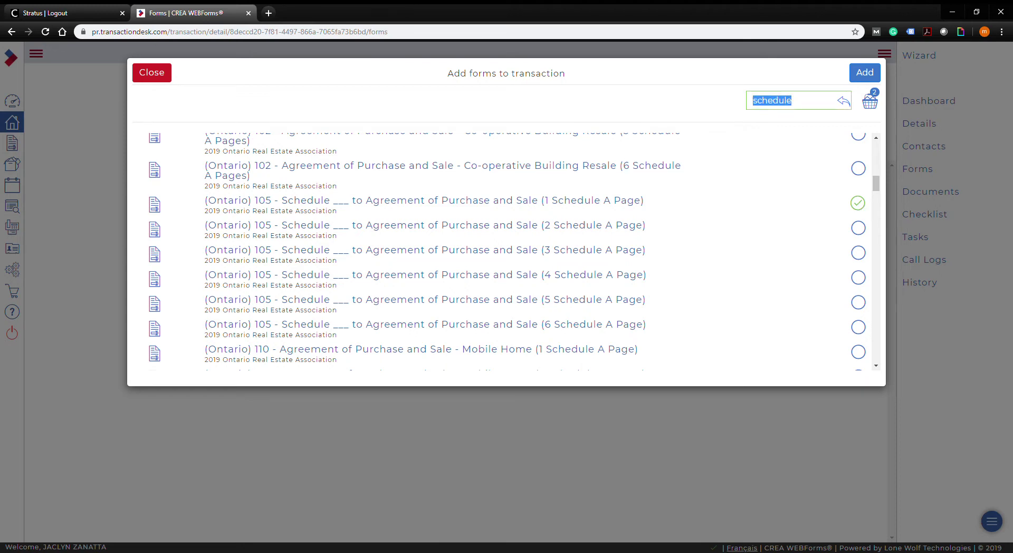
{"action": "type", "text": "buyer repre"}
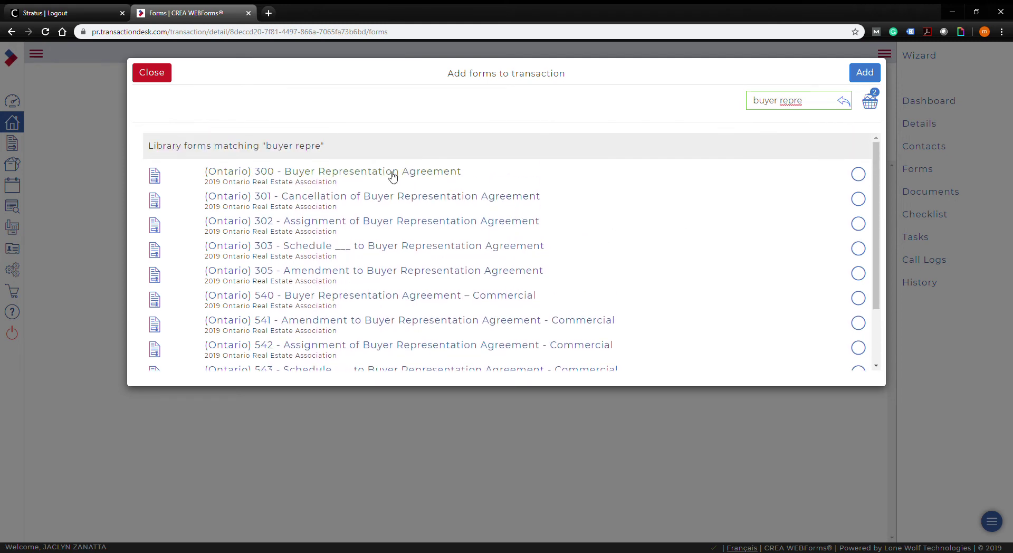
{"action": "left_click", "coordinate": [865, 174]}
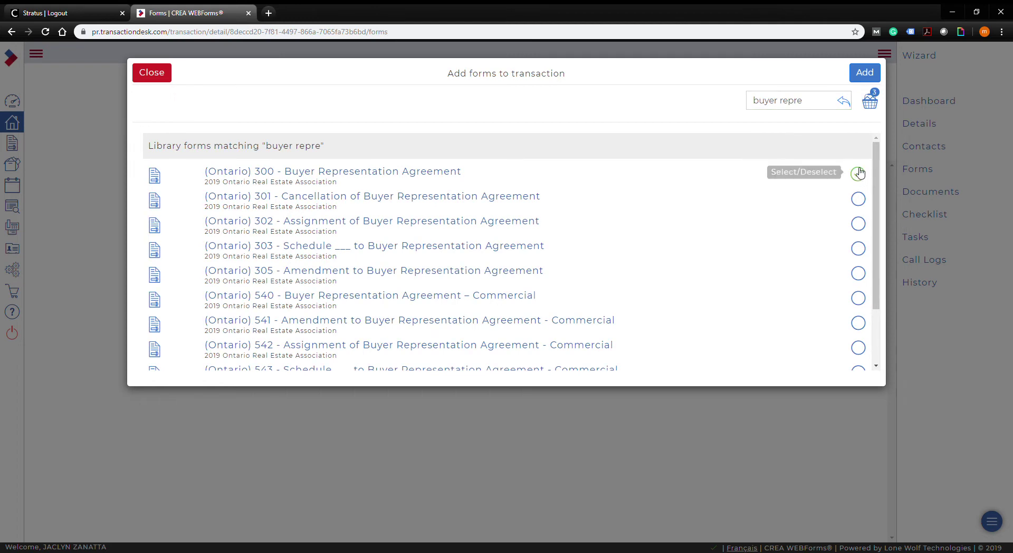
{"action": "left_click_drag", "start_coordinate": [812, 102], "coordinate": [679, 103]}
{"action": "type", "text": "working"}
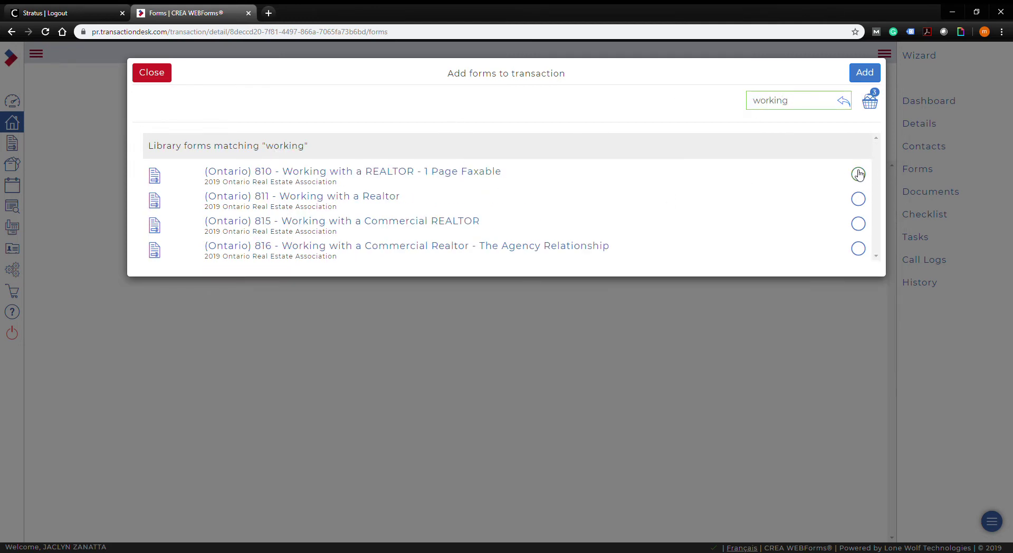
{"action": "left_click", "coordinate": [859, 175]}
Search for fintrac, select the Individual Identification Information Record, and add all selected forms to the transaction
{"action": "double_click", "coordinate": [816, 104]}
{"action": "type", "text": "fintrac"}
{"action": "type", "text": "t"}
{"action": "key", "text": "BackSpace"}
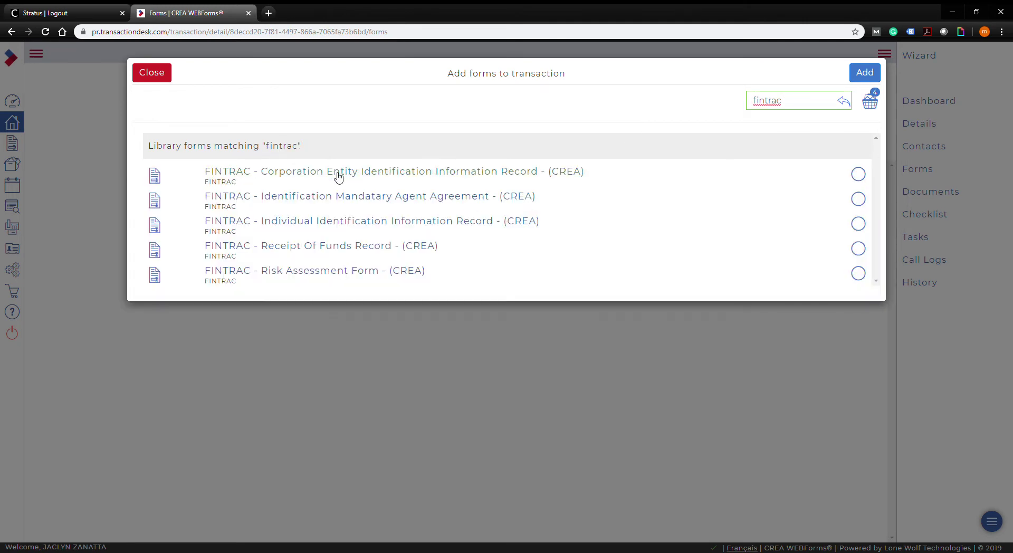
{"action": "left_click", "coordinate": [858, 224]}
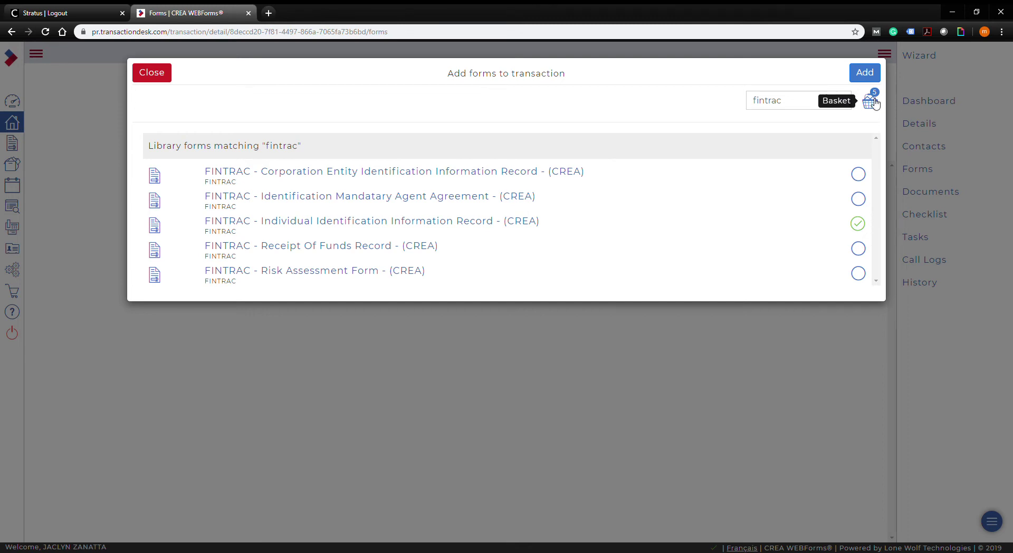
{"action": "left_click", "coordinate": [866, 74]}
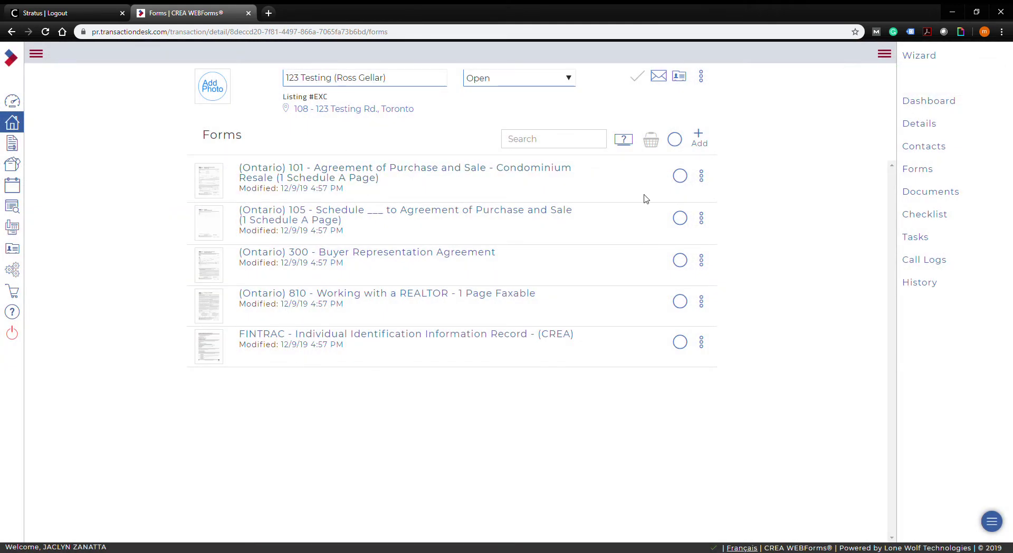
Review the actions available for form 101 in the transaction's forms list without applying any
{"action": "left_click", "coordinate": [702, 176]}
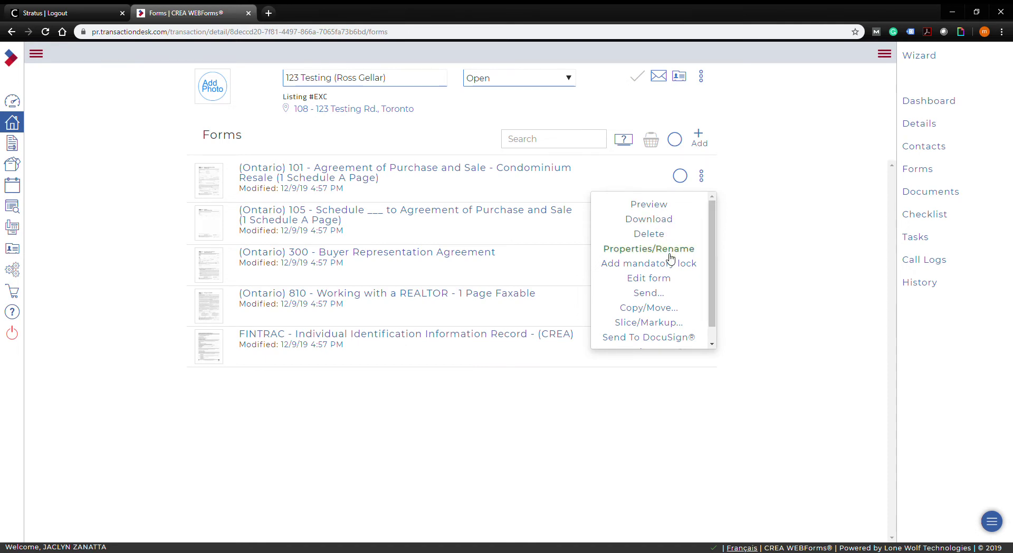
{"action": "scroll", "coordinate": [712, 312], "scroll_direction": "down", "scroll_amount": 1}
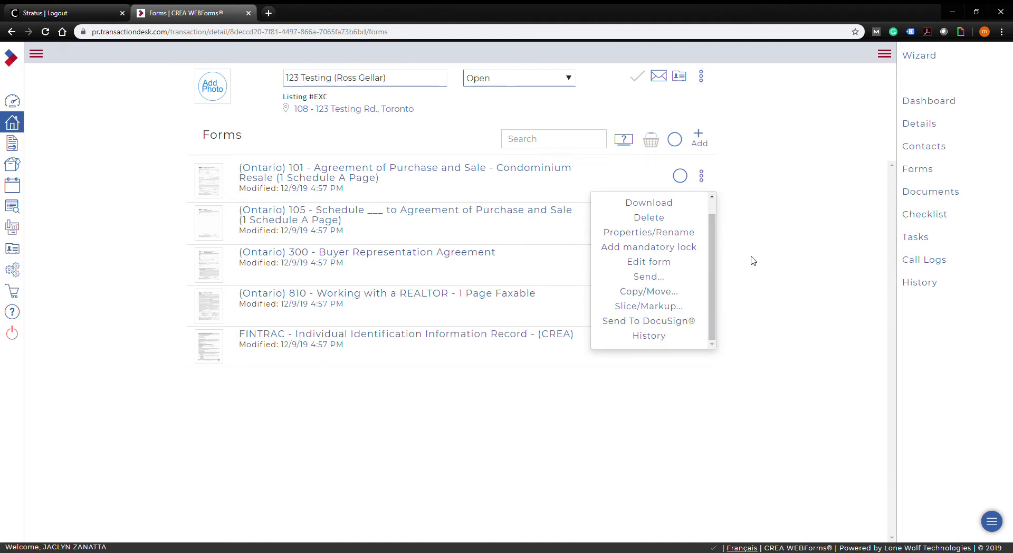
{"action": "scroll", "coordinate": [683, 265], "scroll_direction": "up", "scroll_amount": 1}
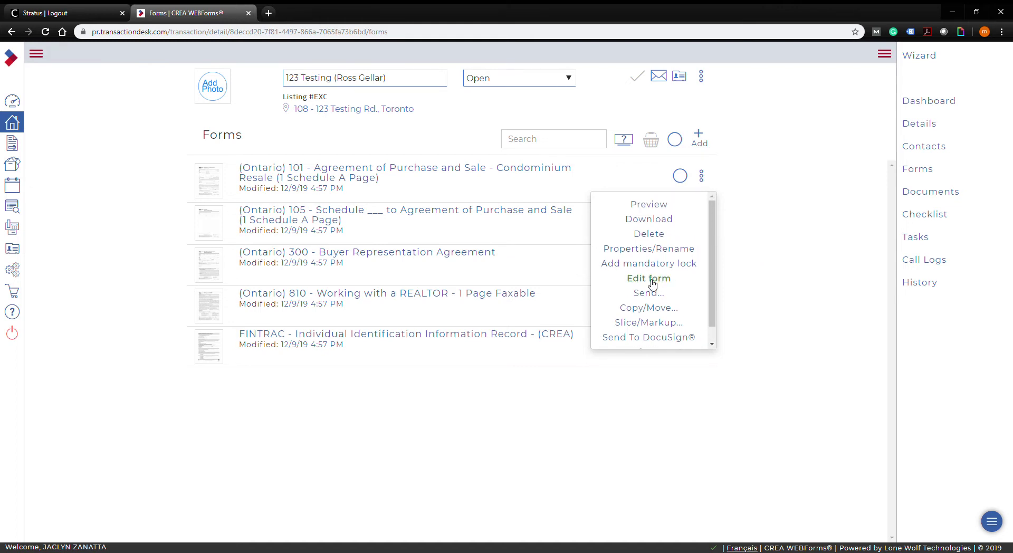
{"action": "left_click", "coordinate": [756, 169]}
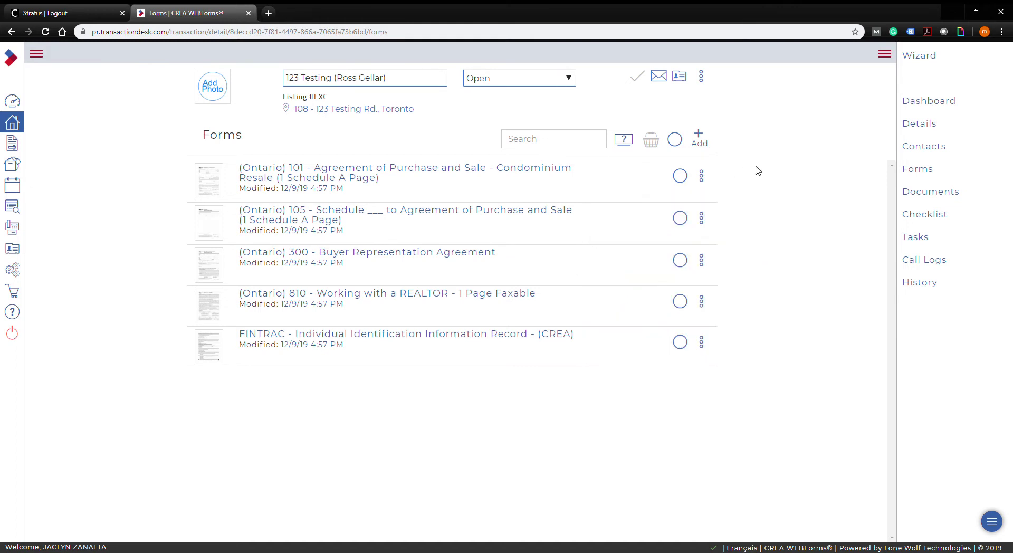
Open the form 101 agreement from the transaction and fill in its agreement date as 10 december 2019
{"action": "left_click", "coordinate": [330, 167]}
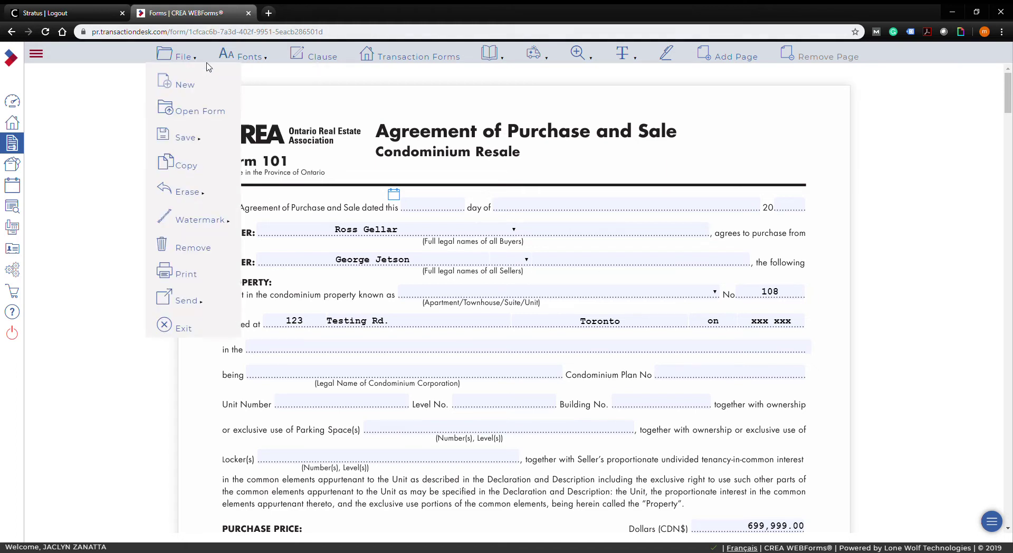
{"action": "mouse_move", "coordinate": [492, 60]}
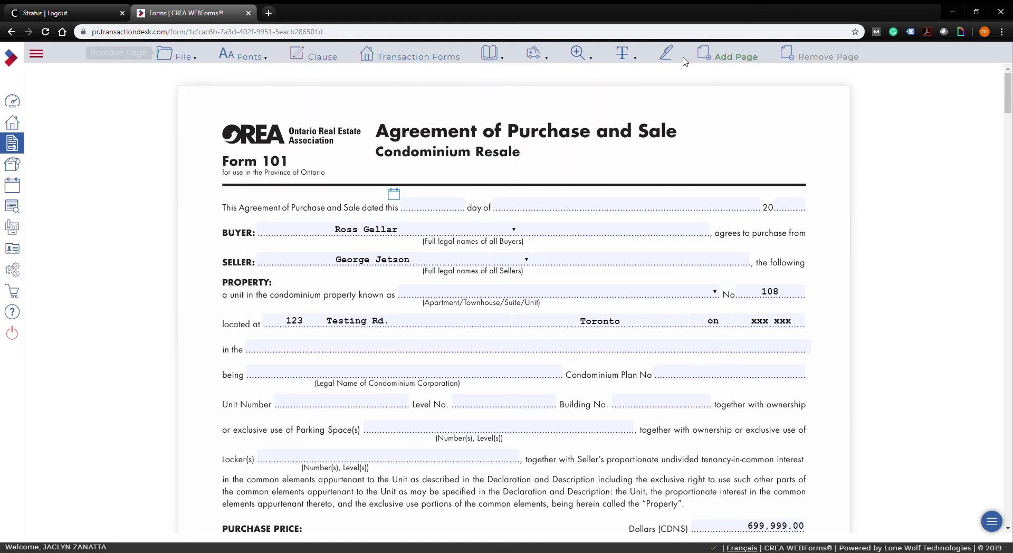
{"action": "mouse_move", "coordinate": [177, 62]}
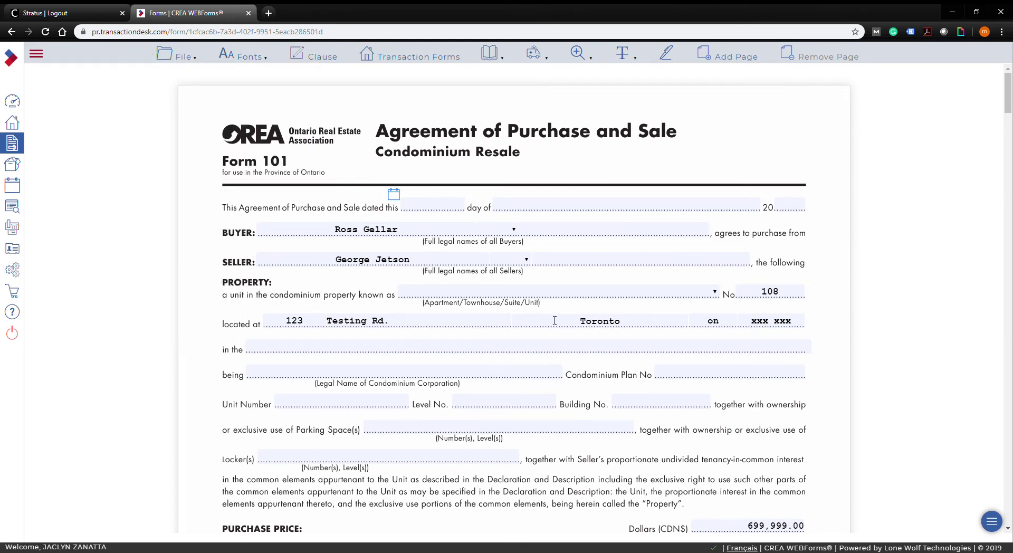
{"action": "left_click", "coordinate": [541, 212]}
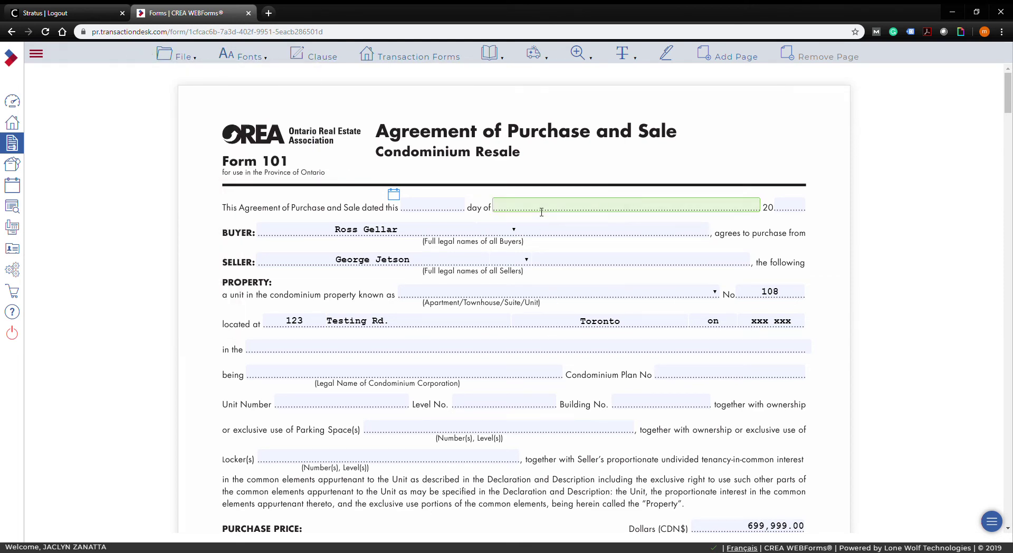
{"action": "left_click", "coordinate": [461, 207]}
{"action": "key", "text": "Tab"}
{"action": "type", "text": "december"}
{"action": "key", "text": "Tab"}
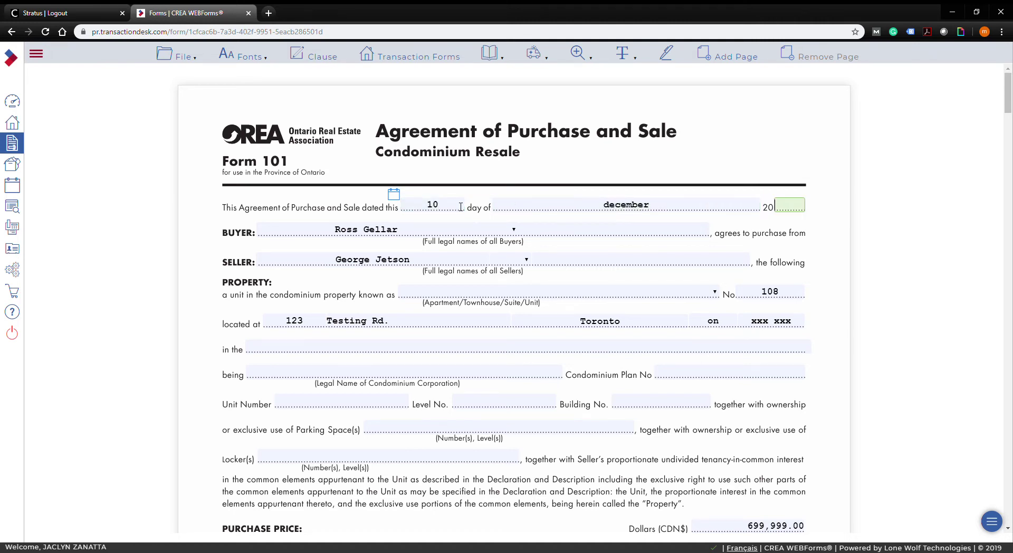
{"action": "type", "text": "19"}
{"action": "key", "text": "Tab"}
{"action": "key", "text": "Tab"}
{"action": "key", "text": "Tab"}
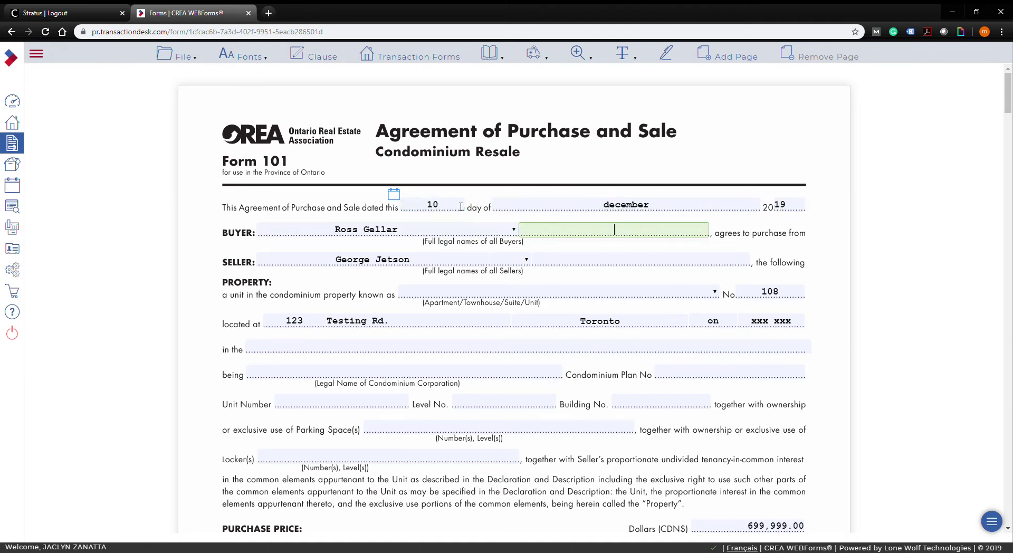
Check the prefilled buyer, seller, property address, purchase price and deposit fields on the first page of form 101
{"action": "left_click", "coordinate": [337, 232]}
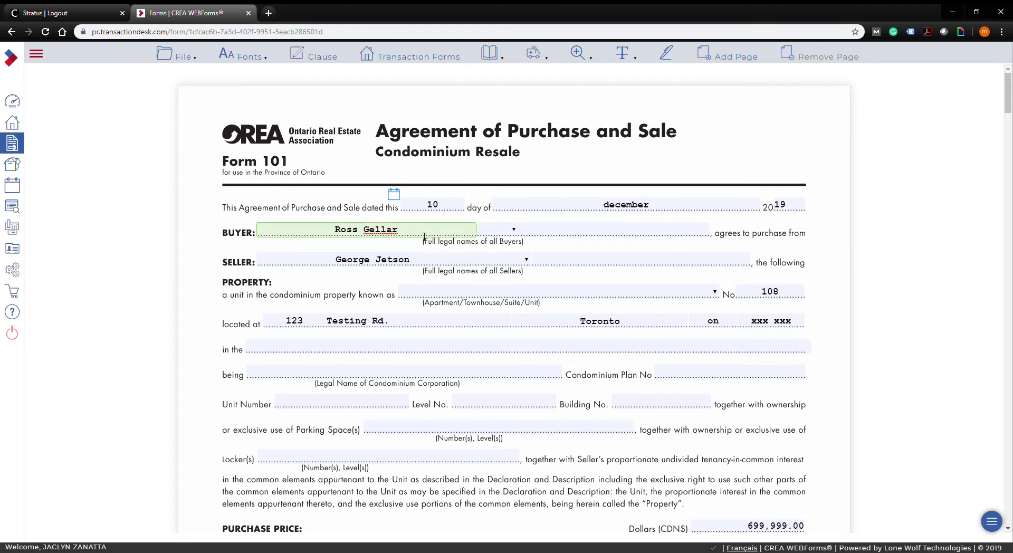
{"action": "left_click", "coordinate": [426, 266]}
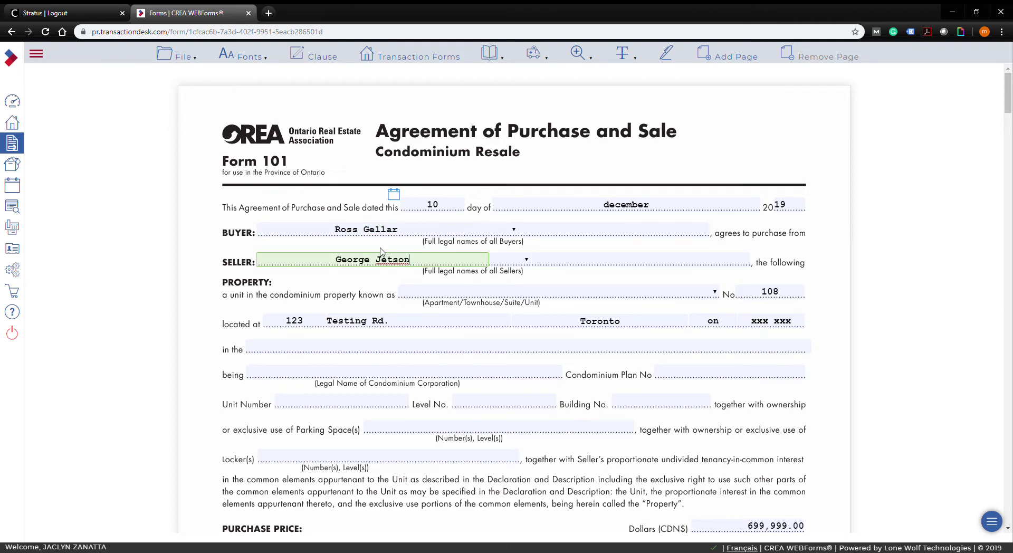
{"action": "scroll", "coordinate": [342, 285], "scroll_direction": "down", "scroll_amount": 1}
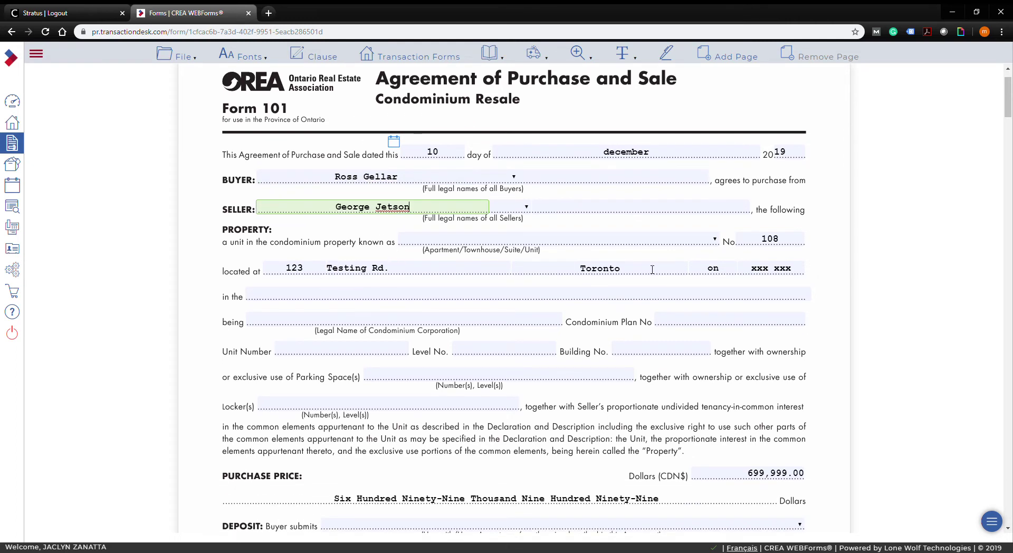
{"action": "scroll", "coordinate": [652, 270], "scroll_direction": "down", "scroll_amount": 1}
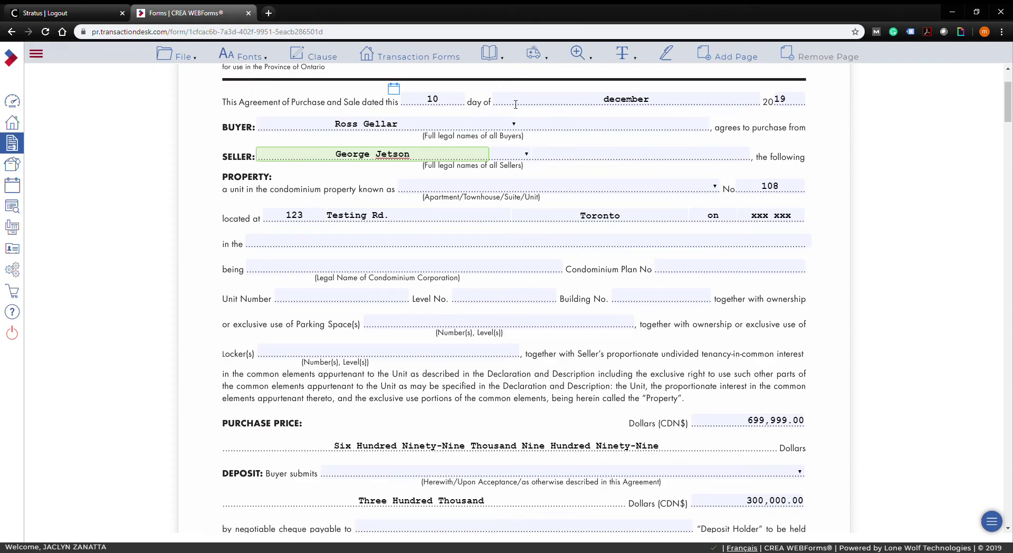
{"action": "left_click_drag", "start_coordinate": [1008, 106], "coordinate": [913, 102]}
Go through pages 2, 4, 5 and 6 of form 101 and return to page 5
{"action": "mouse_move", "coordinate": [489, 55]}
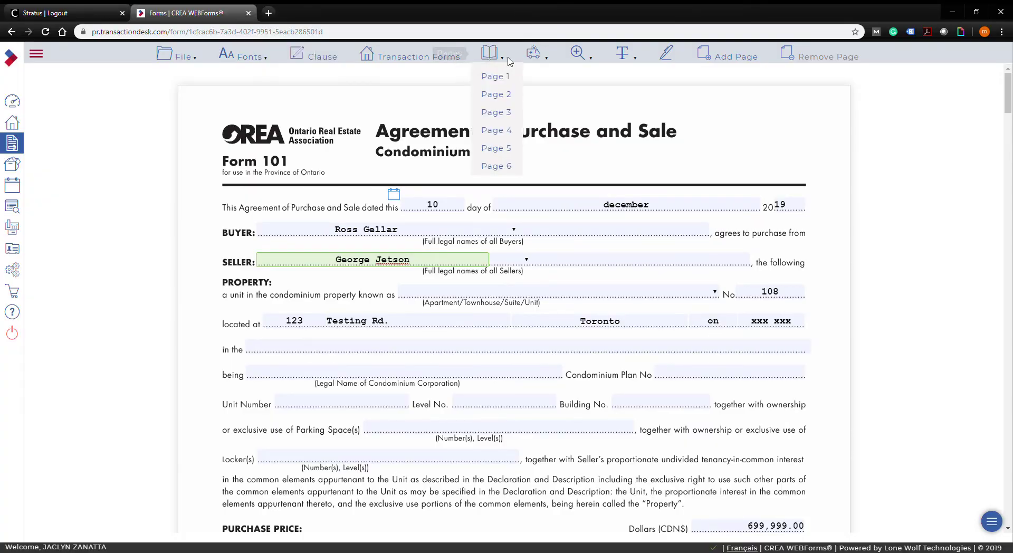
{"action": "left_click", "coordinate": [503, 96]}
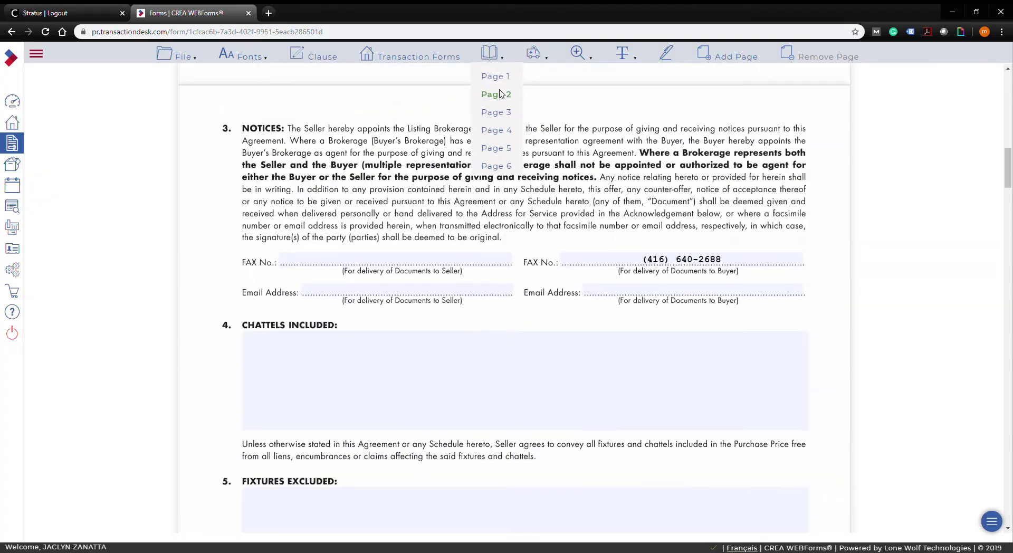
{"action": "left_click", "coordinate": [510, 130]}
{"action": "left_click", "coordinate": [496, 148]}
{"action": "left_click", "coordinate": [497, 166]}
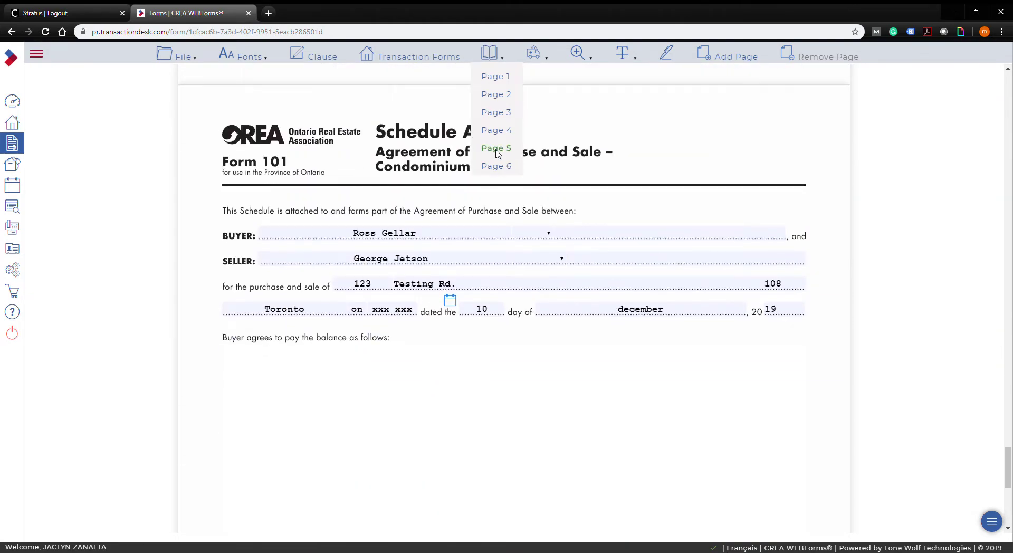
{"action": "left_click", "coordinate": [496, 148]}
Step through the fillable fields on page 5, from the witness fields to the confirmation of acceptance date
{"action": "key", "text": "Tab"}
{"action": "key", "text": "Tab"}
{"action": "key", "text": "Tab"}
{"action": "key", "text": "Tab"}
{"action": "key", "text": "Tab"}
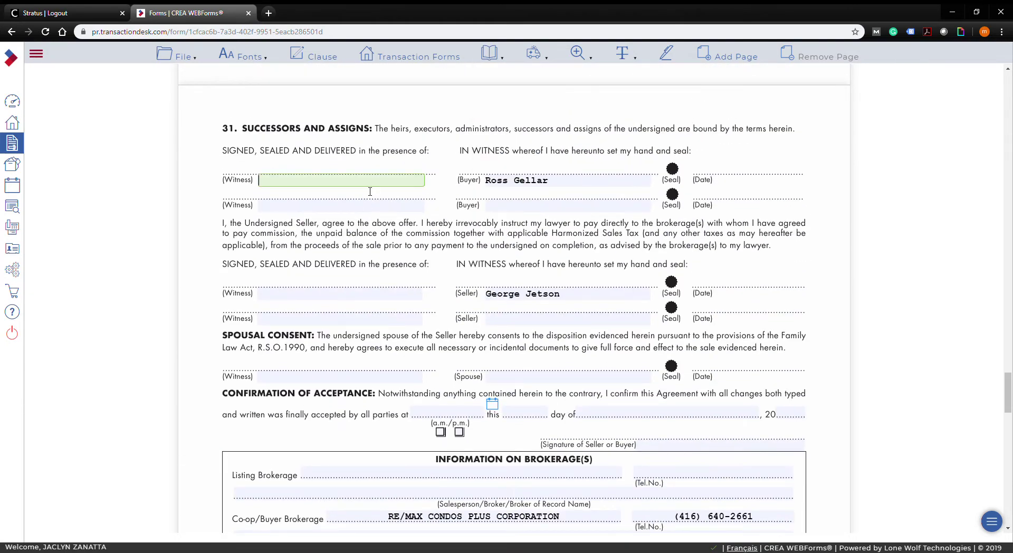
{"action": "key", "text": "Tab"}
{"action": "key", "text": "Tab"}
{"action": "key", "text": "Tab"}
{"action": "key", "text": "Tab"}
{"action": "key", "text": "Tab"}
{"action": "key", "text": "Tab"}
{"action": "key", "text": "Tab"}
{"action": "key", "text": "Tab"}
{"action": "key", "text": "Tab"}
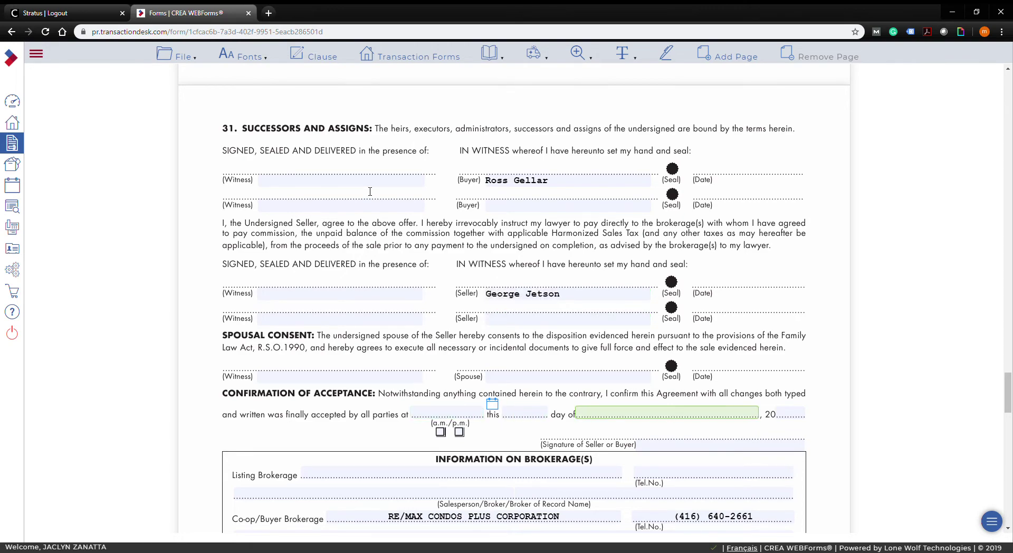
Go back up to the middle pages of form 101 and enlarge the document view one level
{"action": "scroll", "coordinate": [370, 192], "scroll_direction": "up", "scroll_amount": 12}
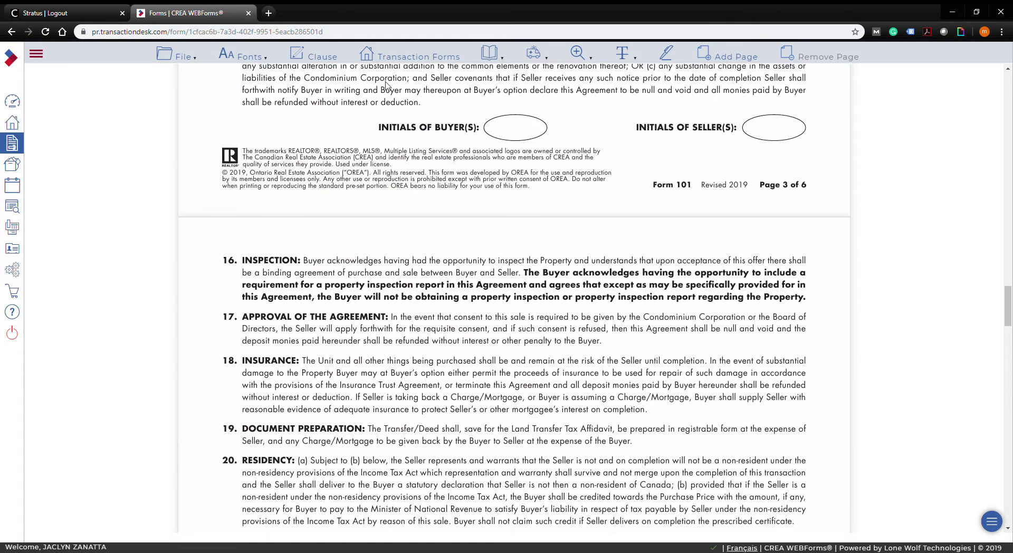
{"action": "mouse_move", "coordinate": [597, 63]}
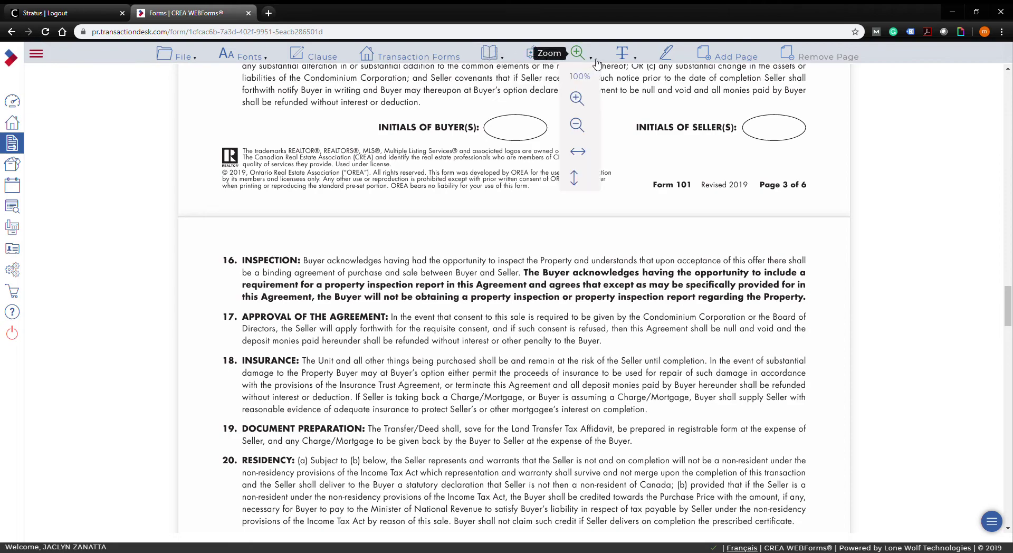
{"action": "left_click", "coordinate": [580, 101]}
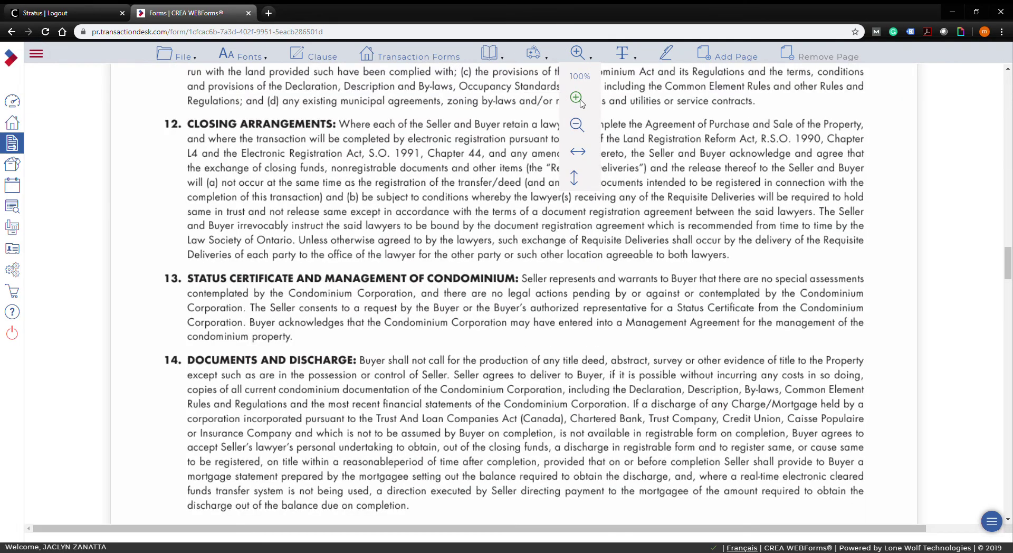
Enter "light fixtures, window coverings." as the chattels included on page 2 of form 101
{"action": "left_click", "coordinate": [577, 125]}
{"action": "scroll", "coordinate": [459, 269], "scroll_direction": "down", "scroll_amount": 10}
{"action": "scroll", "coordinate": [458, 269], "scroll_direction": "up", "scroll_amount": 6}
{"action": "scroll", "coordinate": [458, 269], "scroll_direction": "up", "scroll_amount": 15}
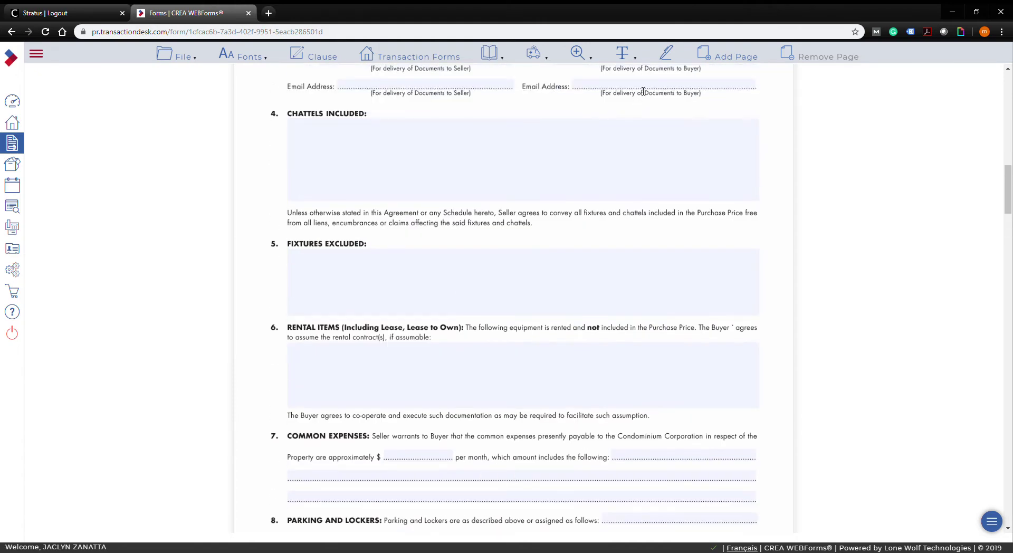
{"action": "left_click", "coordinate": [637, 55]}
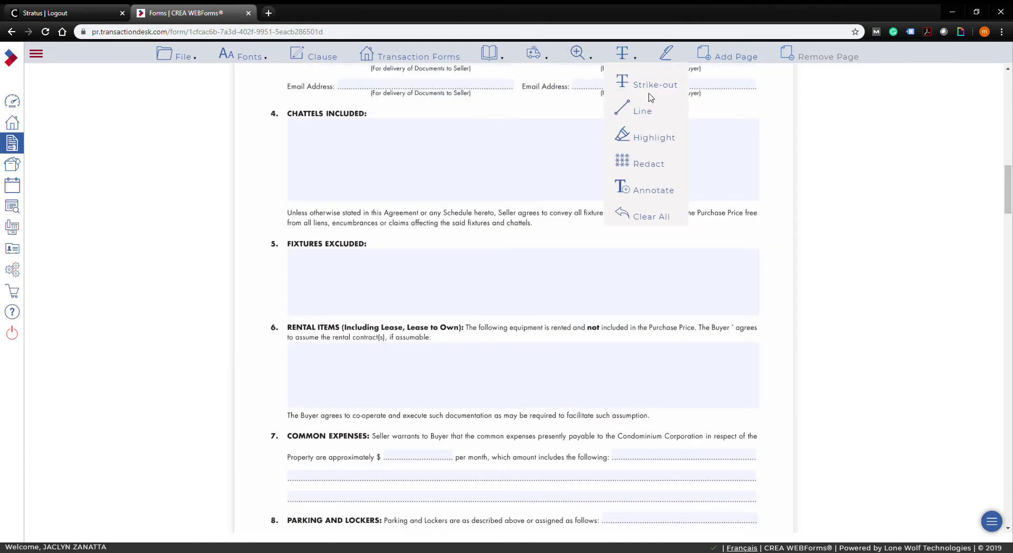
{"action": "left_click", "coordinate": [315, 159]}
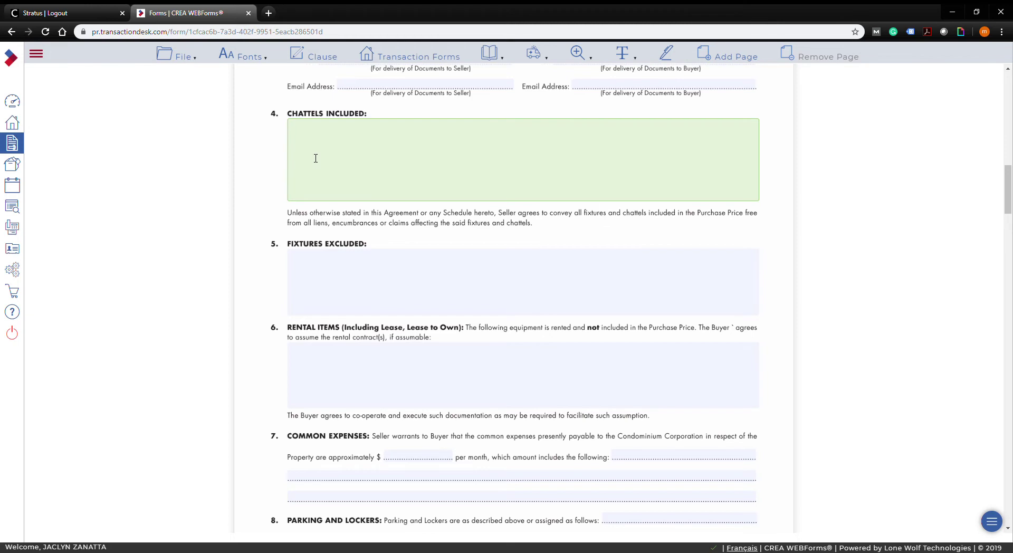
{"action": "type", "text": "light fixtures, windo"}
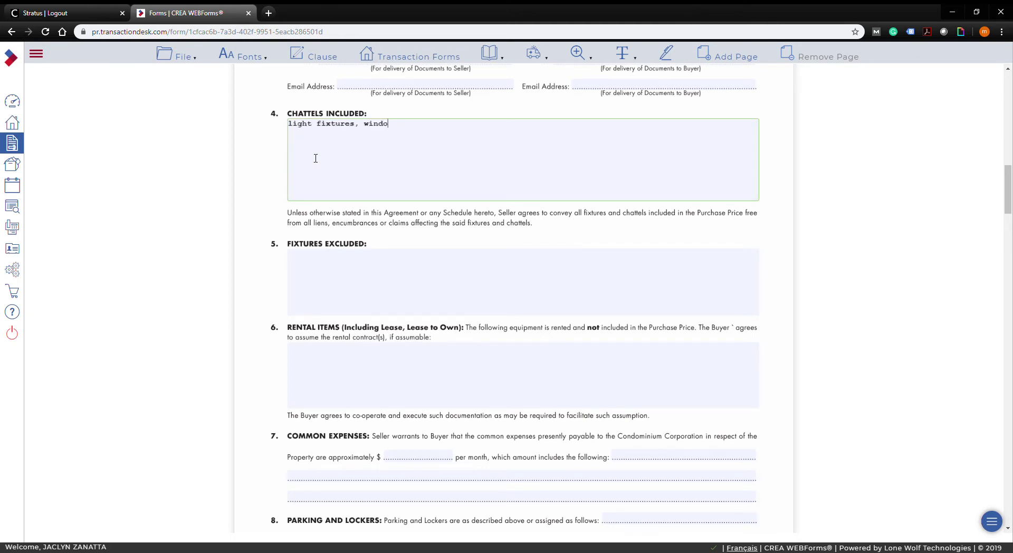
{"action": "type", "text": "w coverings."}
Try a strike-out across the chattels included text, undo it and leave the strike-out tool
{"action": "left_click", "coordinate": [622, 53]}
{"action": "left_click", "coordinate": [641, 83]}
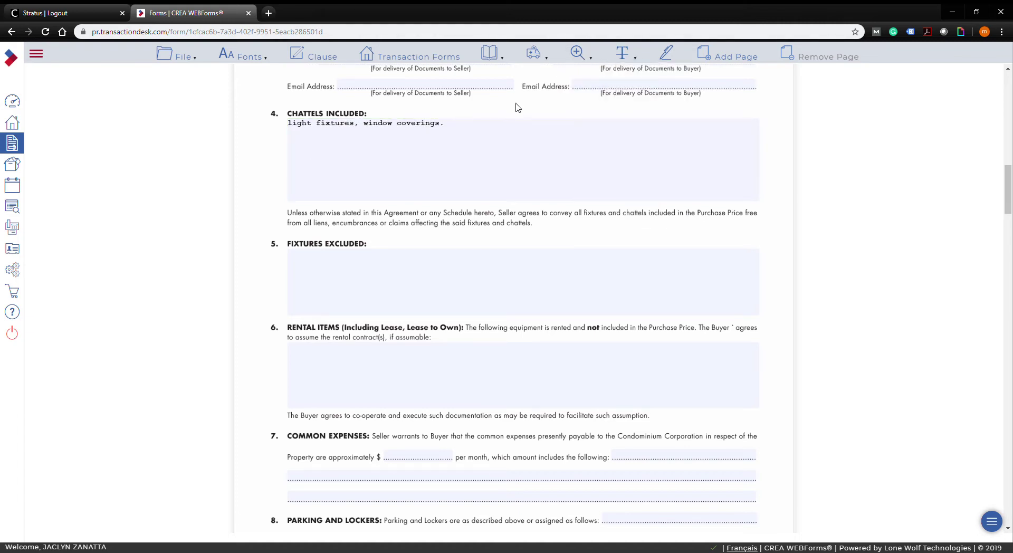
{"action": "left_click_drag", "start_coordinate": [449, 129], "coordinate": [290, 127]}
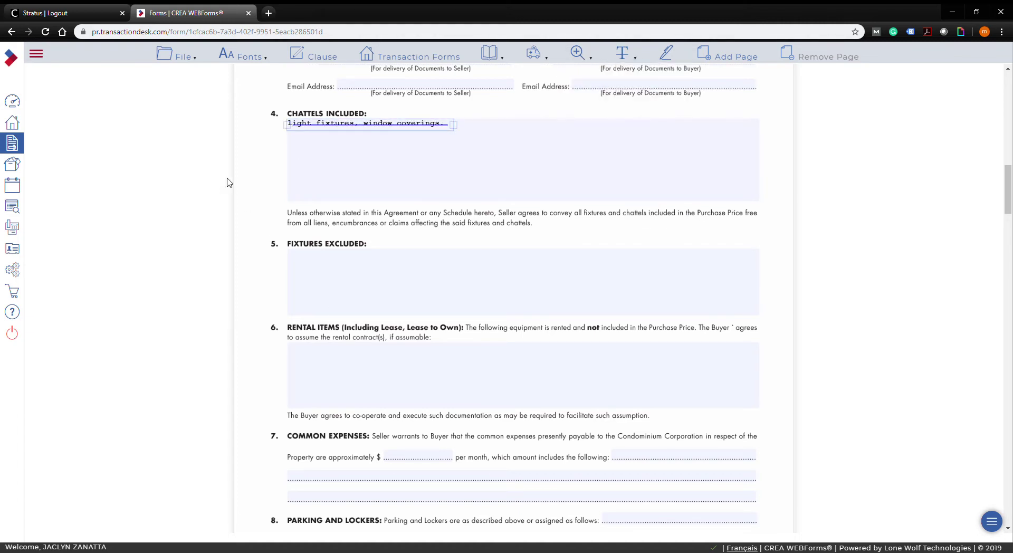
{"action": "key", "text": "ctrl+z"}
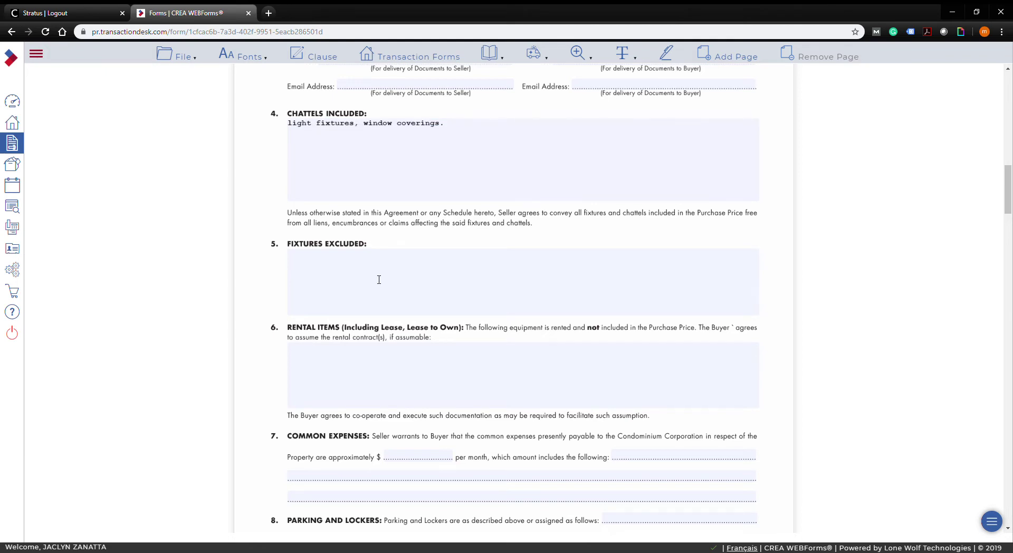
{"action": "left_click", "coordinate": [635, 56]}
{"action": "left_click", "coordinate": [649, 86]}
{"action": "left_click", "coordinate": [442, 301]}
Enter "light fixtures" as the fixtures excluded on page 2 of form 101
{"action": "scroll", "coordinate": [445, 287], "scroll_direction": "down", "scroll_amount": 2}
{"action": "left_click", "coordinate": [406, 164]}
{"action": "type", "text": "light fixtures"}
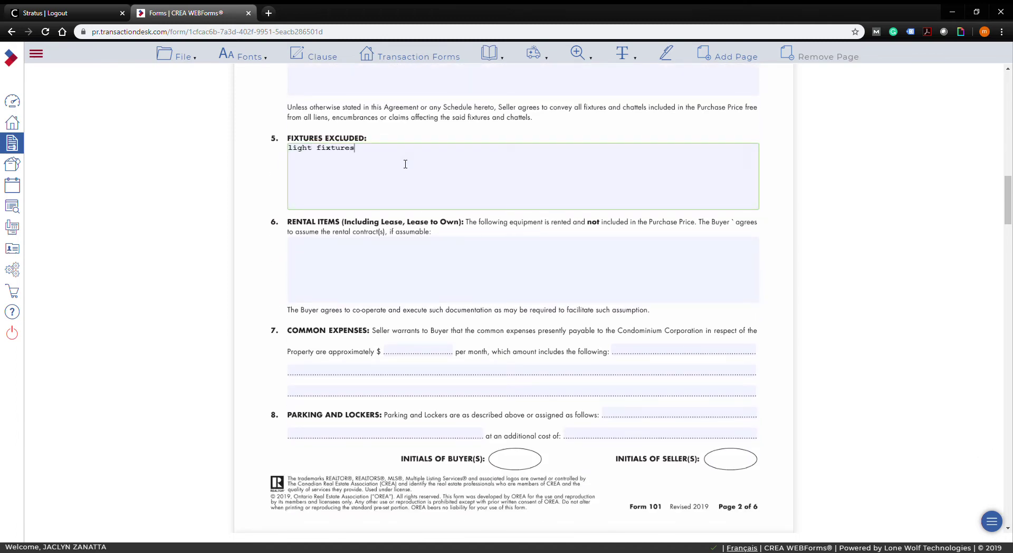
Enter the sample text "asdofiasdlfijas;dlfijas;ldijf" in Schedule A's field for how the buyer pays the balance
{"action": "scroll", "coordinate": [448, 262], "scroll_direction": "down", "scroll_amount": 12}
{"action": "scroll", "coordinate": [495, 319], "scroll_direction": "down", "scroll_amount": 15}
{"action": "scroll", "coordinate": [495, 319], "scroll_direction": "down", "scroll_amount": 10}
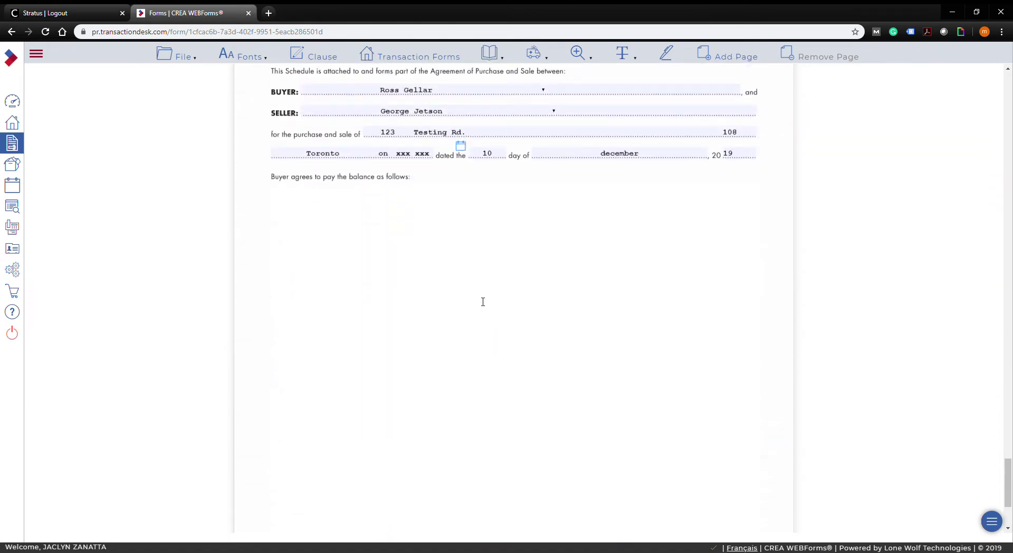
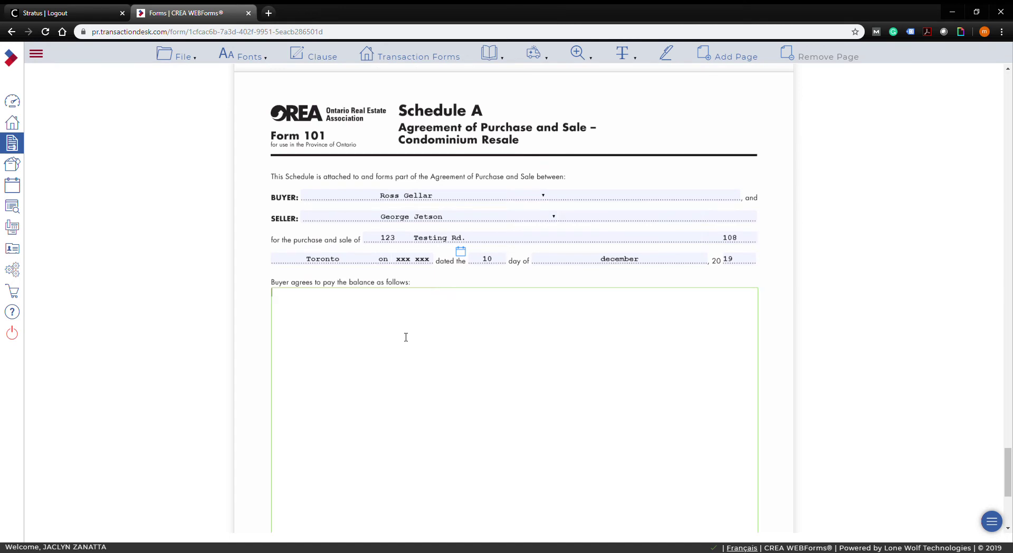
{"action": "type", "text": "asdofiasdlfijas;dlfijas;ldijf"}
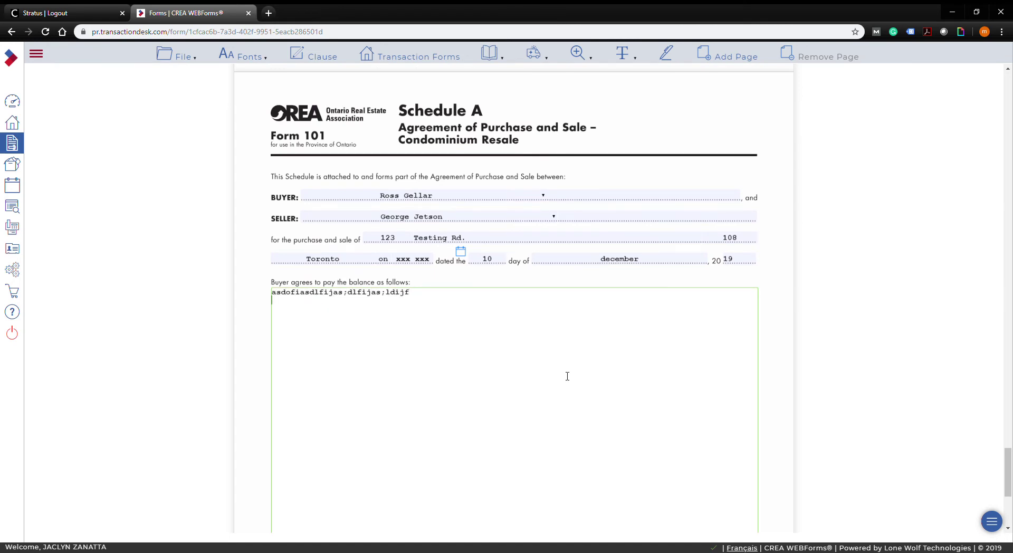
Start inserting clauses and select the Cat Clause and the custom clause about a conditional offer from the agent's own personal clauses folder
{"action": "left_click", "coordinate": [321, 64]}
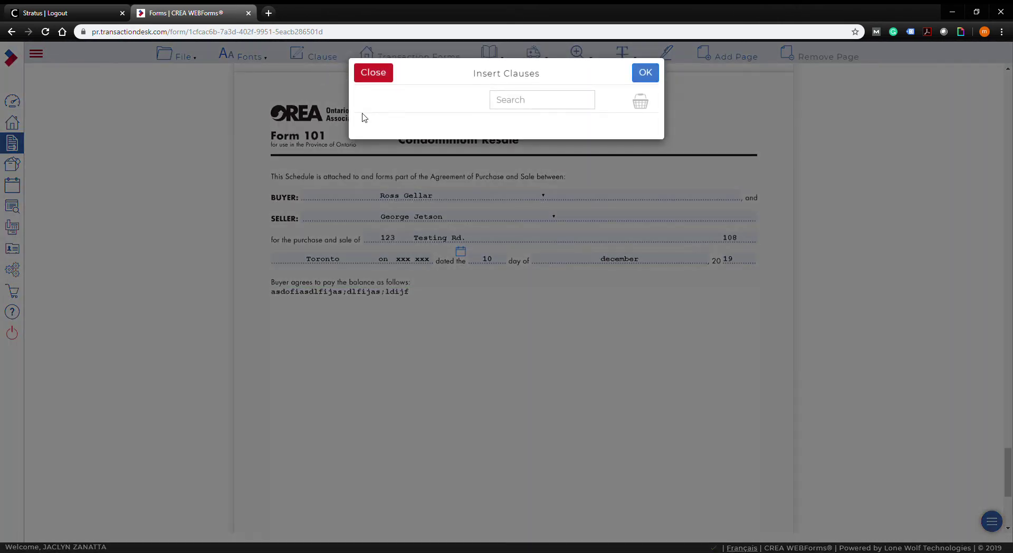
{"action": "left_click", "coordinate": [529, 100]}
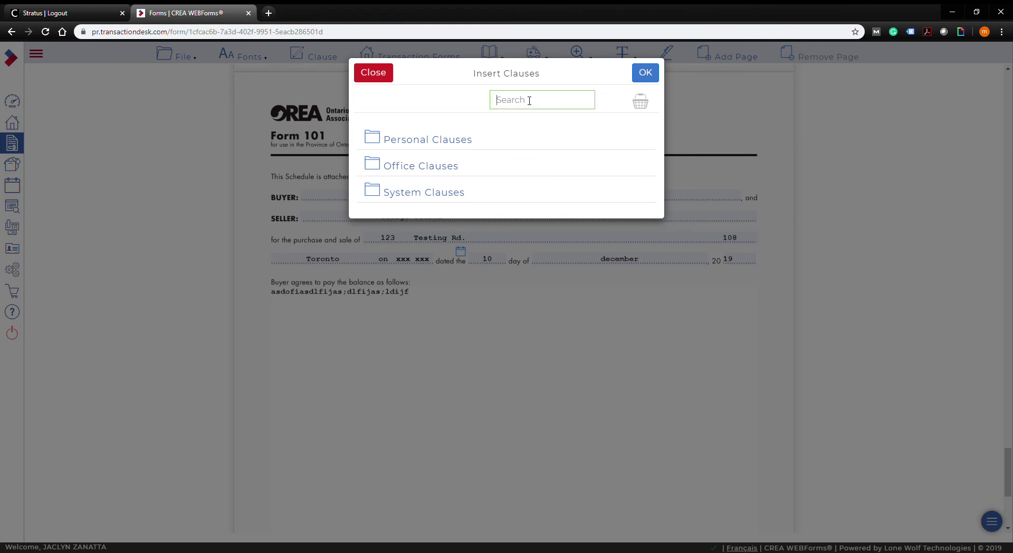
{"action": "left_click", "coordinate": [415, 143]}
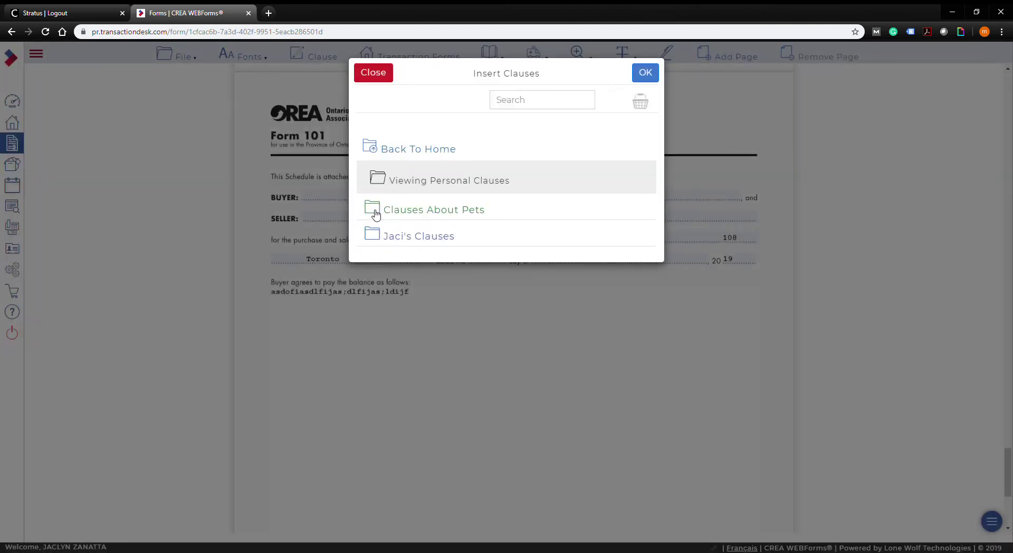
{"action": "left_click", "coordinate": [412, 240]}
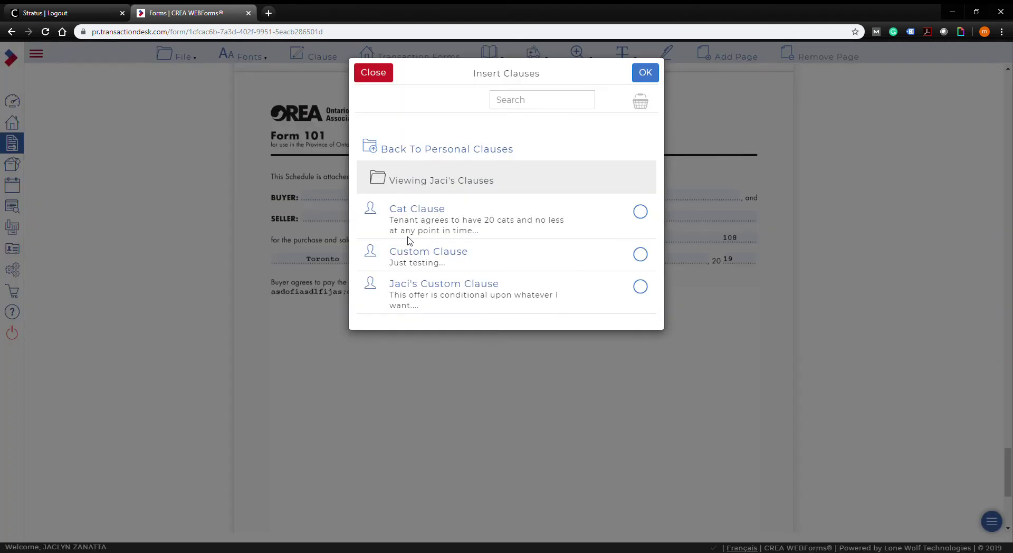
{"action": "left_click", "coordinate": [644, 215]}
{"action": "left_click", "coordinate": [648, 294]}
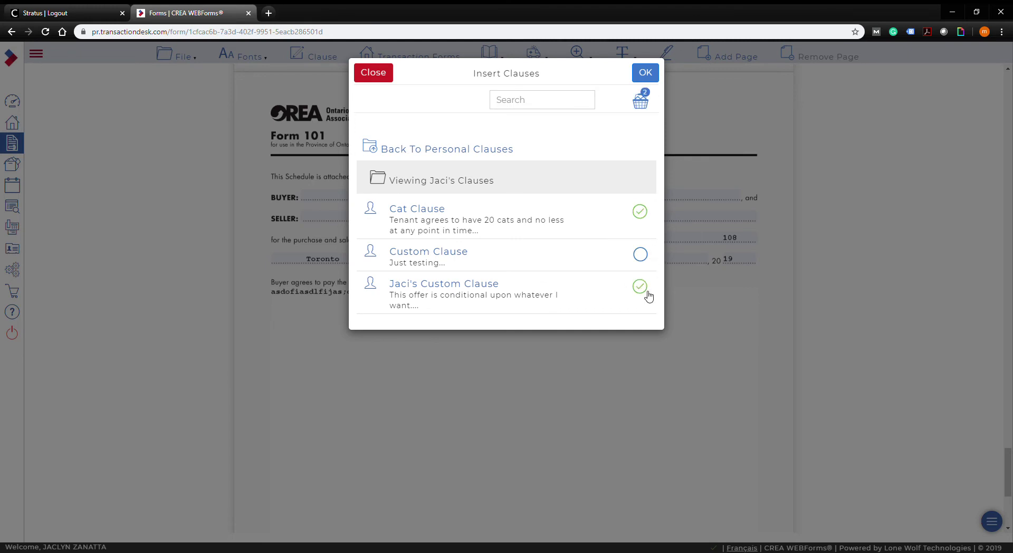
Leave the personal clauses and open the Condominium folder of the English system clauses
{"action": "left_click", "coordinate": [372, 149]}
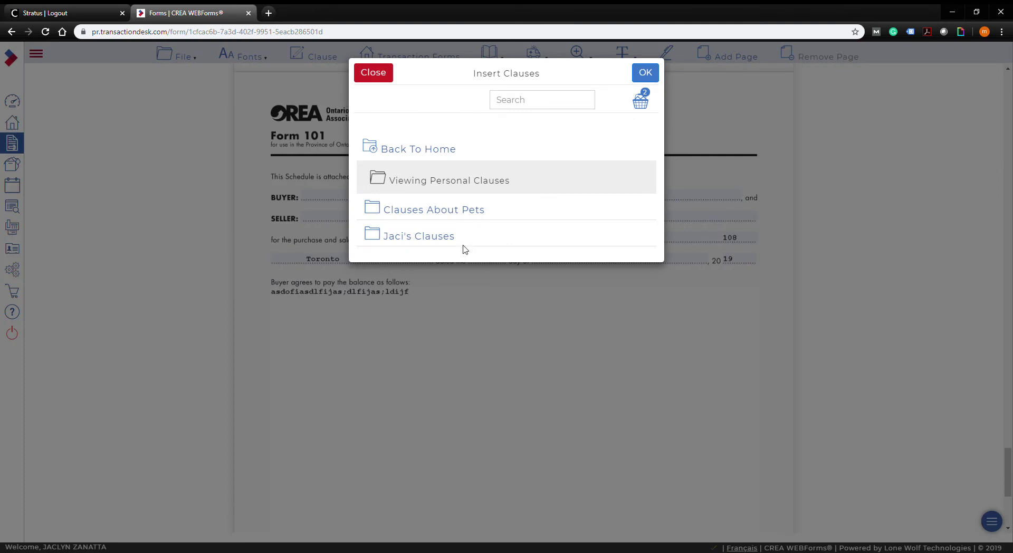
{"action": "left_click", "coordinate": [375, 150]}
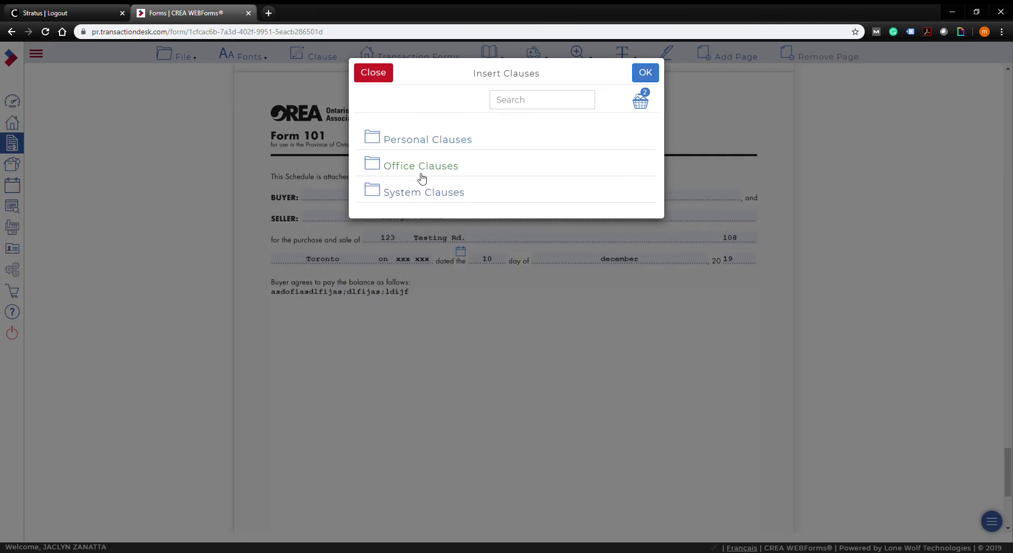
{"action": "left_click", "coordinate": [436, 198]}
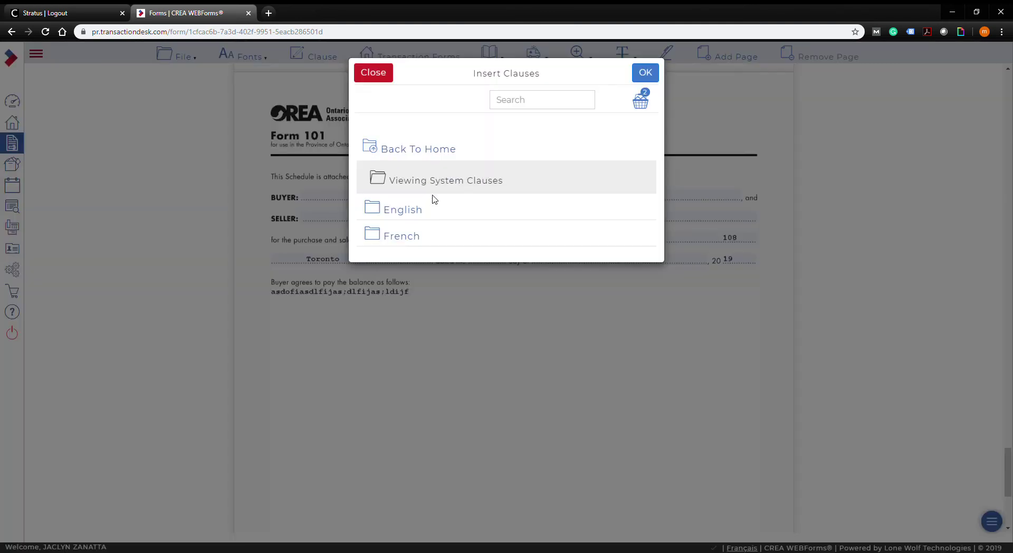
{"action": "left_click", "coordinate": [401, 210]}
{"action": "scroll", "coordinate": [522, 378], "scroll_direction": "down", "scroll_amount": 2}
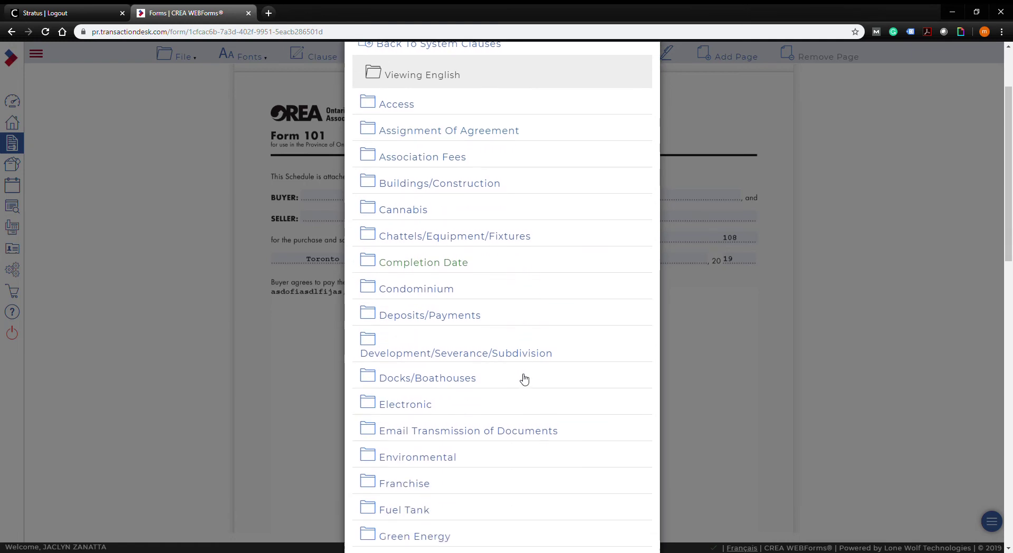
{"action": "left_click", "coordinate": [436, 291]}
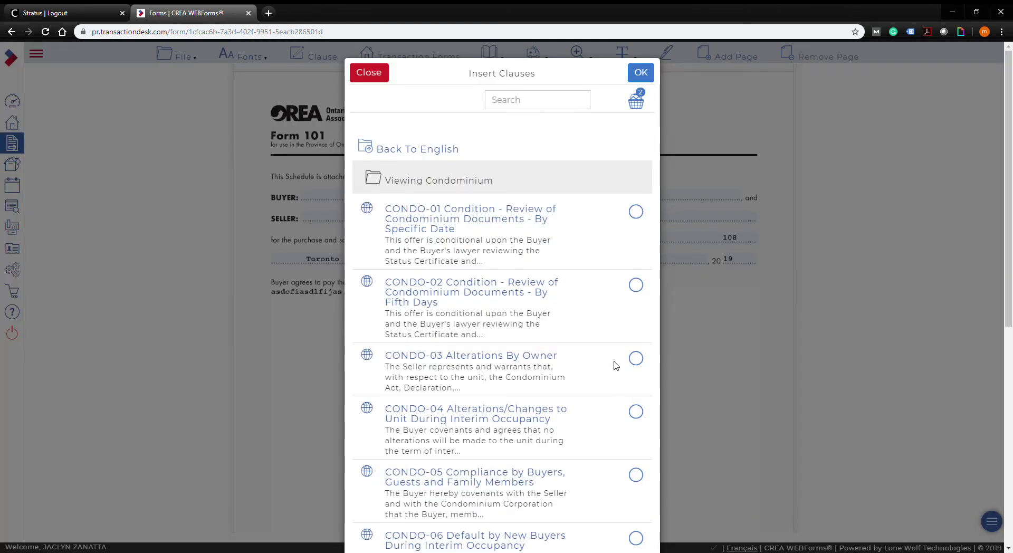
Add CONDO-01, 02, 03, 06, 08 and the clauses on rental compliance and key delivery, and insert all selected clauses into Schedule A
{"action": "left_click", "coordinate": [636, 211]}
{"action": "left_click", "coordinate": [636, 285]}
{"action": "left_click", "coordinate": [636, 358]}
{"action": "scroll", "coordinate": [639, 363], "scroll_direction": "down", "scroll_amount": 4}
{"action": "left_click", "coordinate": [637, 327]}
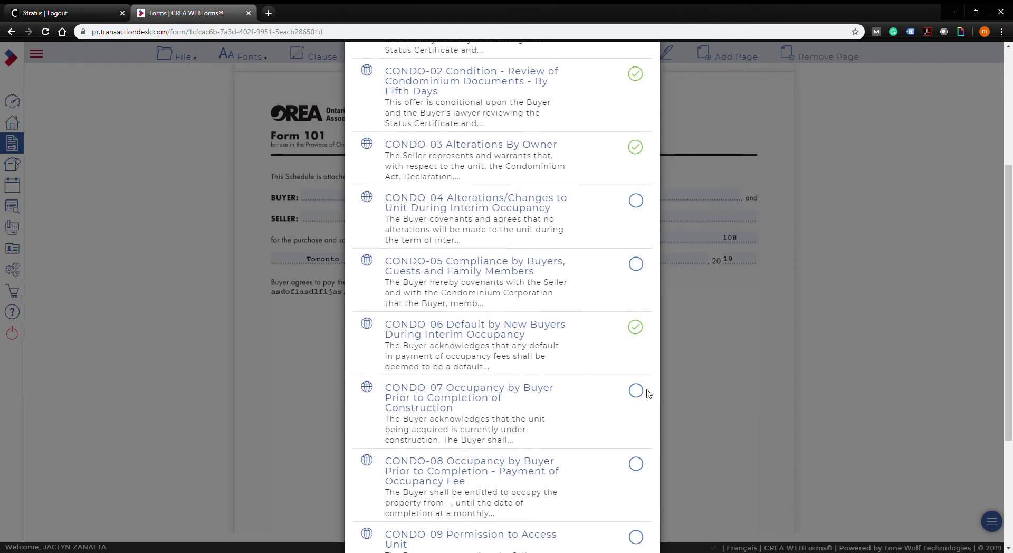
{"action": "left_click", "coordinate": [638, 463]}
{"action": "scroll", "coordinate": [628, 412], "scroll_direction": "down", "scroll_amount": 3}
{"action": "left_click", "coordinate": [640, 447]}
{"action": "left_click", "coordinate": [636, 508]}
{"action": "scroll", "coordinate": [601, 371], "scroll_direction": "up", "scroll_amount": 8}
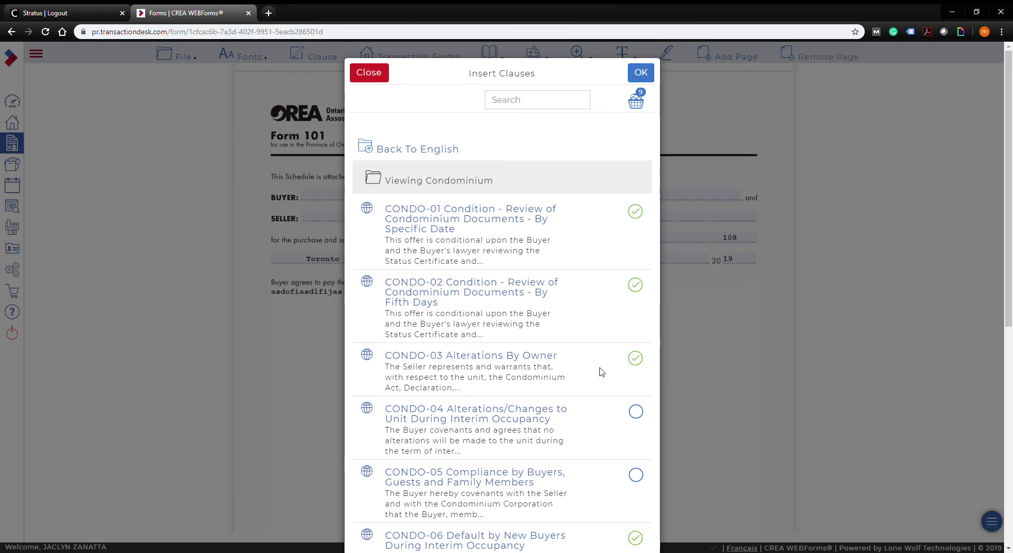
{"action": "left_click", "coordinate": [641, 73]}
Review the inserted clauses in Schedule A from beginning to end and check how they fit in the text field
{"action": "scroll", "coordinate": [692, 308], "scroll_direction": "down", "scroll_amount": 10}
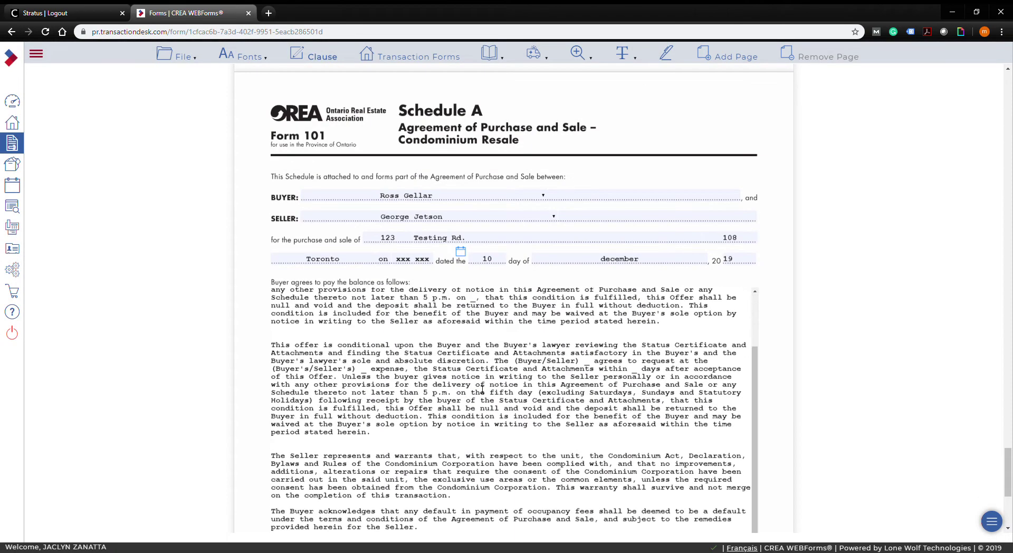
{"action": "scroll", "coordinate": [490, 407], "scroll_direction": "up", "scroll_amount": 3}
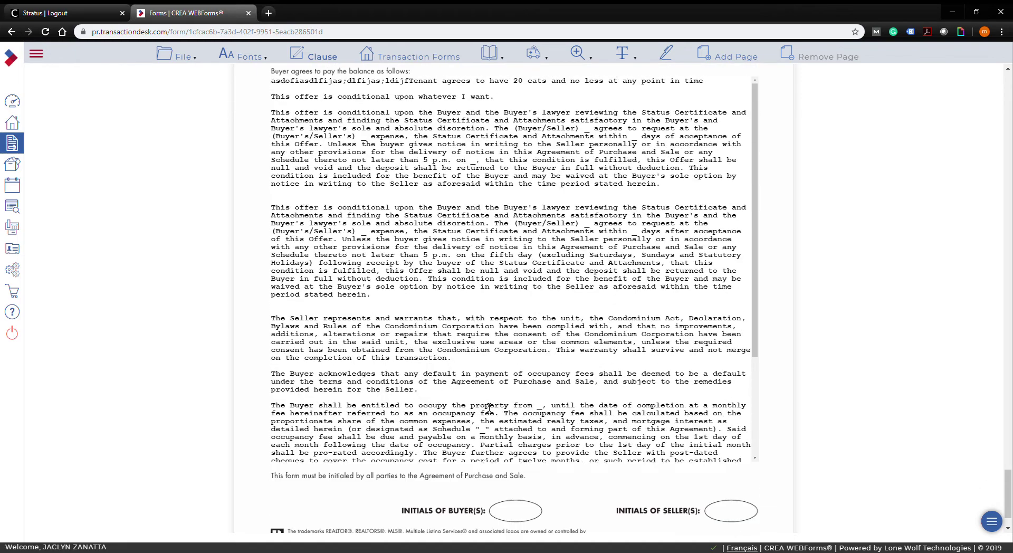
{"action": "scroll", "coordinate": [490, 407], "scroll_direction": "up", "scroll_amount": 2}
{"action": "left_click_drag", "start_coordinate": [755, 207], "coordinate": [781, 286]}
{"action": "scroll", "coordinate": [463, 323], "scroll_direction": "down", "scroll_amount": 3}
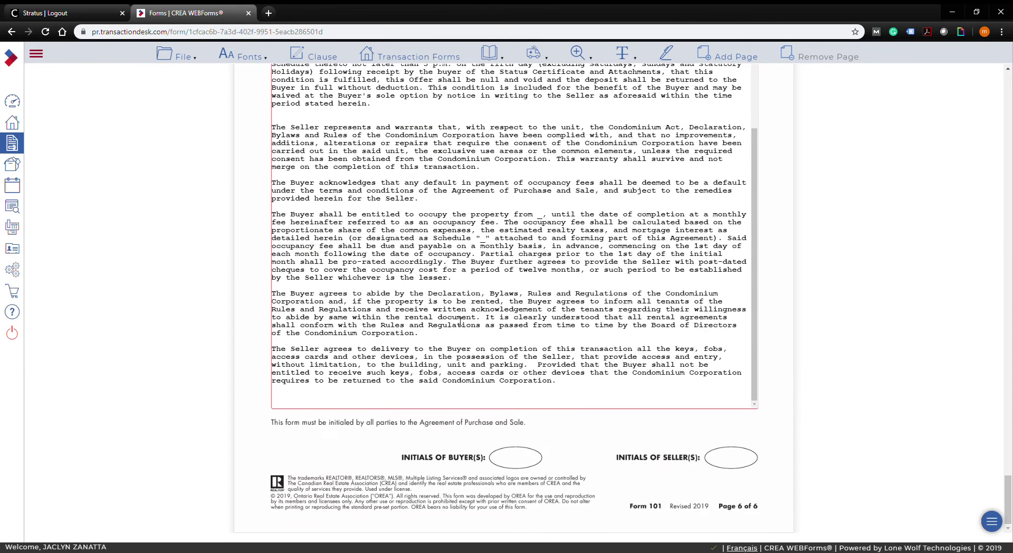
{"action": "scroll", "coordinate": [593, 304], "scroll_direction": "up", "scroll_amount": 3}
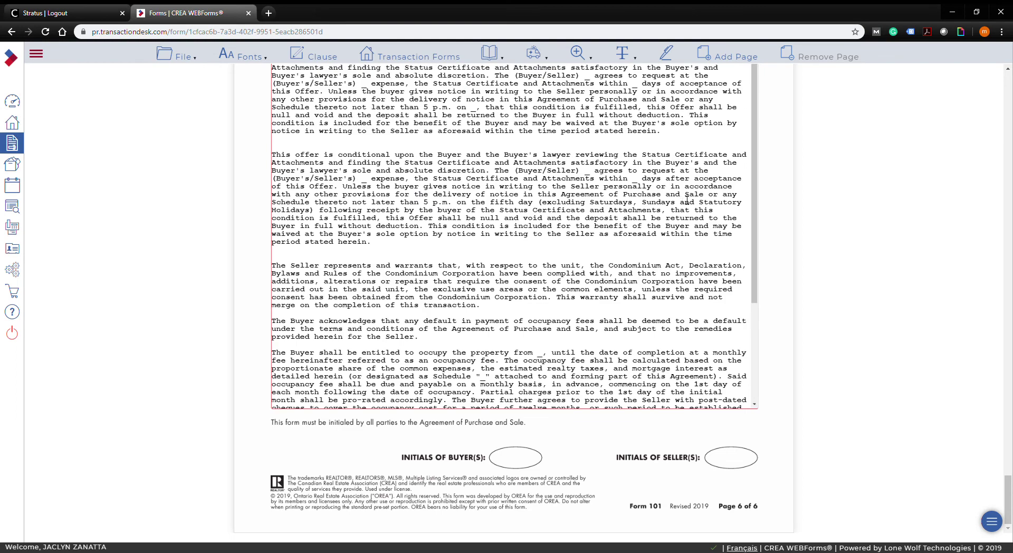
{"action": "scroll", "coordinate": [682, 201], "scroll_direction": "up", "scroll_amount": 10}
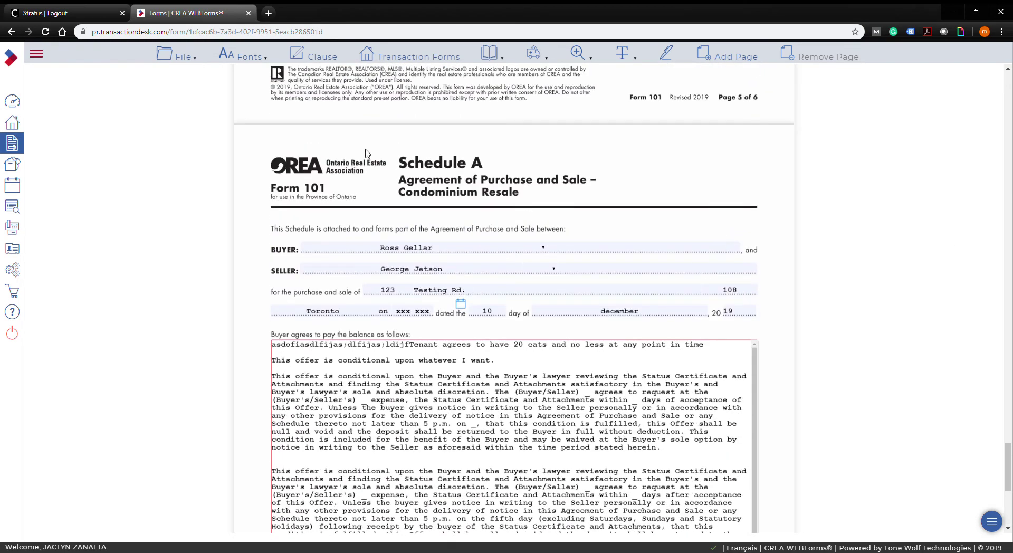
{"action": "scroll", "coordinate": [368, 154], "scroll_direction": "down", "scroll_amount": 8}
{"action": "scroll", "coordinate": [178, 345], "scroll_direction": "up", "scroll_amount": 3}
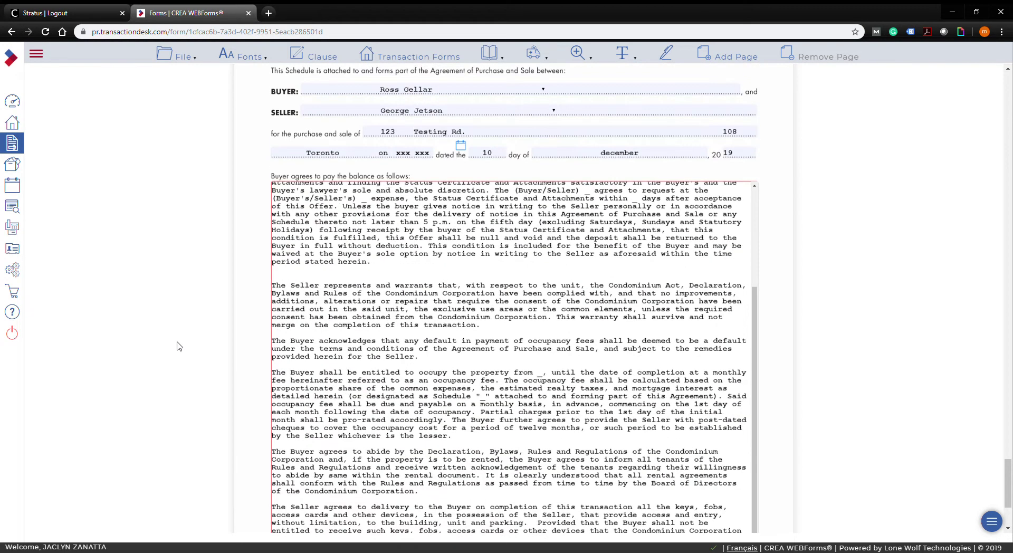
{"action": "scroll", "coordinate": [550, 378], "scroll_direction": "up", "scroll_amount": 10}
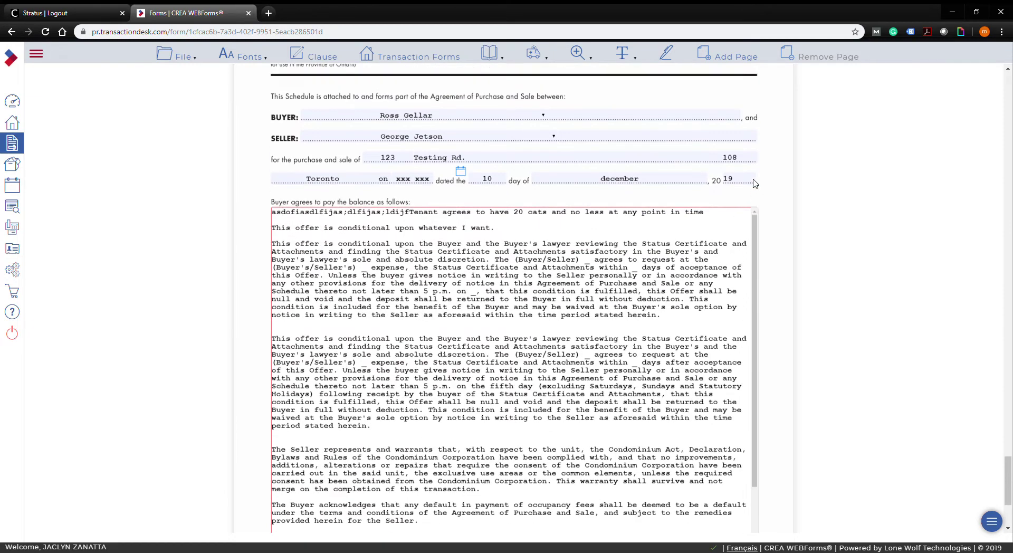
Add a new page to form 101 and return to the clause text in Schedule A
{"action": "left_click", "coordinate": [743, 63]}
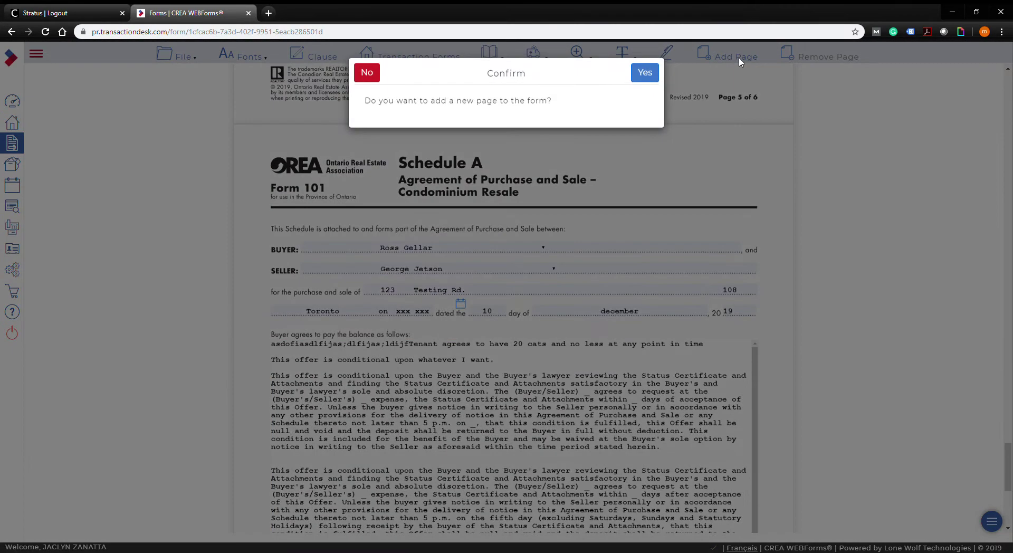
{"action": "left_click", "coordinate": [645, 73]}
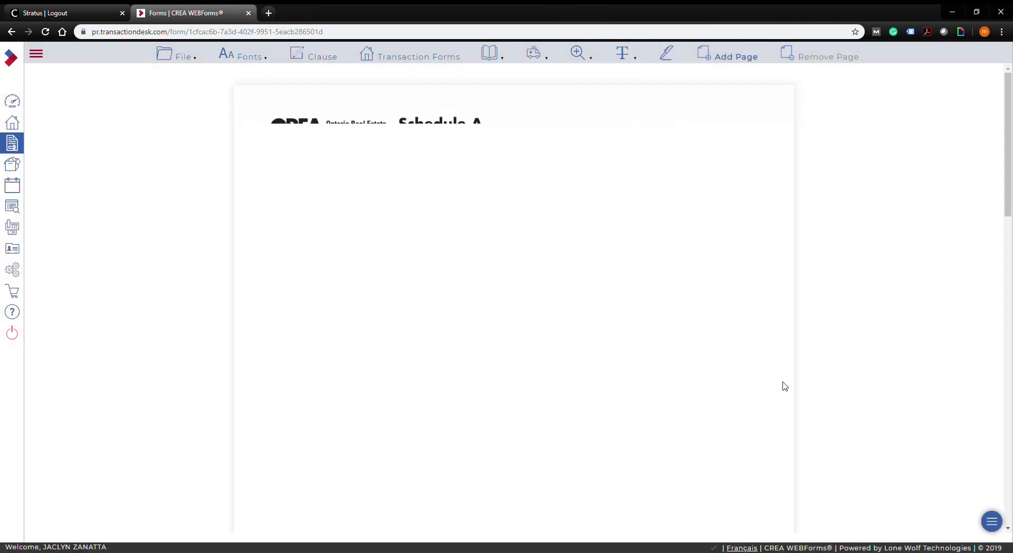
{"action": "scroll", "coordinate": [713, 309], "scroll_direction": "down", "scroll_amount": 20}
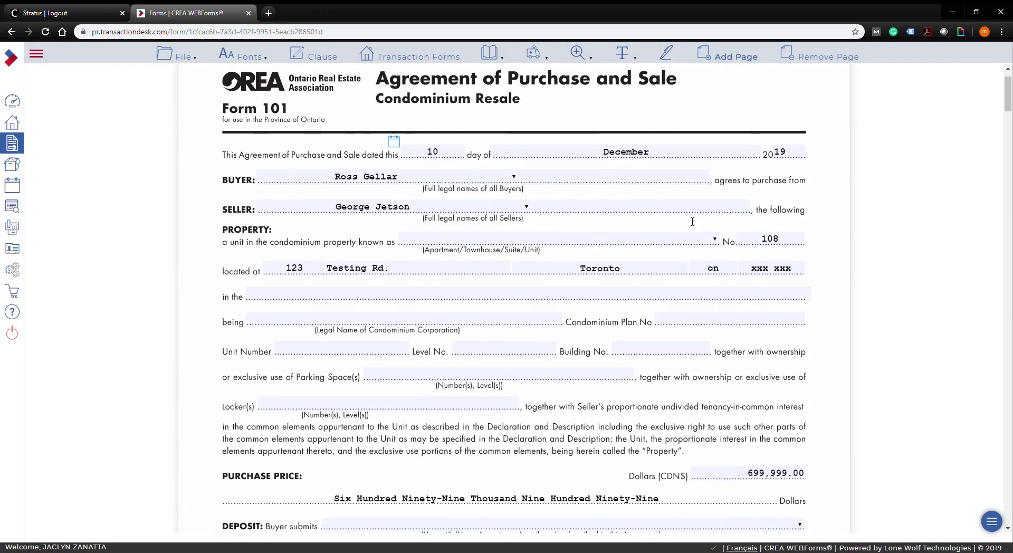
{"action": "scroll", "coordinate": [692, 245], "scroll_direction": "down", "scroll_amount": 20}
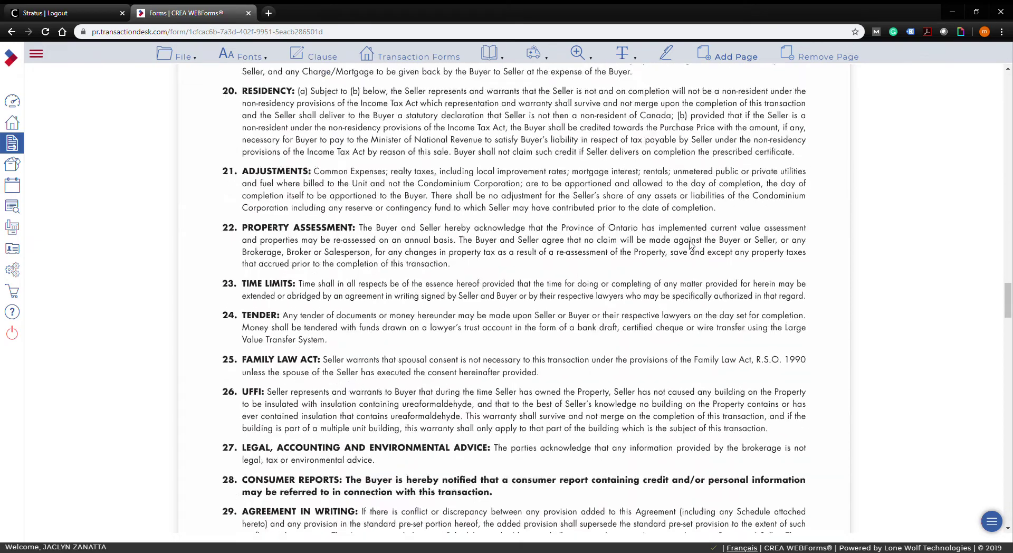
{"action": "left_click_drag", "start_coordinate": [1008, 422], "coordinate": [1006, 458]}
{"action": "scroll", "coordinate": [800, 154], "scroll_direction": "down", "scroll_amount": 10}
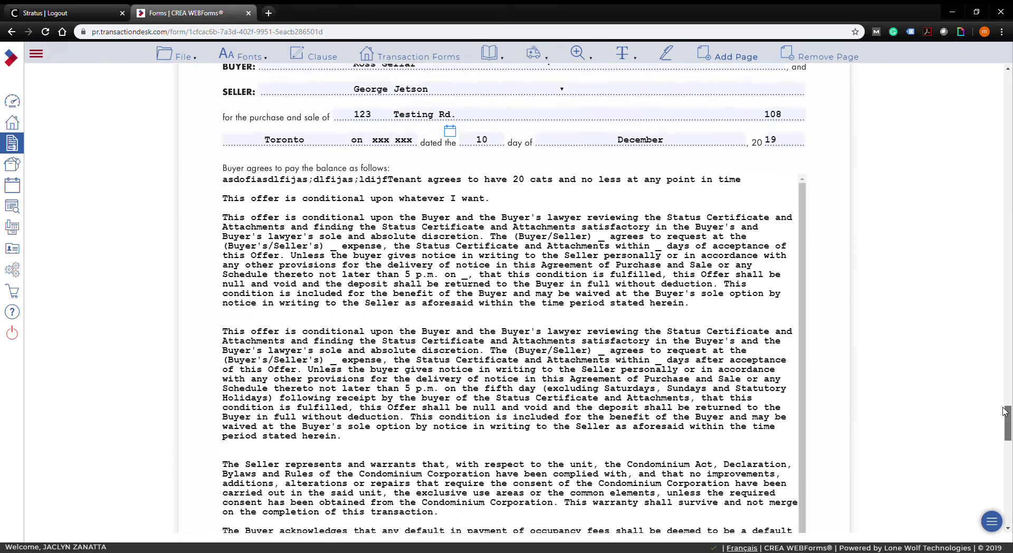
Move the Schedule A clauses from "The Seller represents and warrants" to the end onto the added Schedule A page
{"action": "scroll", "coordinate": [800, 154], "scroll_direction": "down", "scroll_amount": 5}
{"action": "scroll", "coordinate": [806, 214], "scroll_direction": "up", "scroll_amount": 3}
{"action": "scroll", "coordinate": [803, 317], "scroll_direction": "down", "scroll_amount": 3}
{"action": "left_click_drag", "start_coordinate": [629, 449], "coordinate": [216, 156]}
{"action": "key", "text": "ctrl+c"}
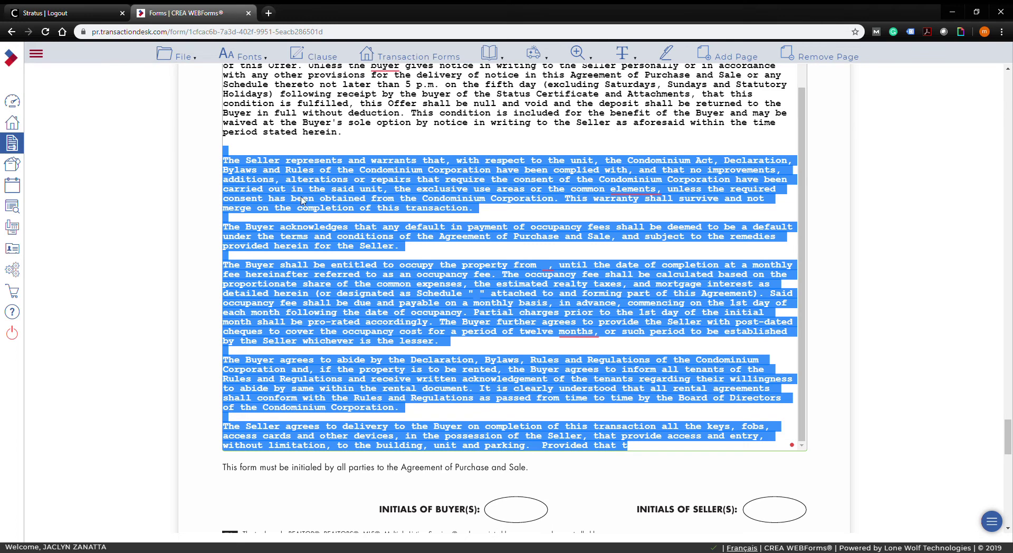
{"action": "key", "text": "BackSpace"}
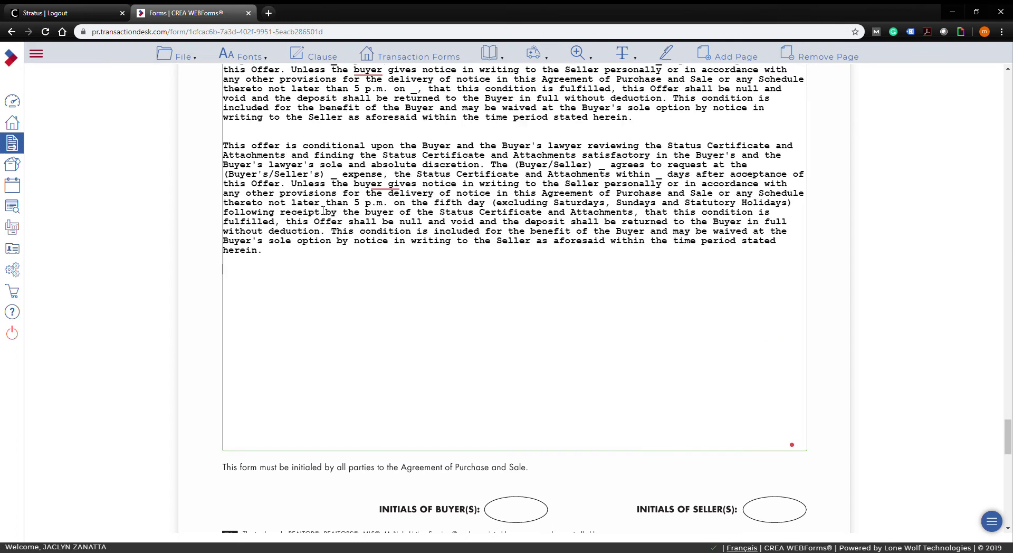
{"action": "scroll", "coordinate": [569, 431], "scroll_direction": "down", "scroll_amount": 10}
{"action": "left_click", "coordinate": [330, 293]}
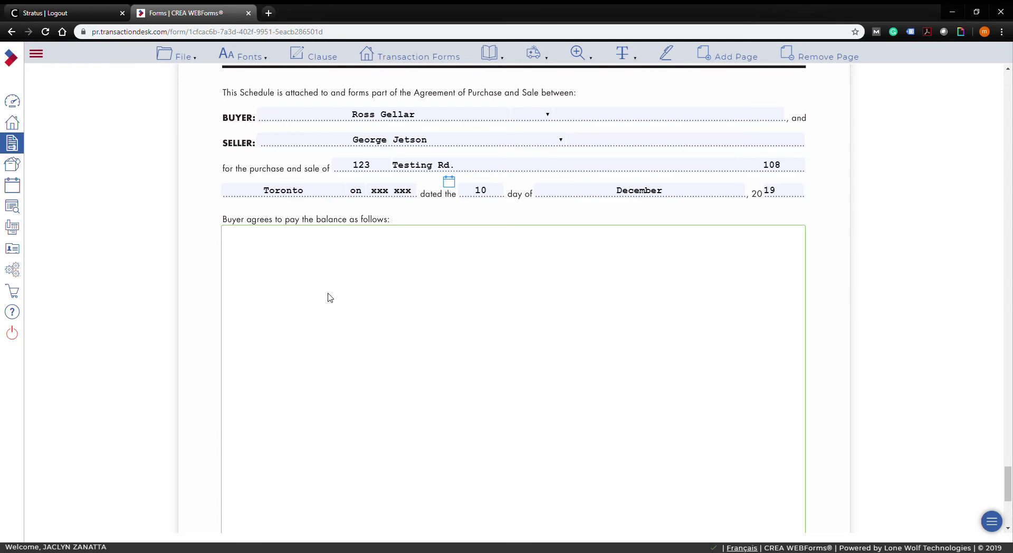
{"action": "key", "text": "ctrl+v"}
{"action": "scroll", "coordinate": [454, 337], "scroll_direction": "down", "scroll_amount": 3}
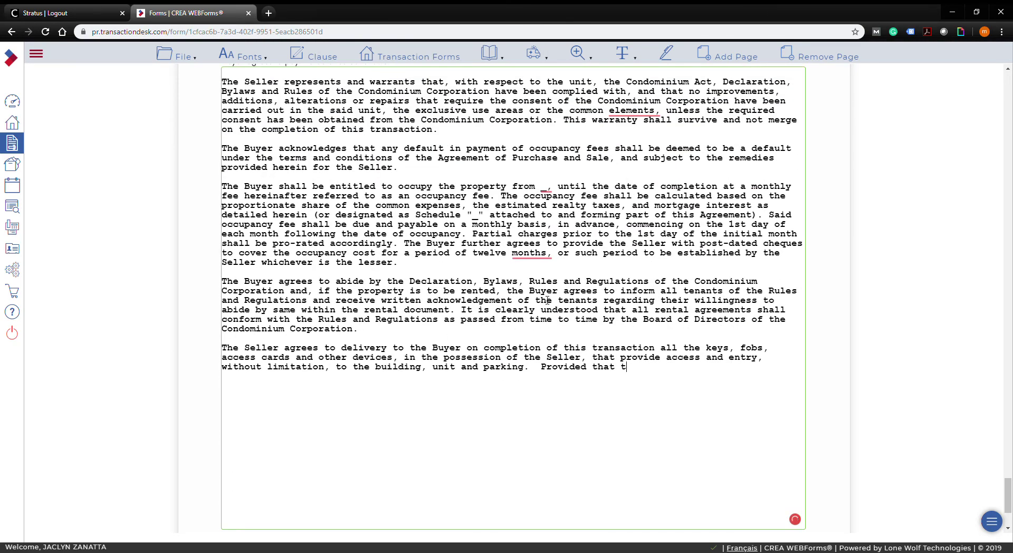
Review how the clauses are divided between the original and the added Schedule A pages
{"action": "key", "text": "ctrl+z"}
{"action": "key", "text": "ctrl+z"}
{"action": "key", "text": "ctrl+z"}
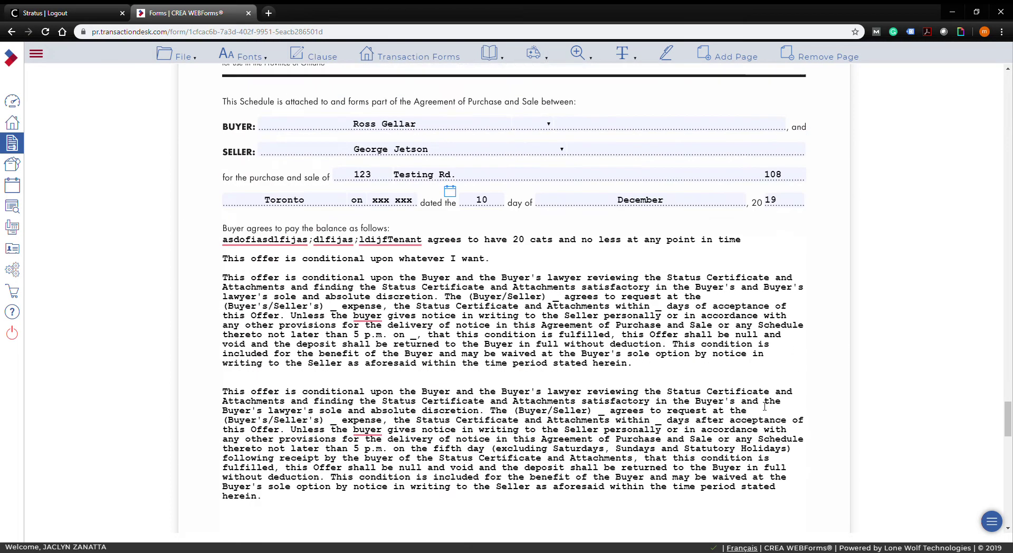
{"action": "key", "text": "ctrl+z"}
{"action": "key", "text": "ctrl+z"}
{"action": "key", "text": "ctrl+z"}
{"action": "key", "text": "ctrl+z"}
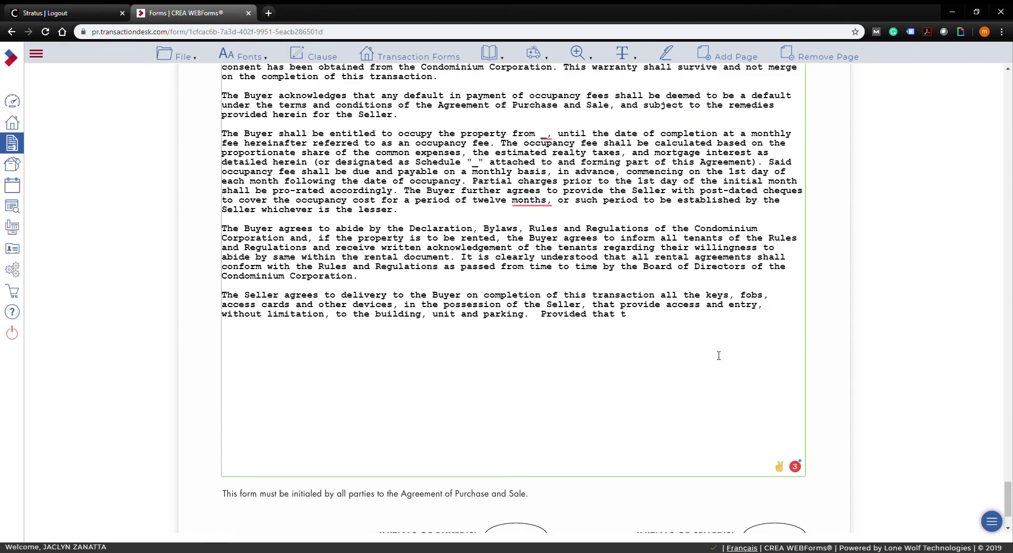
{"action": "scroll", "coordinate": [585, 317], "scroll_direction": "up", "scroll_amount": 3}
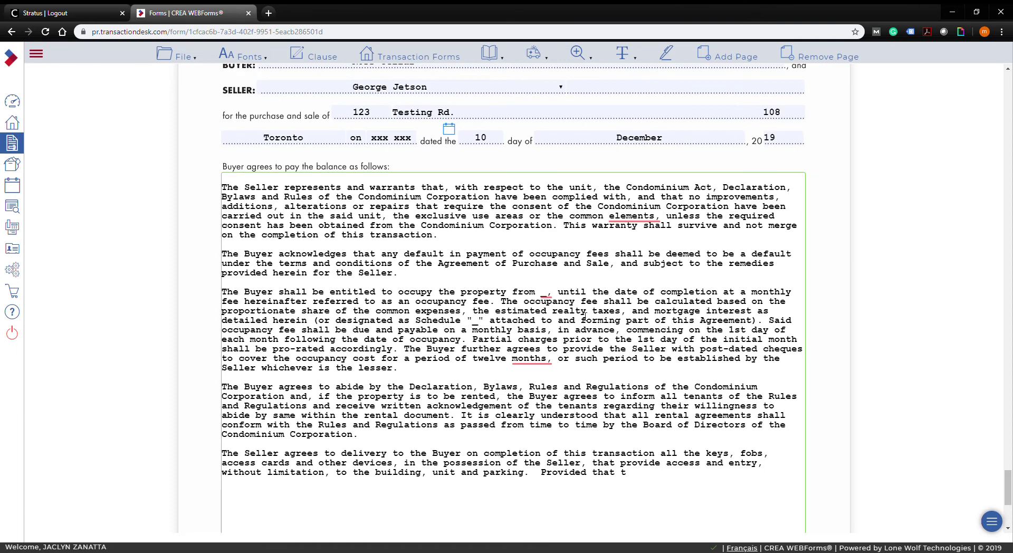
Insert dfsdfasdf at the blank in the occupancy clause and continue the last clause with "he alsidjf a;lsidjf" on the added page
{"action": "left_click", "coordinate": [547, 297]}
{"action": "type", "text": "dfsdfasdf"}
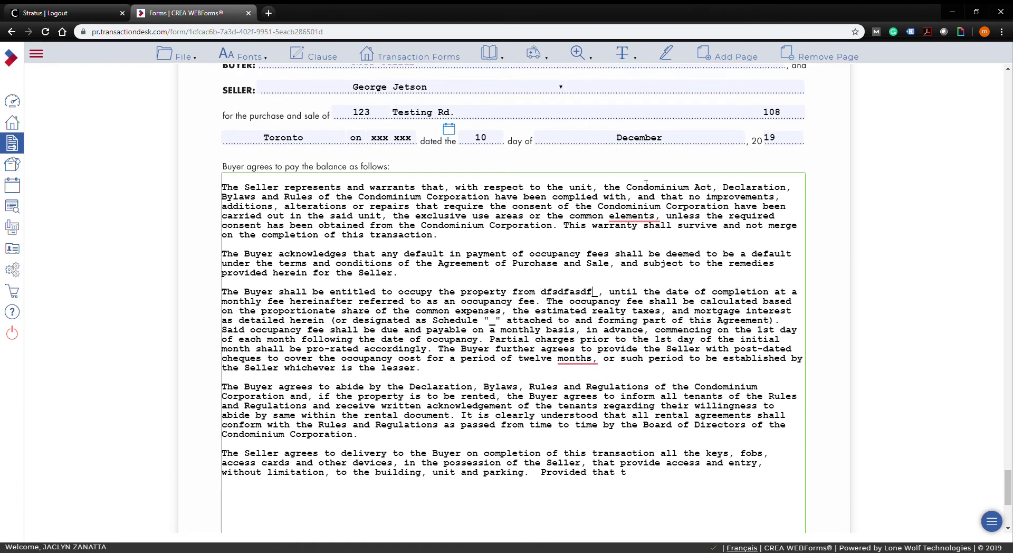
{"action": "left_click", "coordinate": [637, 485]}
{"action": "type", "text": "he asdfsdf asdfsdf"}
{"action": "scroll", "coordinate": [637, 488], "scroll_direction": "up", "scroll_amount": 9}
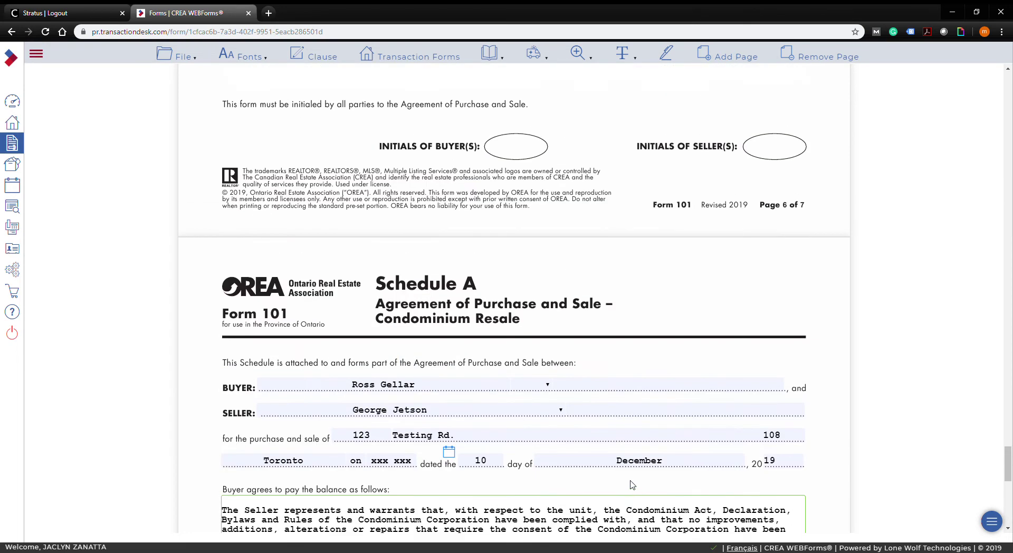
{"action": "scroll", "coordinate": [639, 496], "scroll_direction": "down", "scroll_amount": 12}
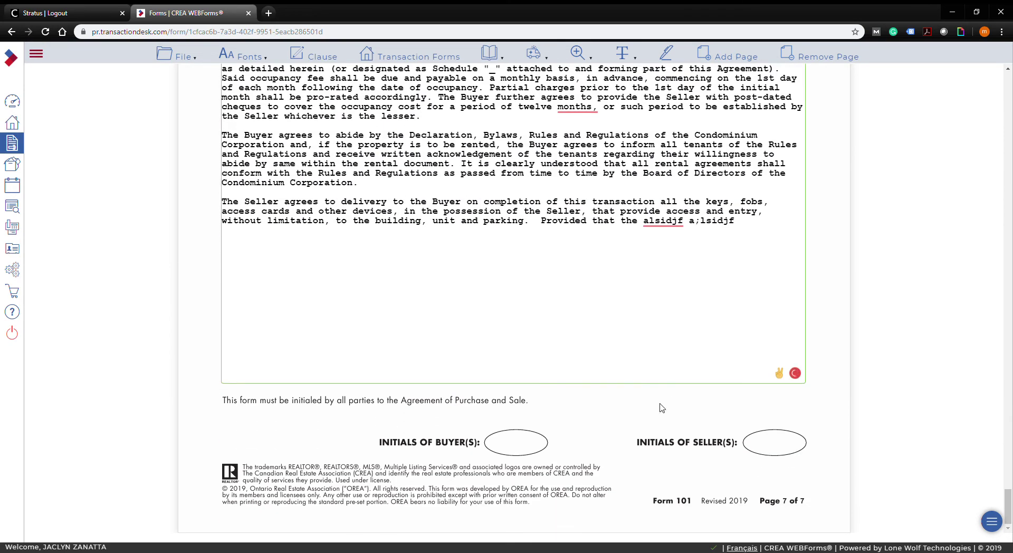
Change form 101's font style to a serif typeface and check the result on both Schedule A pages
{"action": "scroll", "coordinate": [388, 207], "scroll_direction": "up", "scroll_amount": 4}
{"action": "left_click", "coordinate": [243, 55]}
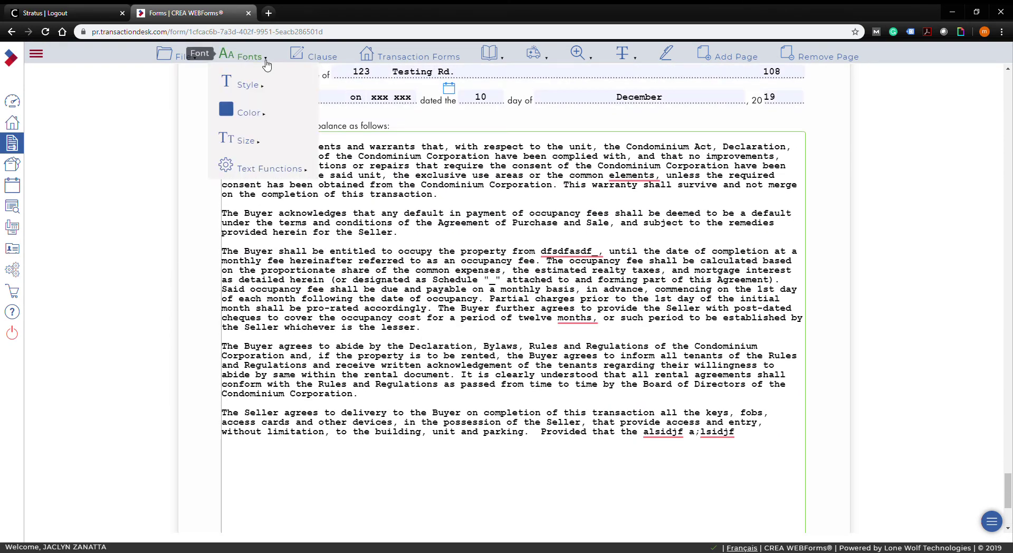
{"action": "mouse_move", "coordinate": [262, 90]}
{"action": "left_click", "coordinate": [345, 78]}
{"action": "scroll", "coordinate": [539, 403], "scroll_direction": "up", "scroll_amount": 13}
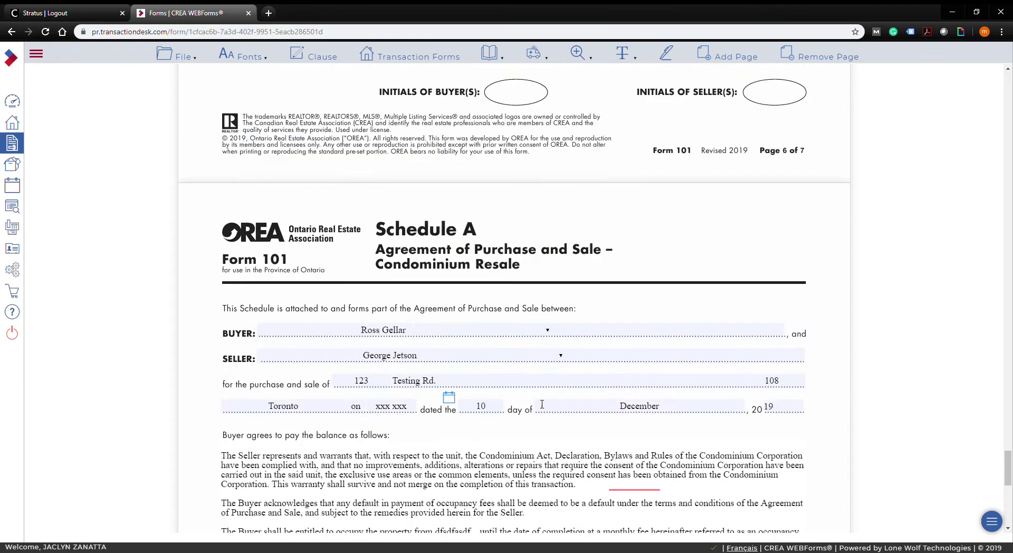
{"action": "scroll", "coordinate": [542, 404], "scroll_direction": "up", "scroll_amount": 4}
{"action": "scroll", "coordinate": [542, 404], "scroll_direction": "up", "scroll_amount": 6}
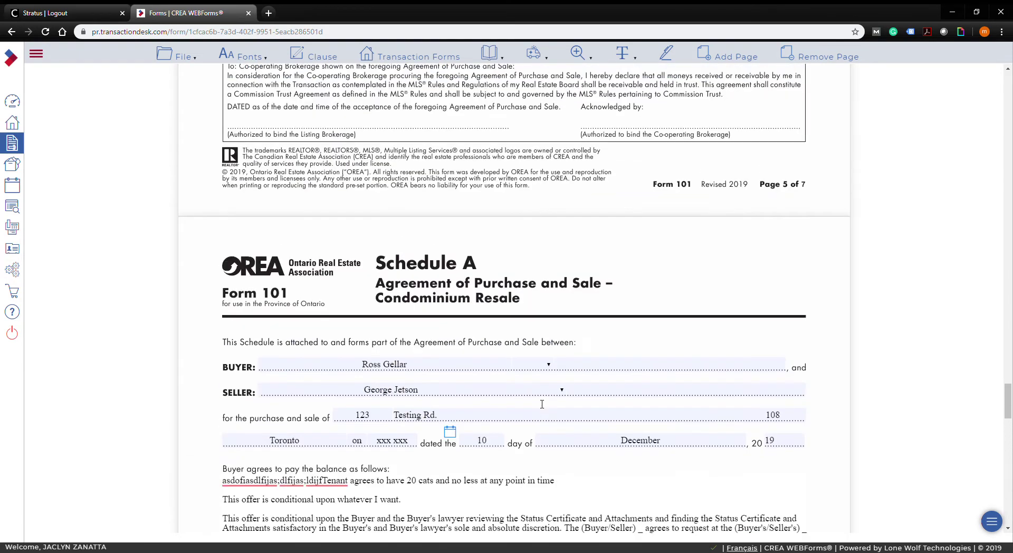
{"action": "scroll", "coordinate": [414, 245], "scroll_direction": "down", "scroll_amount": 20}
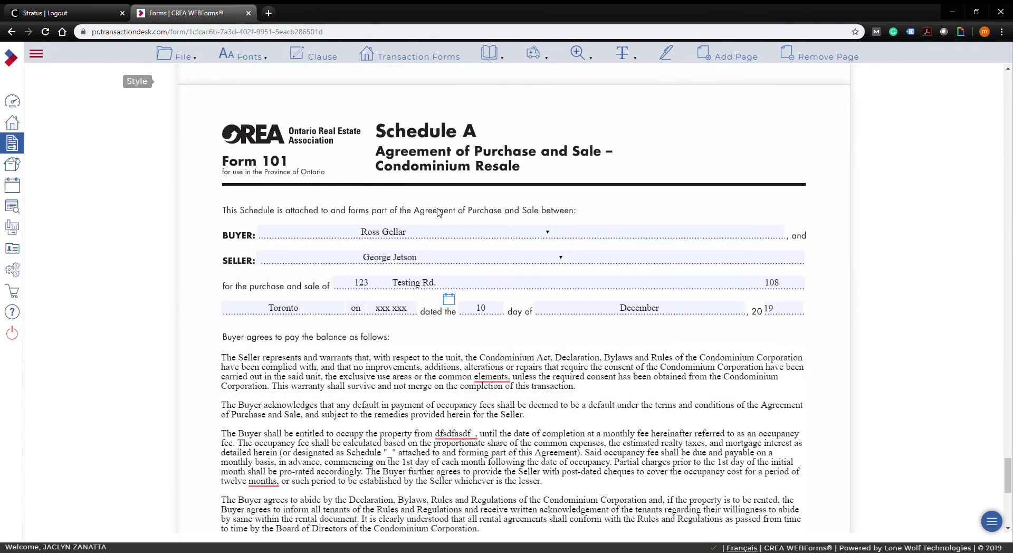
Try yellow as form 101's text colour and restore it to black
{"action": "mouse_move", "coordinate": [226, 73]}
{"action": "scroll", "coordinate": [316, 332], "scroll_direction": "down", "scroll_amount": 2}
{"action": "mouse_move", "coordinate": [241, 55]}
{"action": "mouse_move", "coordinate": [264, 123]}
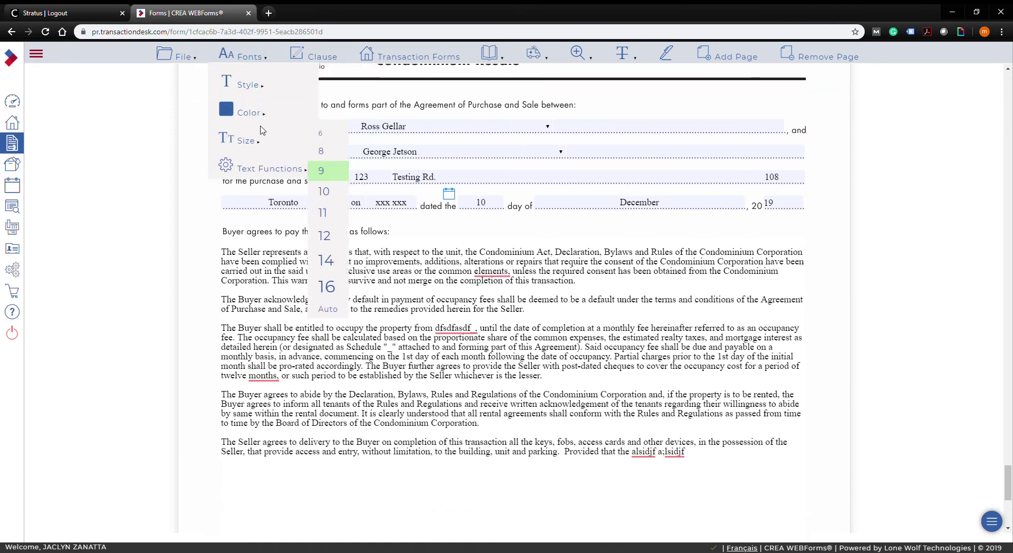
{"action": "left_click", "coordinate": [329, 350]}
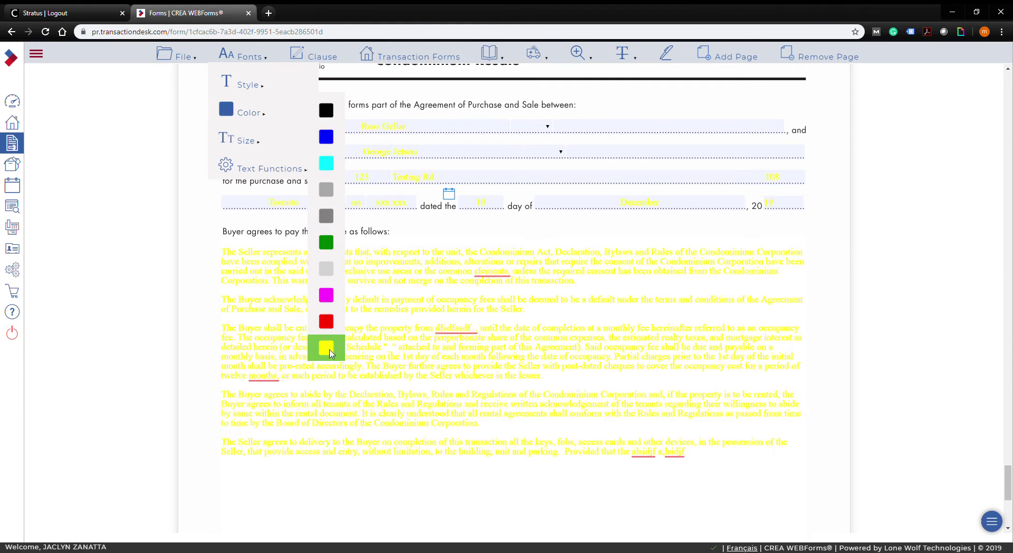
{"action": "mouse_move", "coordinate": [248, 56]}
{"action": "mouse_move", "coordinate": [258, 117]}
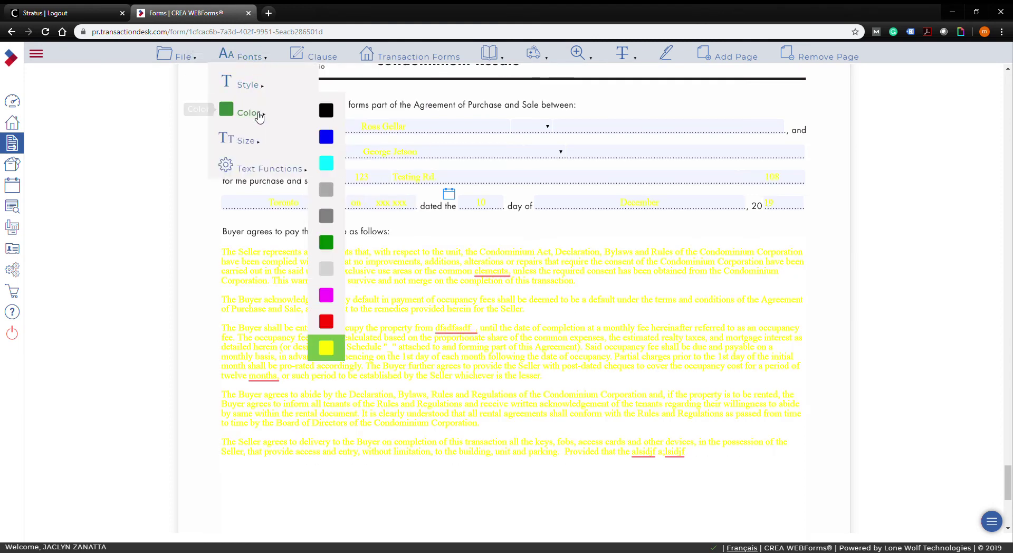
{"action": "left_click", "coordinate": [326, 110]}
{"action": "left_click", "coordinate": [330, 295]}
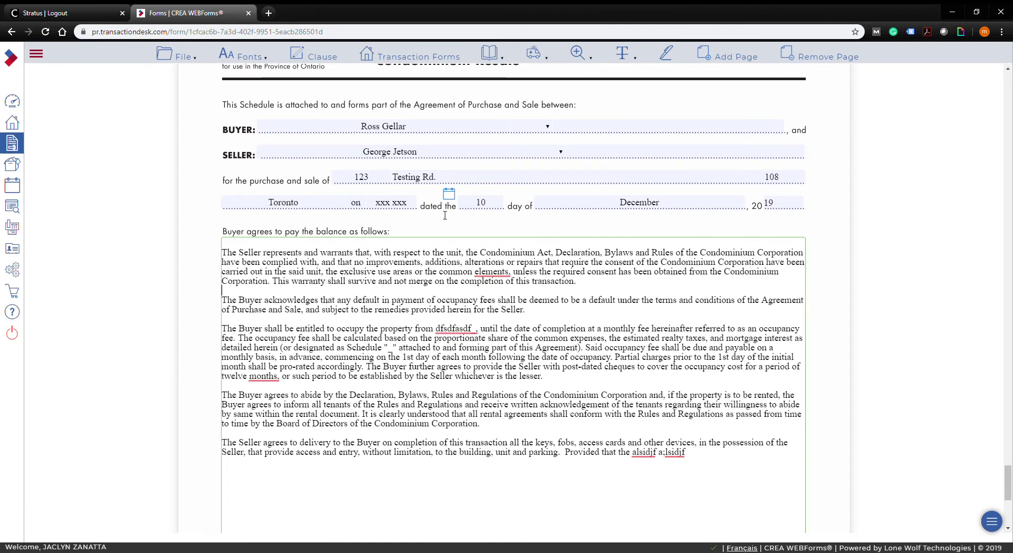
Open the transaction's form 105, label it Schedule B and enter Deposit as its body text
{"action": "left_click", "coordinate": [426, 59]}
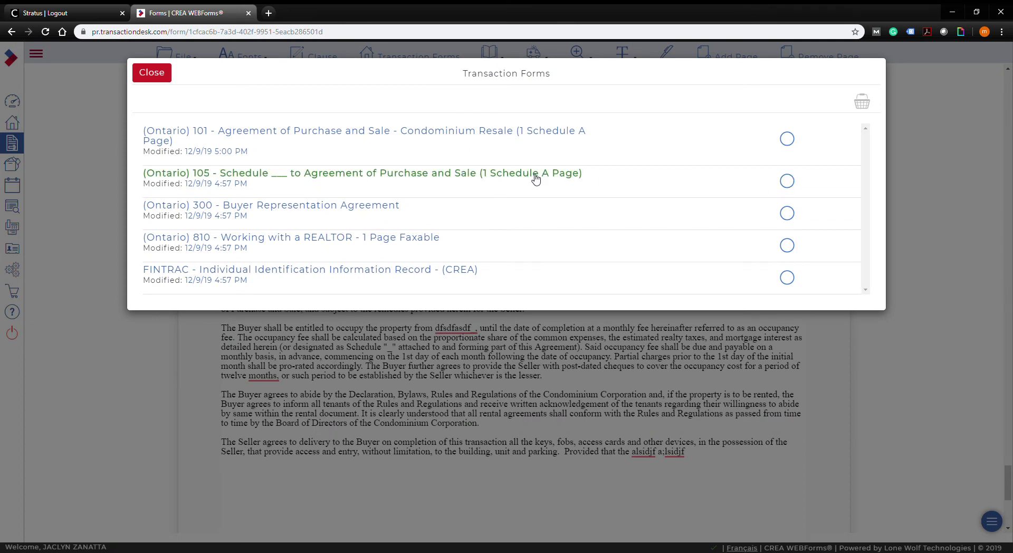
{"action": "left_click", "coordinate": [786, 182]}
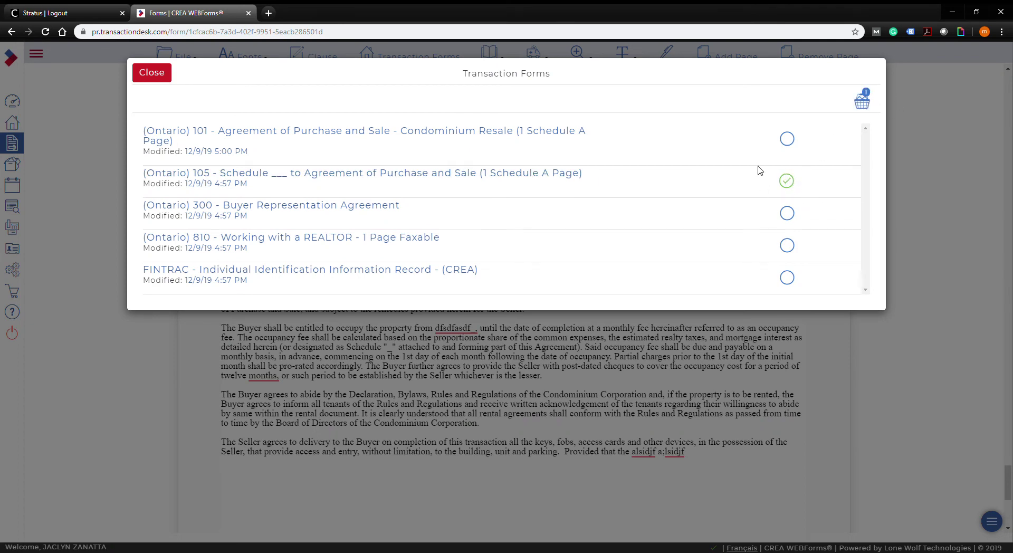
{"action": "left_click", "coordinate": [512, 174]}
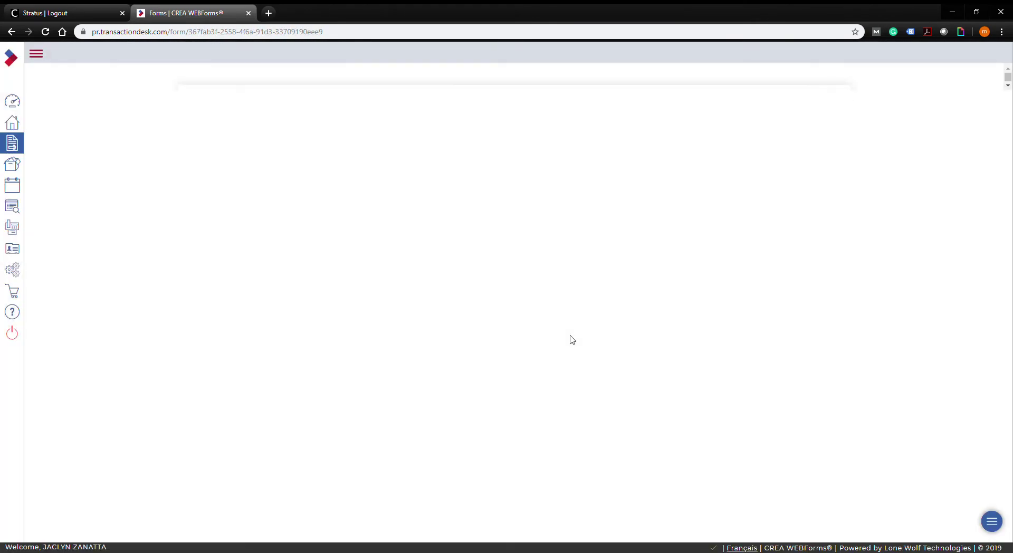
{"action": "scroll", "coordinate": [541, 212], "scroll_direction": "down", "scroll_amount": 1}
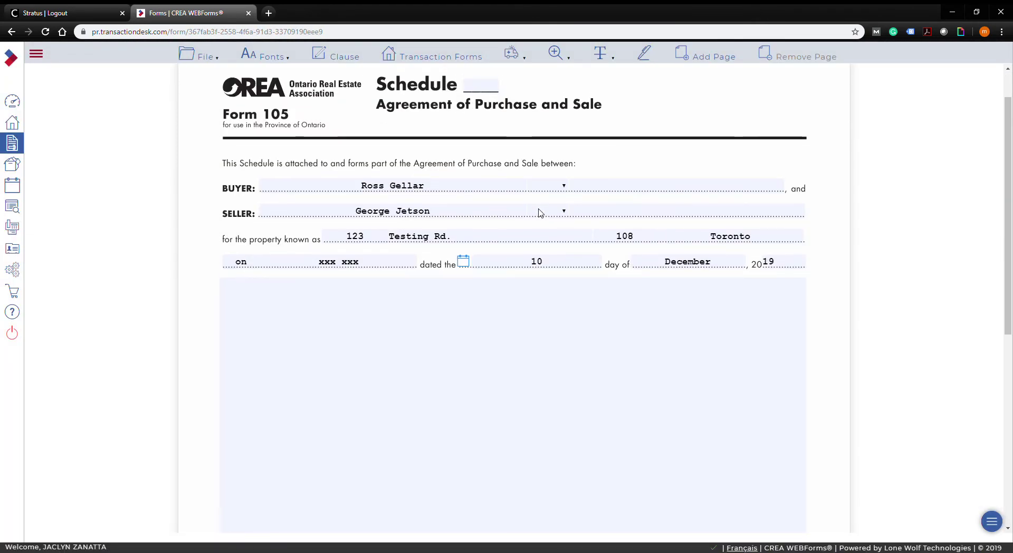
{"action": "left_click", "coordinate": [492, 81]}
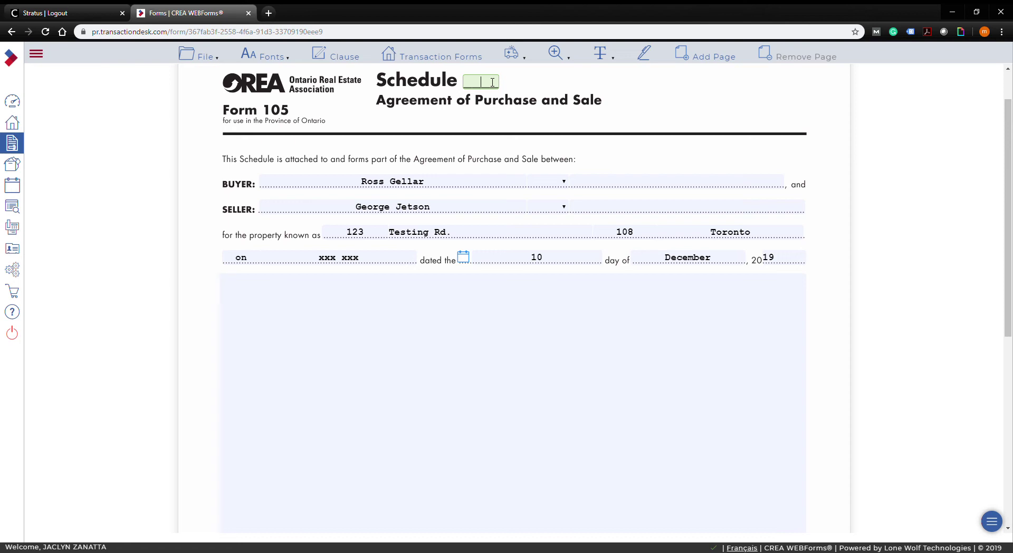
{"action": "left_click", "coordinate": [438, 359]}
{"action": "type", "text": "Deposit"}
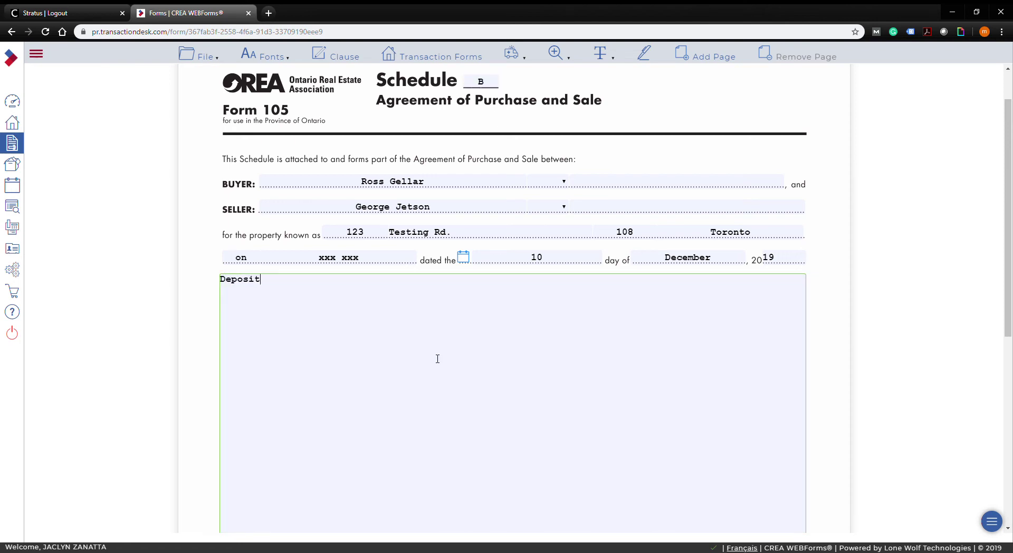
Open the transaction's form 810, Working with a REALTOR, and look through it down to the acknowledgement section
{"action": "left_click", "coordinate": [421, 59]}
{"action": "left_click", "coordinate": [339, 241]}
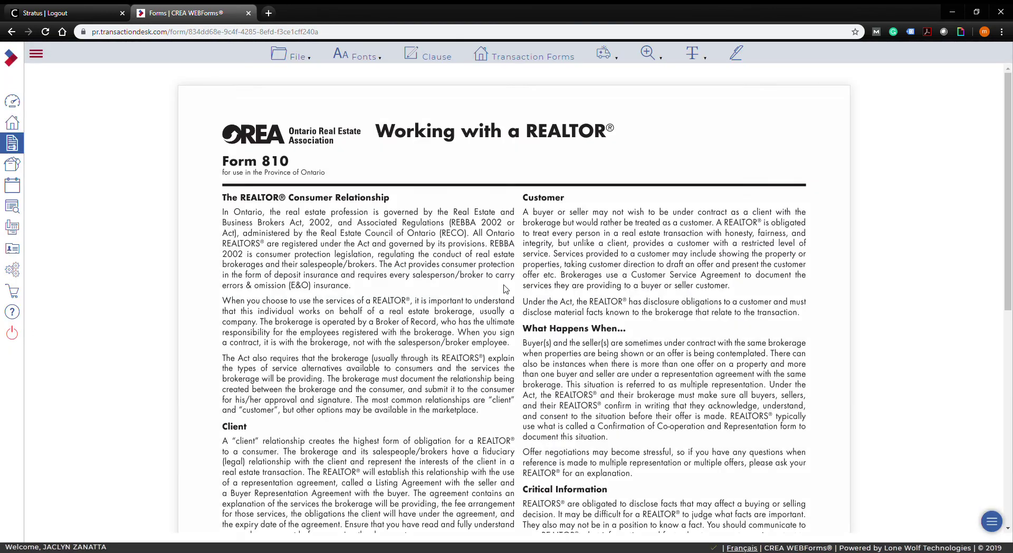
{"action": "scroll", "coordinate": [422, 264], "scroll_direction": "down", "scroll_amount": 10}
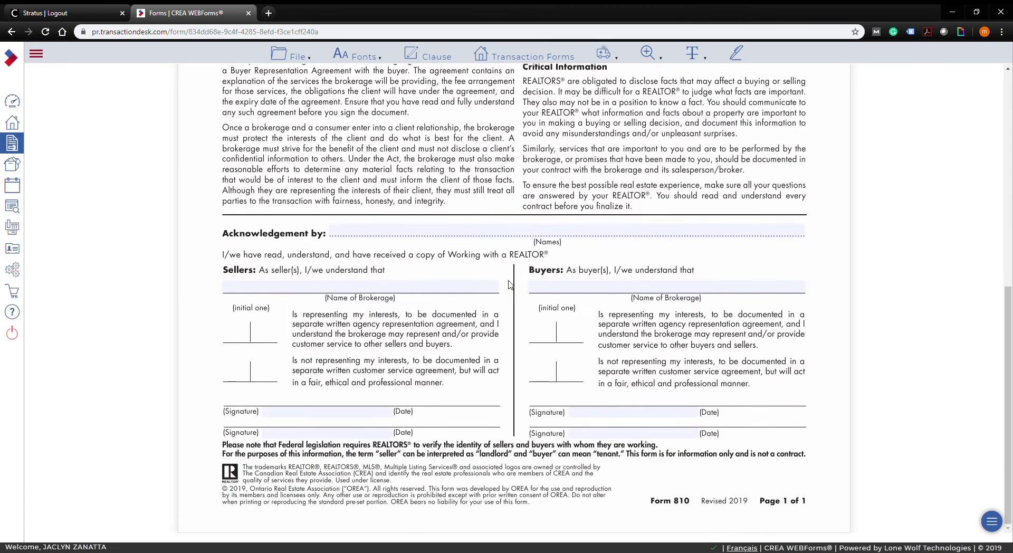
{"action": "scroll", "coordinate": [509, 285], "scroll_direction": "up", "scroll_amount": 10}
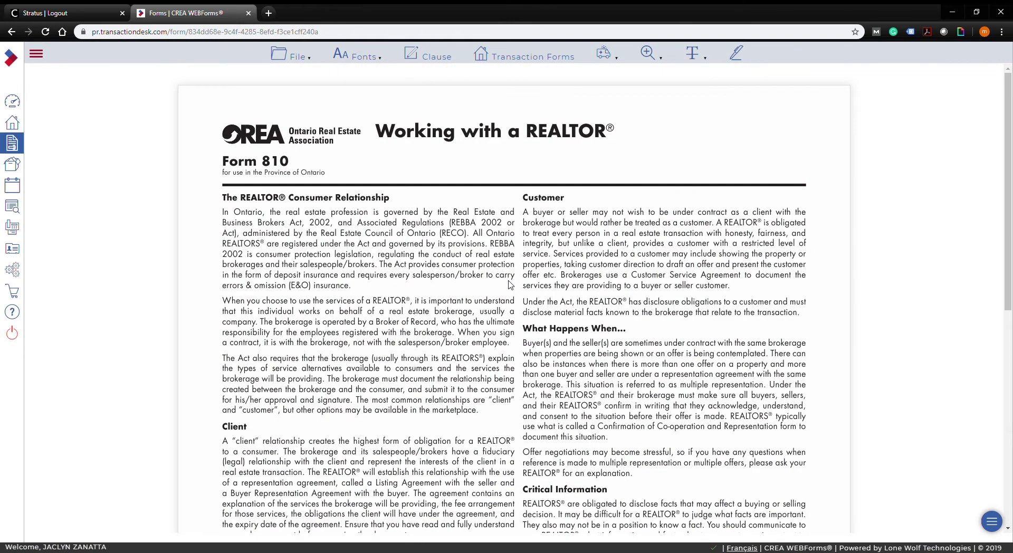
Open the transaction's form 300, Buyer Representation Agreement, and look over its prefilled and blank fields
{"action": "left_click", "coordinate": [541, 60]}
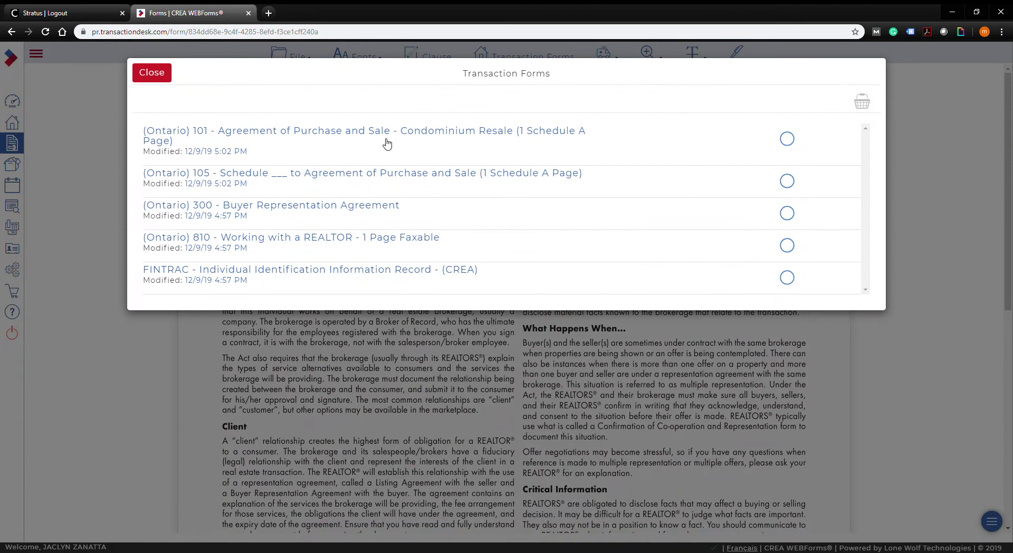
{"action": "left_click", "coordinate": [343, 209]}
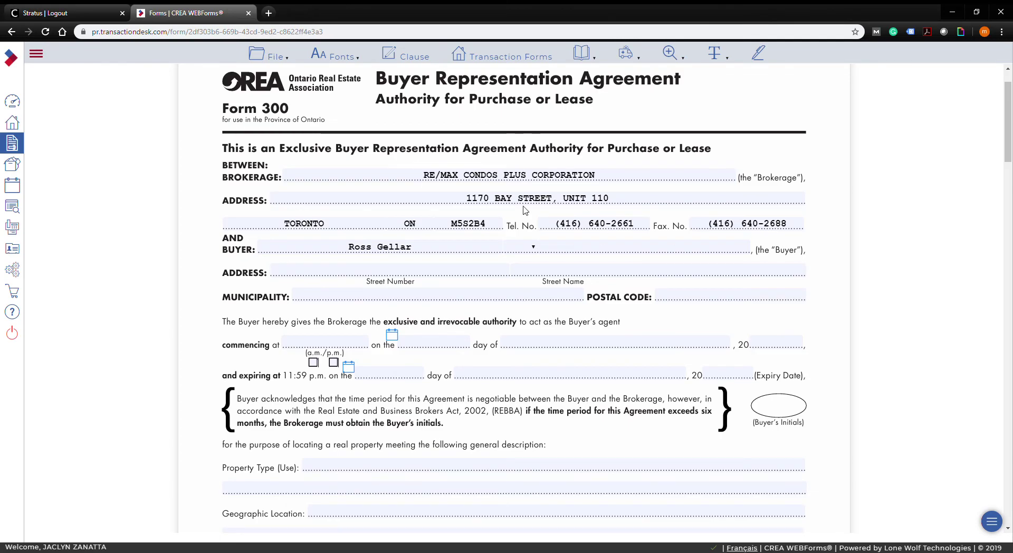
{"action": "scroll", "coordinate": [574, 298], "scroll_direction": "down", "scroll_amount": 4}
{"action": "scroll", "coordinate": [574, 298], "scroll_direction": "down", "scroll_amount": 15}
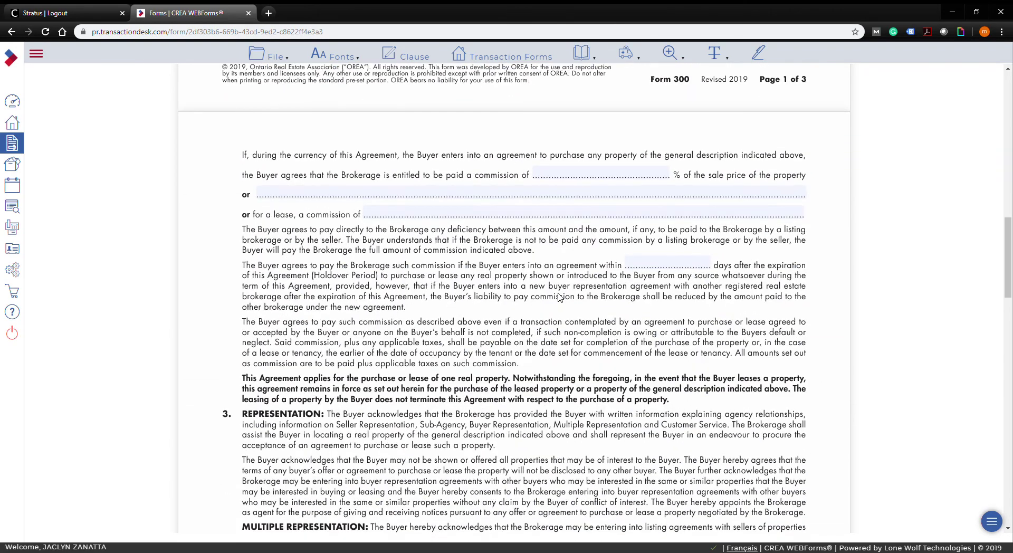
{"action": "scroll", "coordinate": [559, 297], "scroll_direction": "up", "scroll_amount": 14}
{"action": "scroll", "coordinate": [560, 297], "scroll_direction": "up", "scroll_amount": 5}
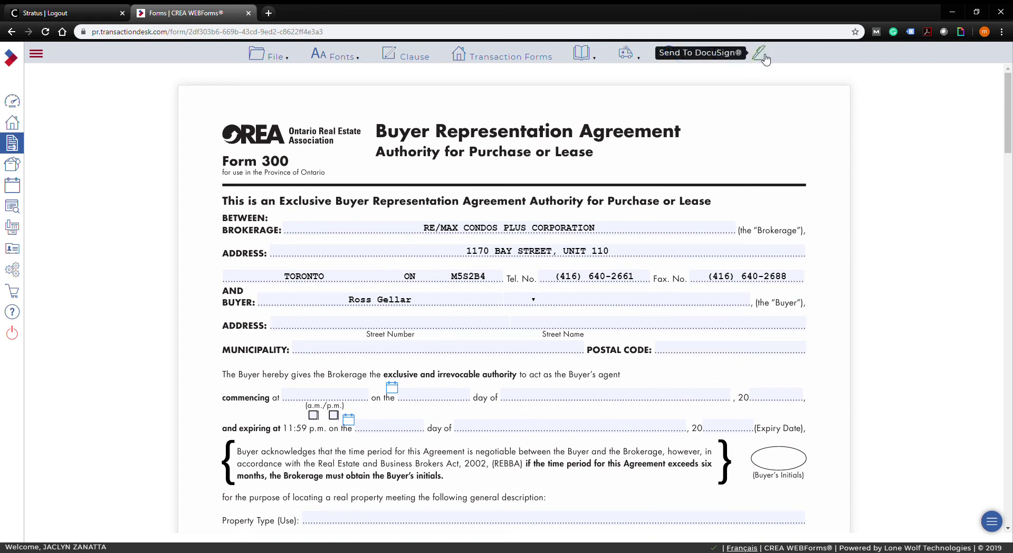
Check the save options of form 300 and exit to the transaction's forms list
{"action": "left_click", "coordinate": [290, 60]}
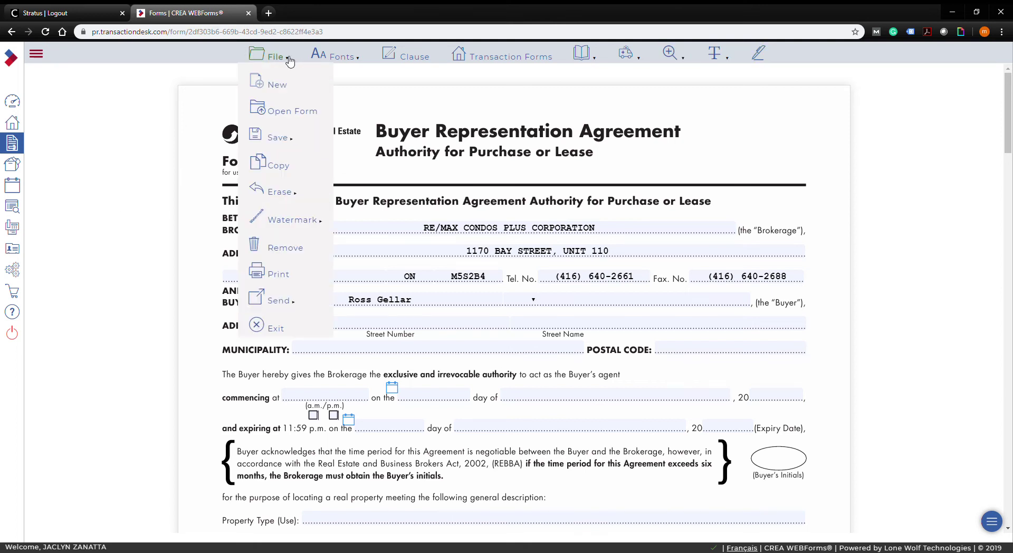
{"action": "mouse_move", "coordinate": [284, 146]}
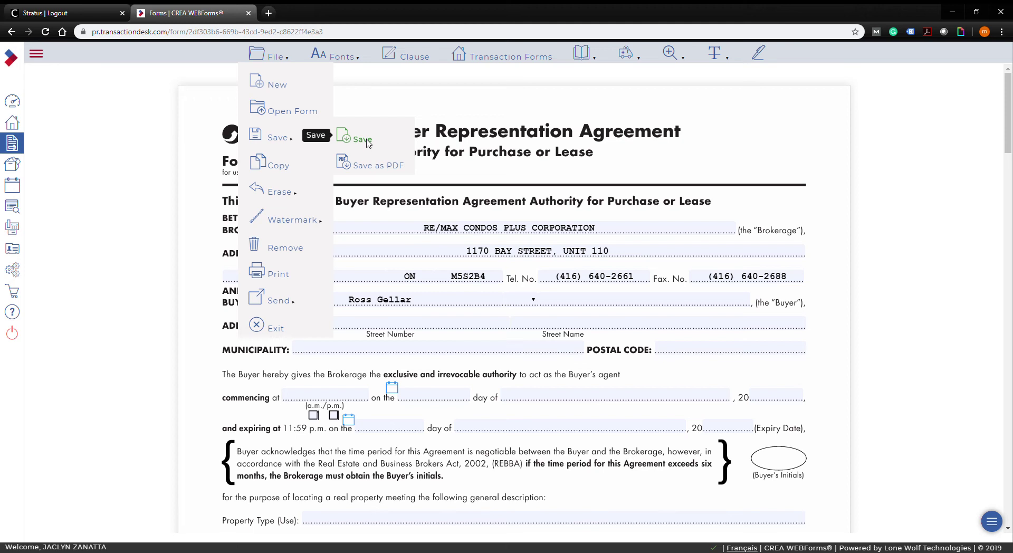
{"action": "left_click", "coordinate": [271, 329]}
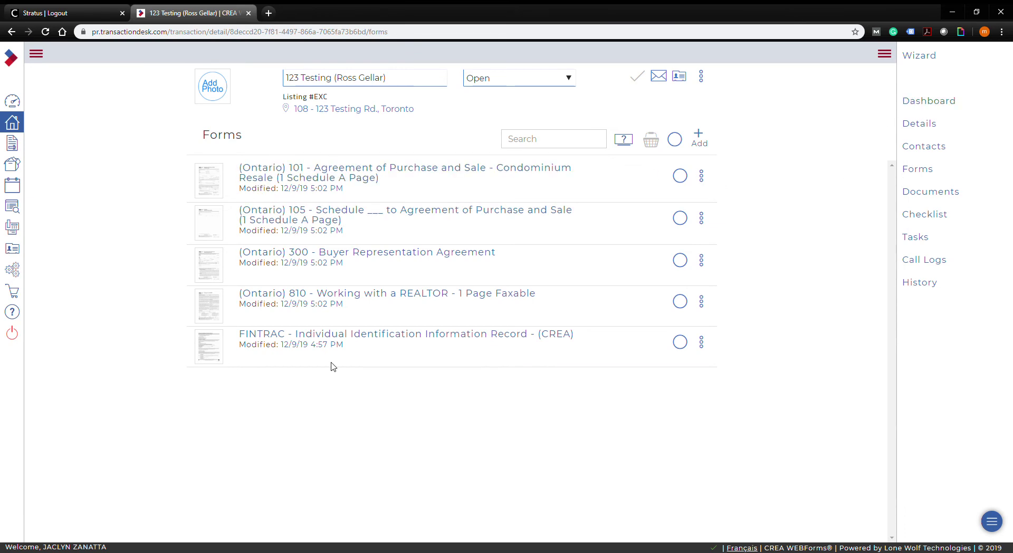
Select forms 101 and 105 in the transaction's forms list and clear both selections
{"action": "left_click", "coordinate": [684, 177]}
{"action": "left_click", "coordinate": [685, 224]}
{"action": "left_click", "coordinate": [681, 218]}
{"action": "left_click", "coordinate": [680, 176]}
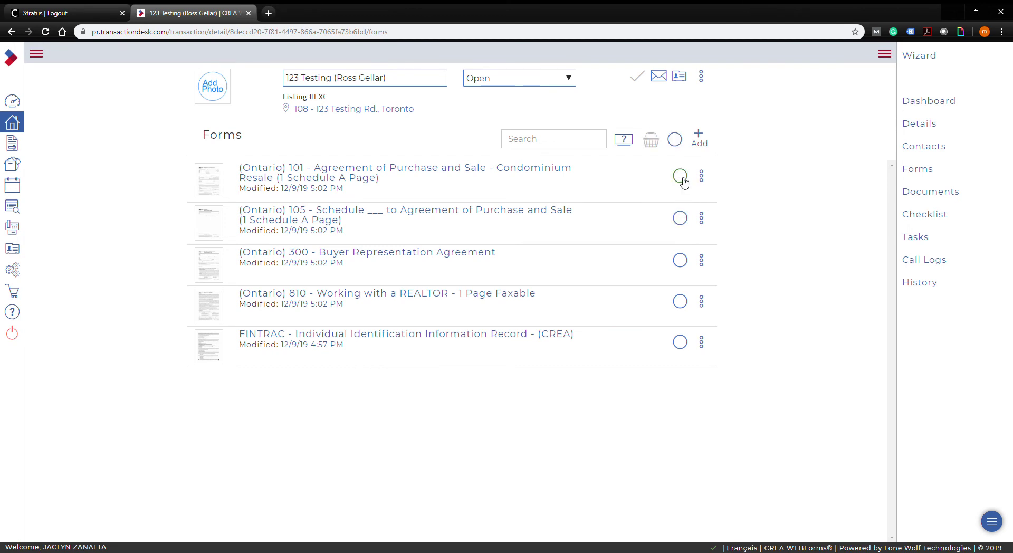
Select all the transaction's forms, send them to DocuSign for signing, and decline the matching templates
{"action": "left_click", "coordinate": [677, 140]}
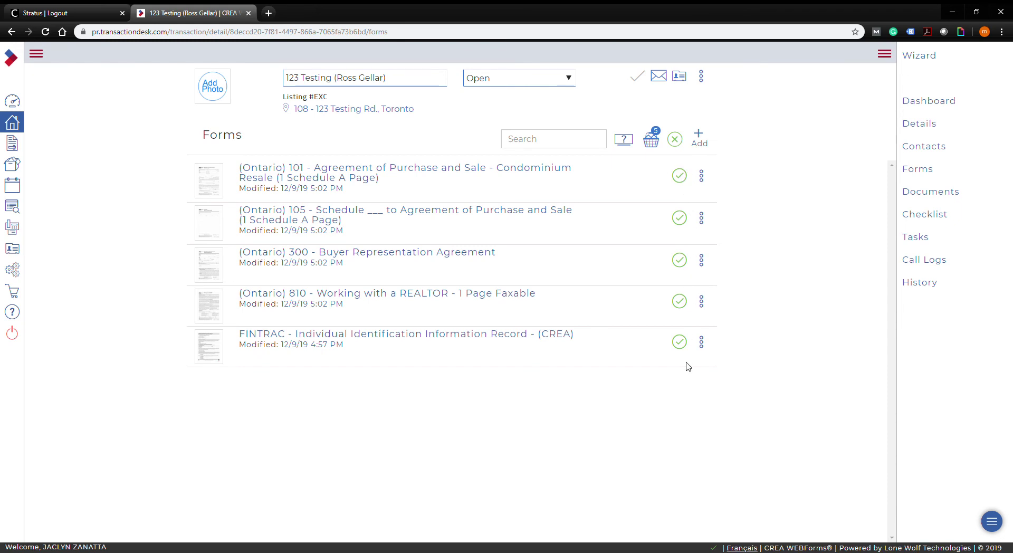
{"action": "left_click", "coordinate": [655, 146]}
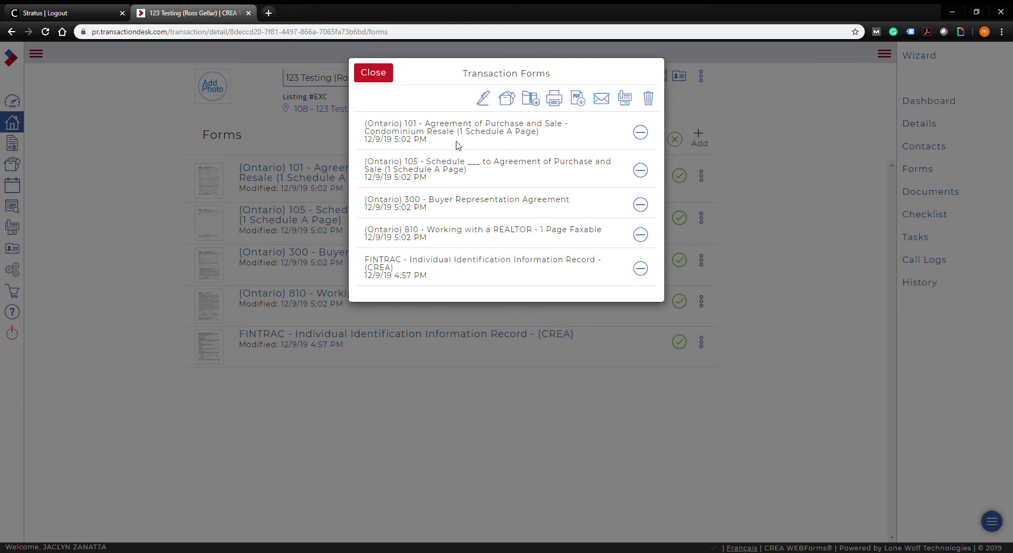
{"action": "left_click", "coordinate": [484, 102]}
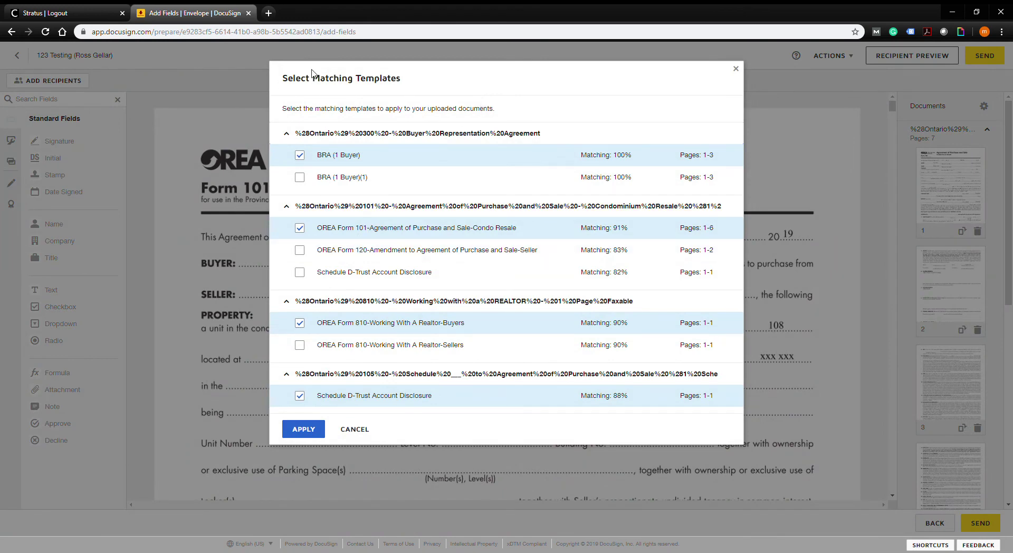
{"action": "left_click", "coordinate": [353, 429]}
Add one signing recipient to the envelope with the buyer's full name and the saved contact's email address
{"action": "scroll", "coordinate": [513, 272], "scroll_direction": "down", "scroll_amount": 4}
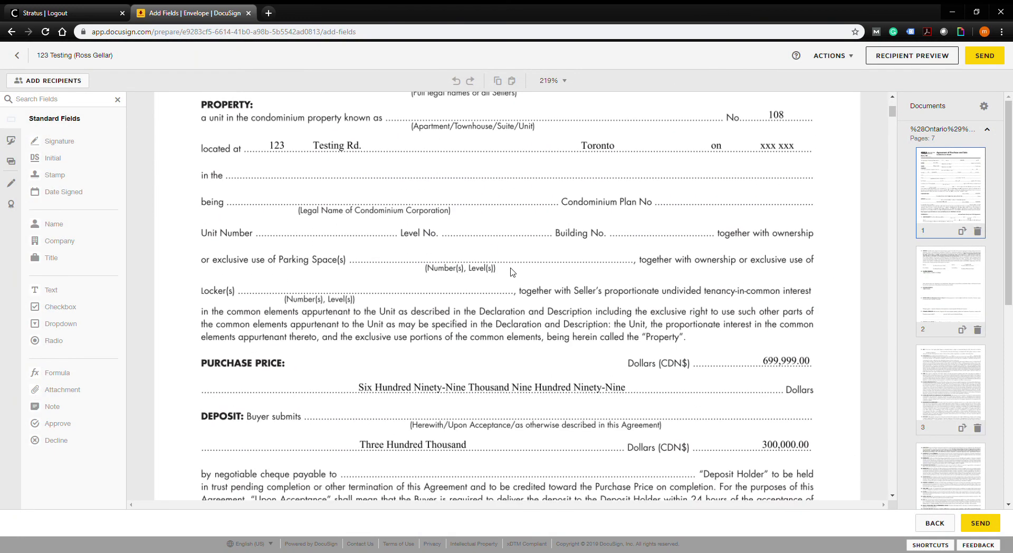
{"action": "left_click", "coordinate": [59, 82]}
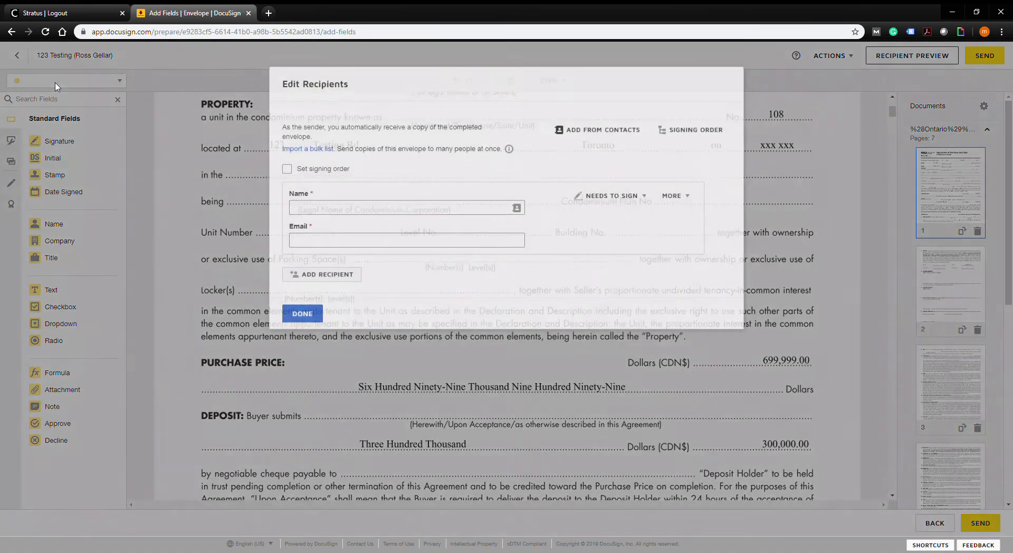
{"action": "left_click", "coordinate": [423, 205]}
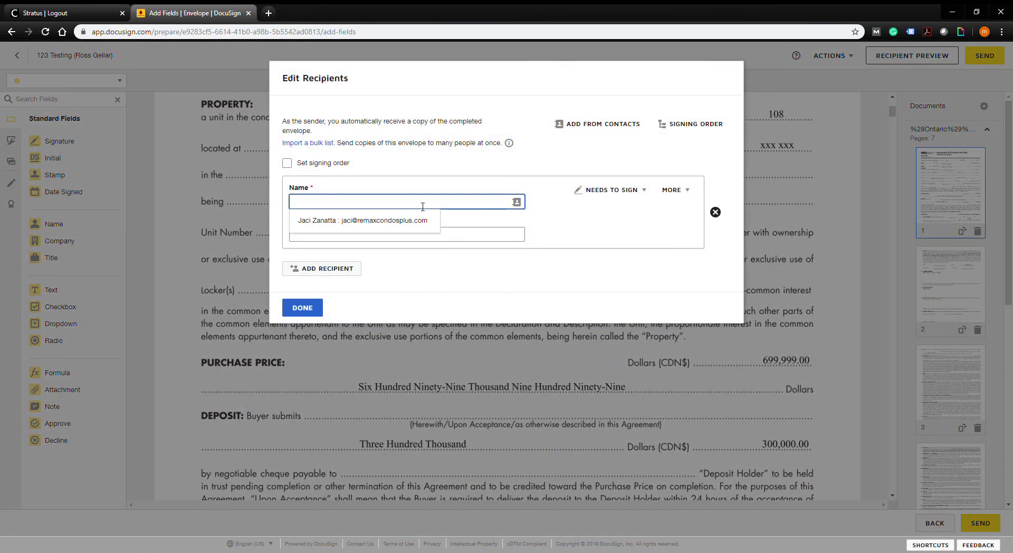
{"action": "type", "text": "Ross Gellar"}
{"action": "key", "text": "Tab"}
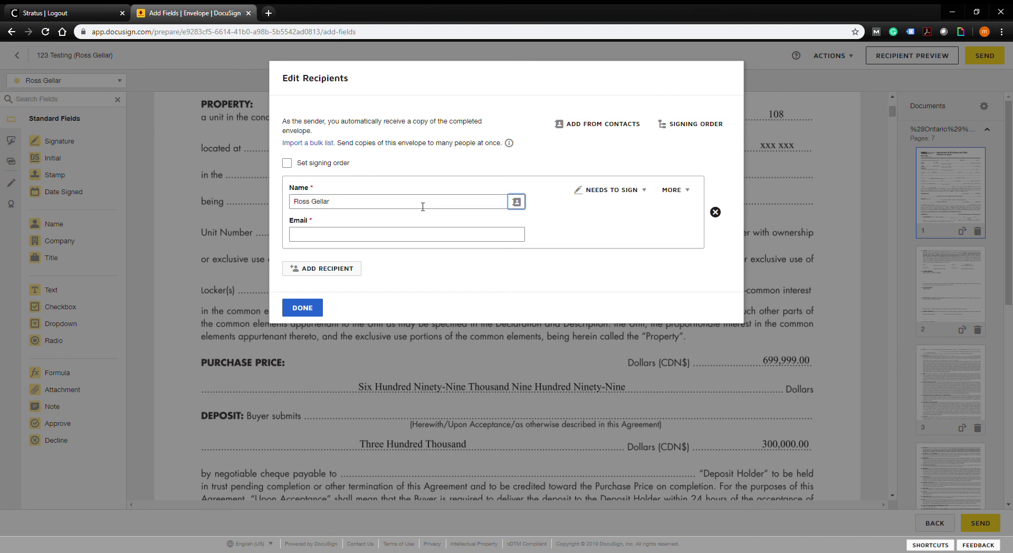
{"action": "key", "text": "Tab"}
{"action": "left_click", "coordinate": [407, 256]}
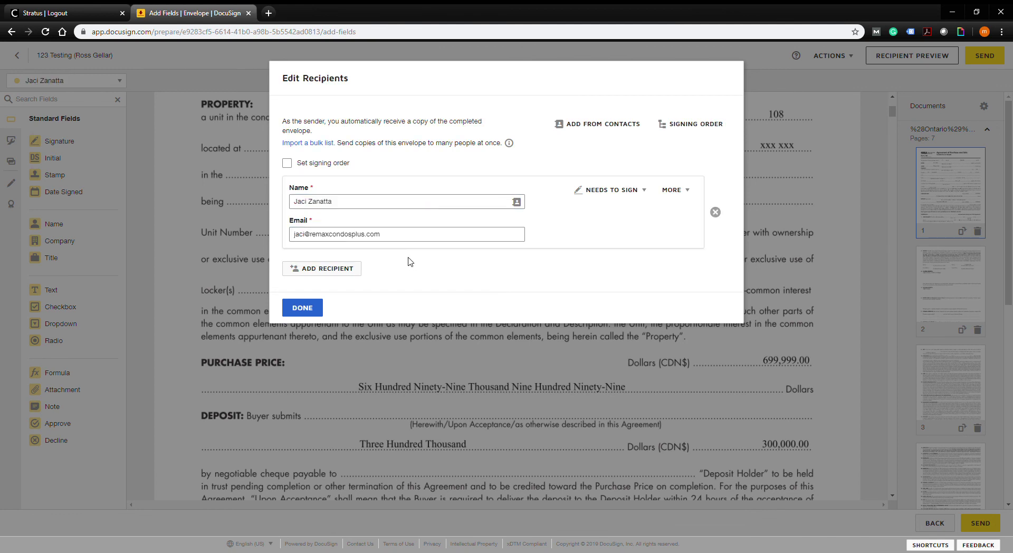
{"action": "key", "text": "shift+Tab"}
{"action": "key", "text": "shift+Tab"}
{"action": "type", "text": "Ross Gellar"}
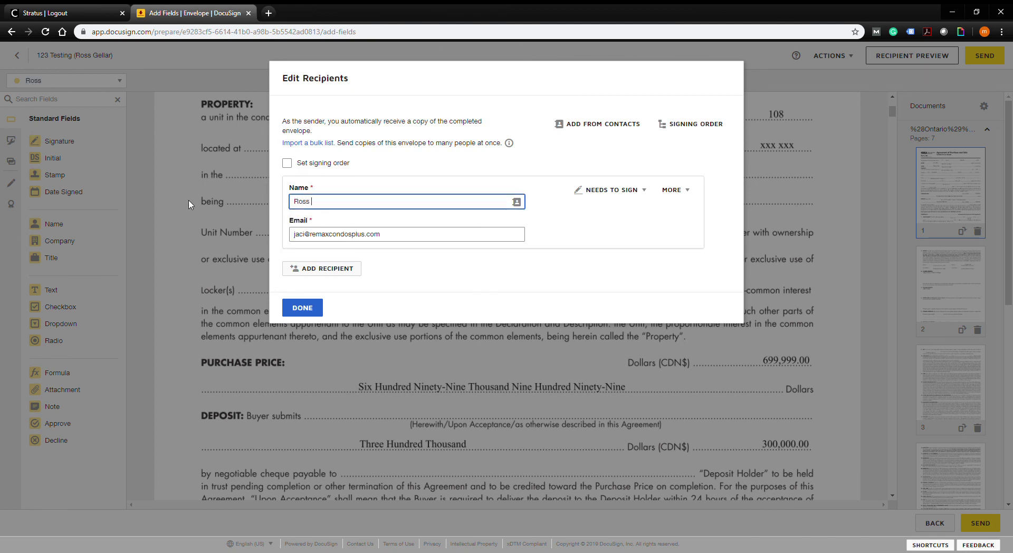
{"action": "left_click", "coordinate": [295, 311]}
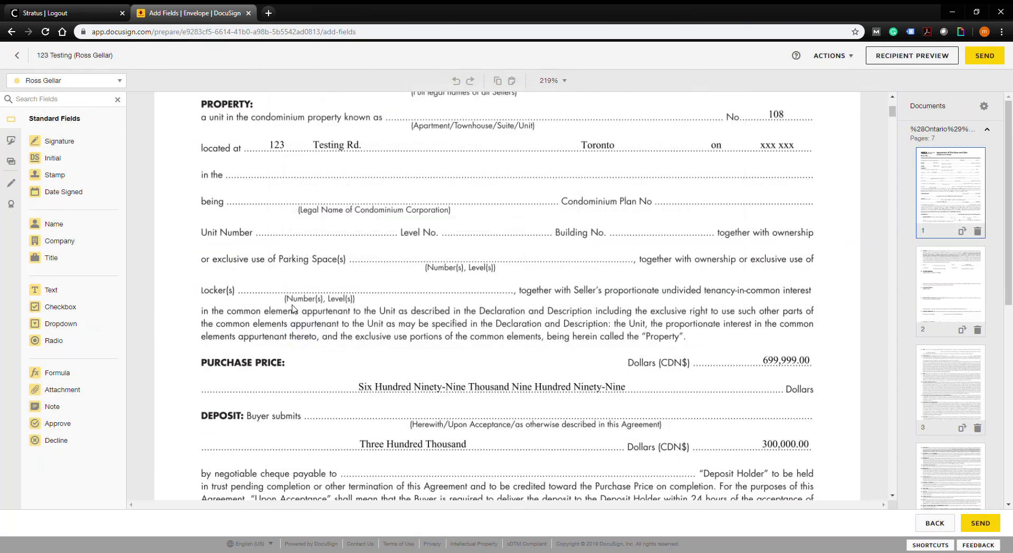
Place Initial fields at the buyer's initials ovals on pages 1 and 2 of form 101 and send the envelope
{"action": "scroll", "coordinate": [672, 348], "scroll_direction": "down", "scroll_amount": 5}
{"action": "scroll", "coordinate": [672, 349], "scroll_direction": "down", "scroll_amount": 3}
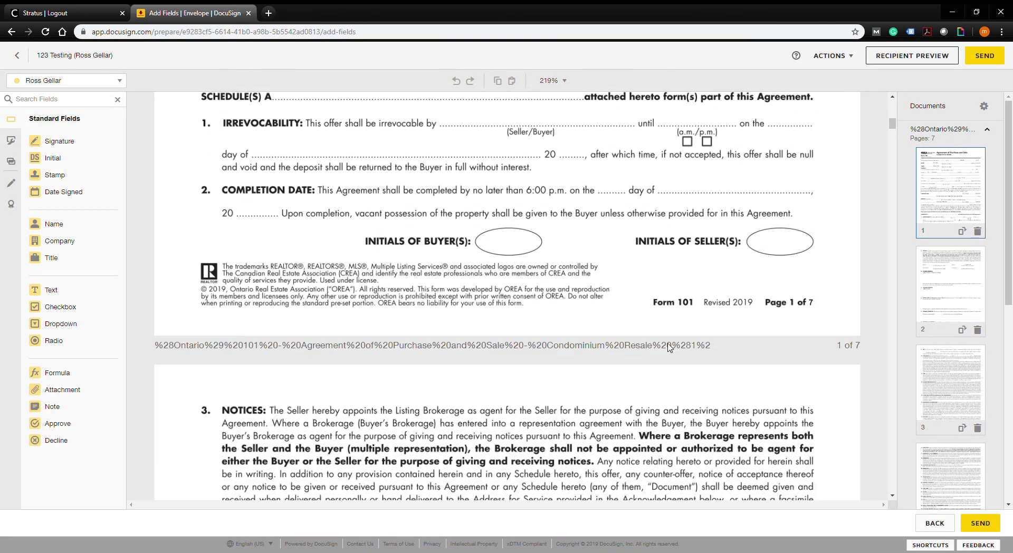
{"action": "left_click_drag", "start_coordinate": [79, 158], "coordinate": [491, 222]}
{"action": "scroll", "coordinate": [482, 243], "scroll_direction": "down", "scroll_amount": 15}
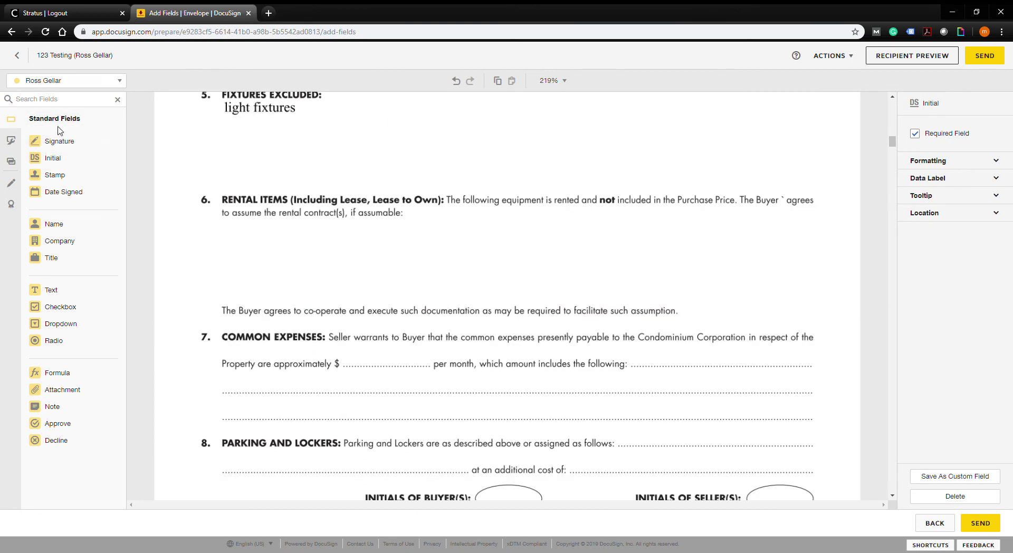
{"action": "scroll", "coordinate": [298, 228], "scroll_direction": "down", "scroll_amount": 3}
{"action": "left_click_drag", "start_coordinate": [82, 157], "coordinate": [507, 333]}
{"action": "left_click", "coordinate": [979, 57]}
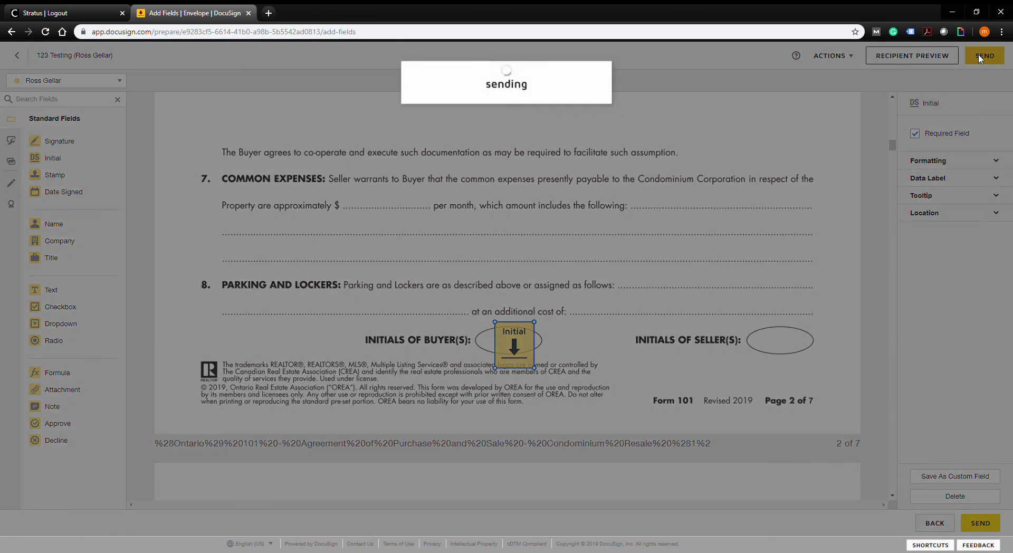